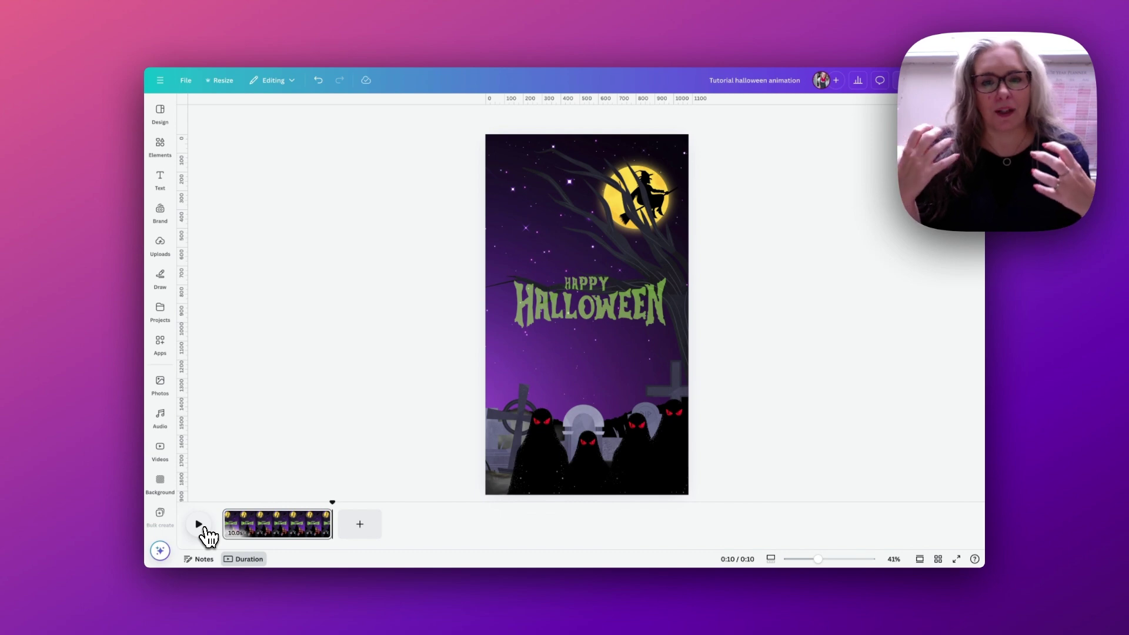
Show the element timing for the Happy Halloween title on the finished page
{"action": "left_click", "coordinate": [588, 317]}
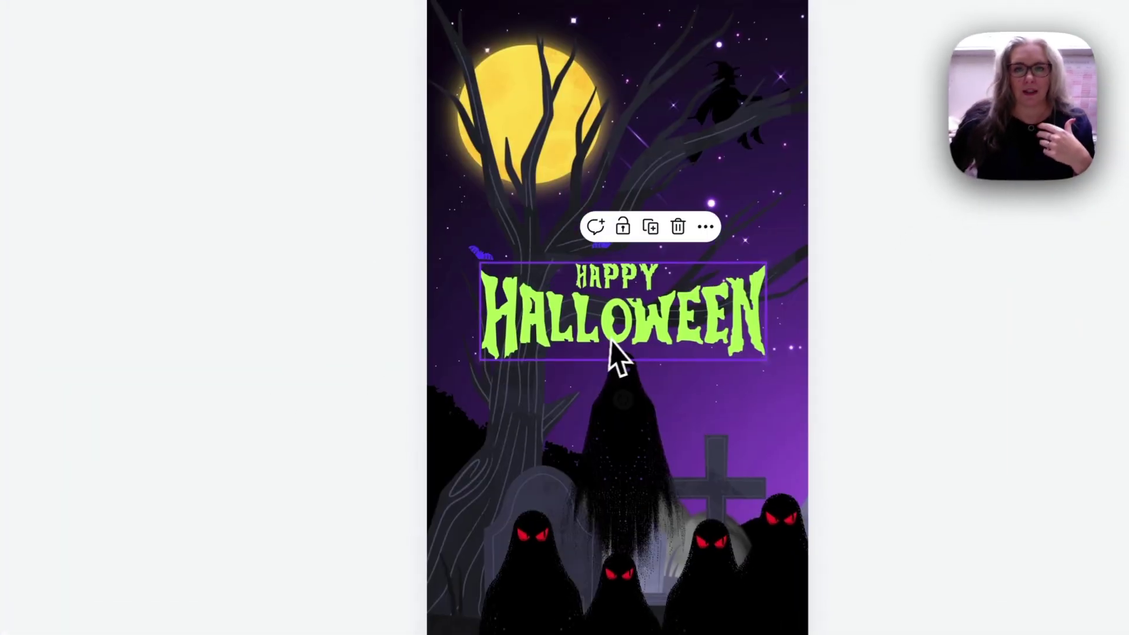
{"action": "left_click", "coordinate": [685, 222]}
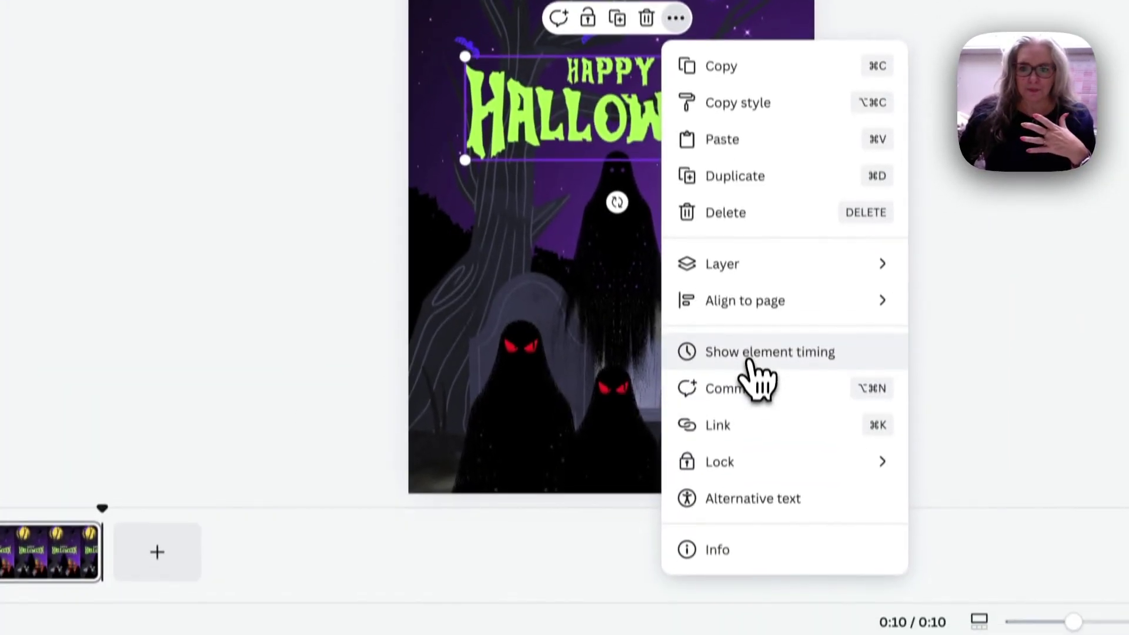
{"action": "left_click", "coordinate": [750, 362]}
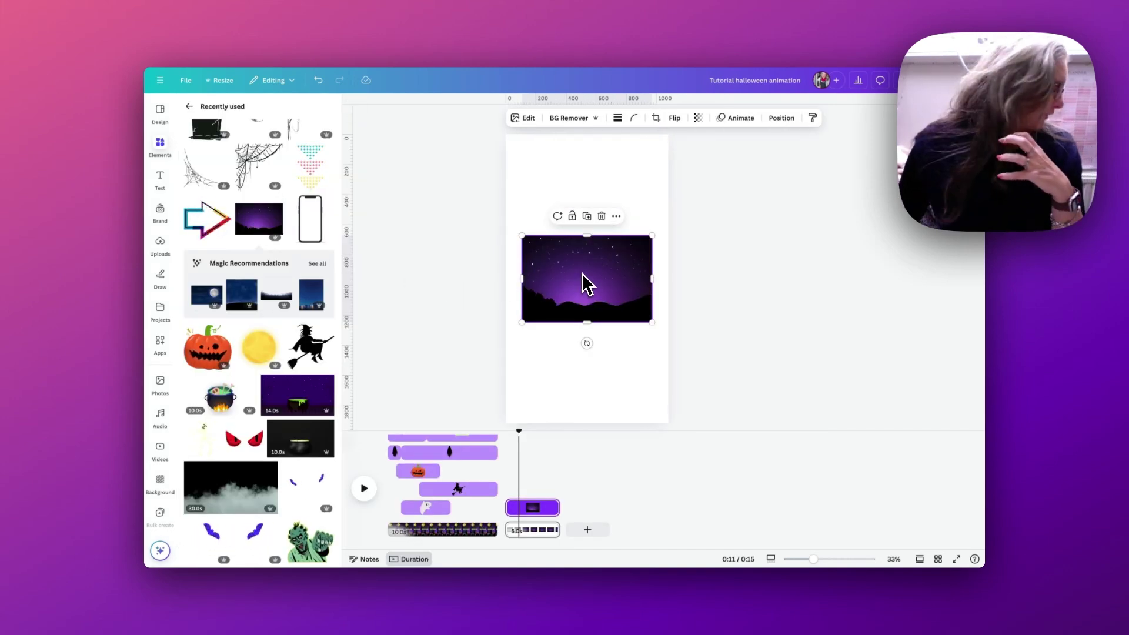
Check the Night Landscape Background's details, enlarge it on the blank page to fill the full height, and align its left edge with the page
{"action": "left_click", "coordinate": [275, 206]}
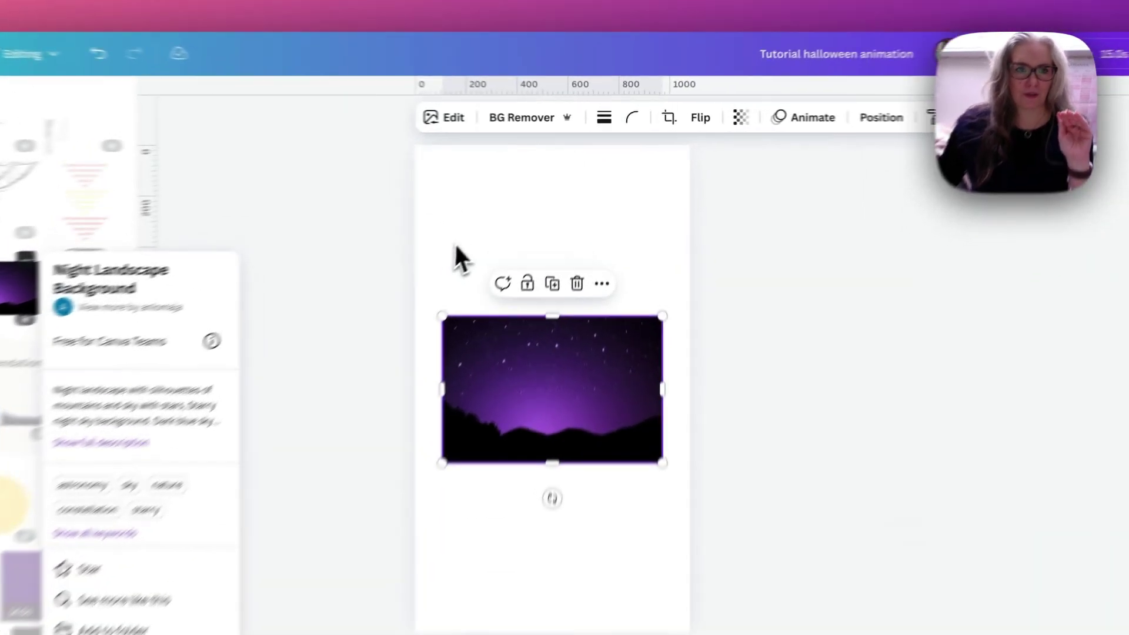
{"action": "left_click", "coordinate": [532, 200]}
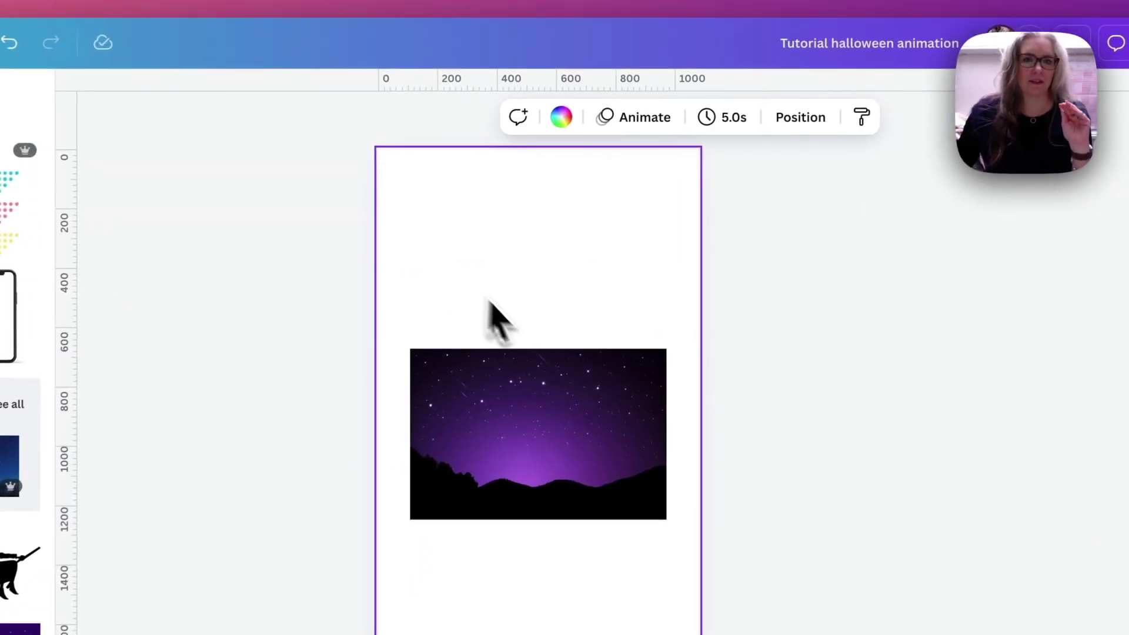
{"action": "left_click", "coordinate": [583, 250]}
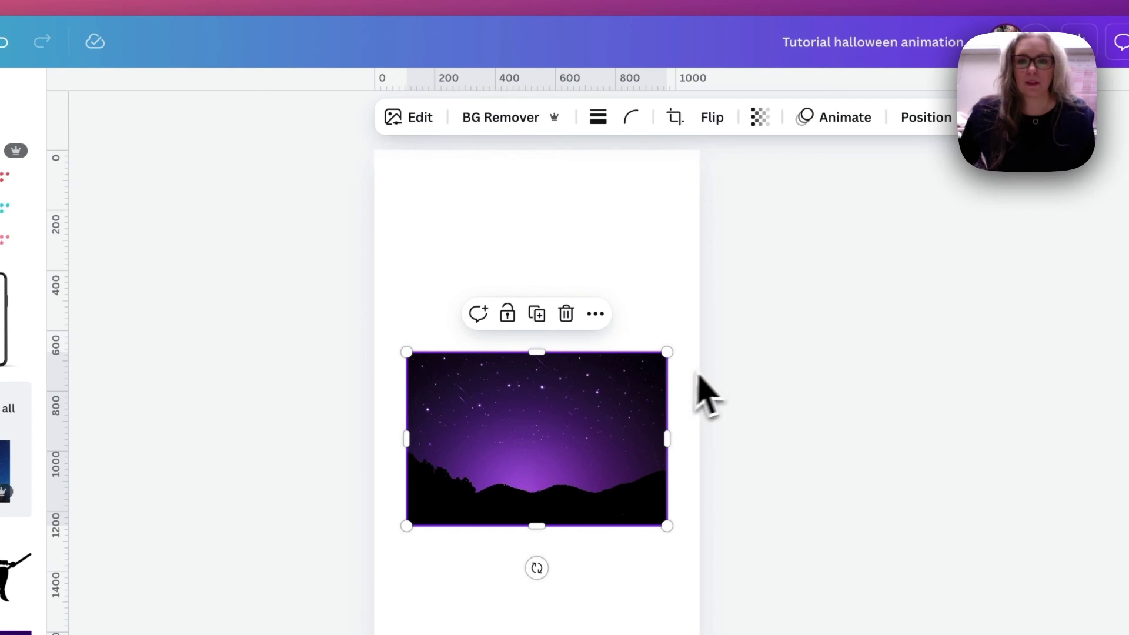
{"action": "left_click_drag", "start_coordinate": [667, 352], "coordinate": [811, 176]}
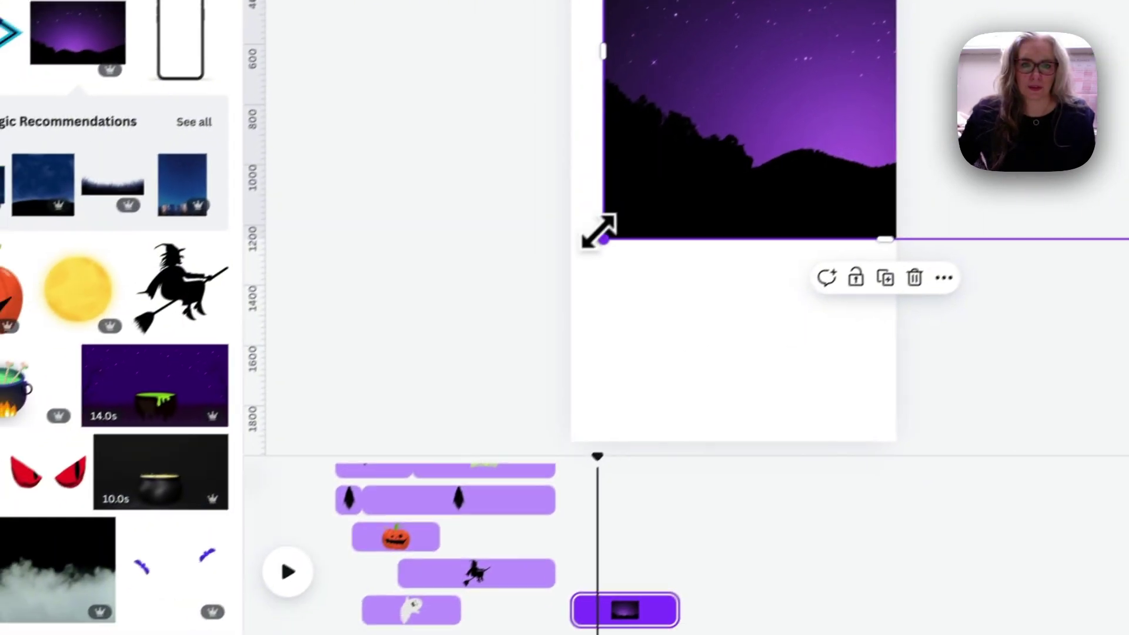
{"action": "left_click_drag", "start_coordinate": [599, 231], "coordinate": [344, 389]}
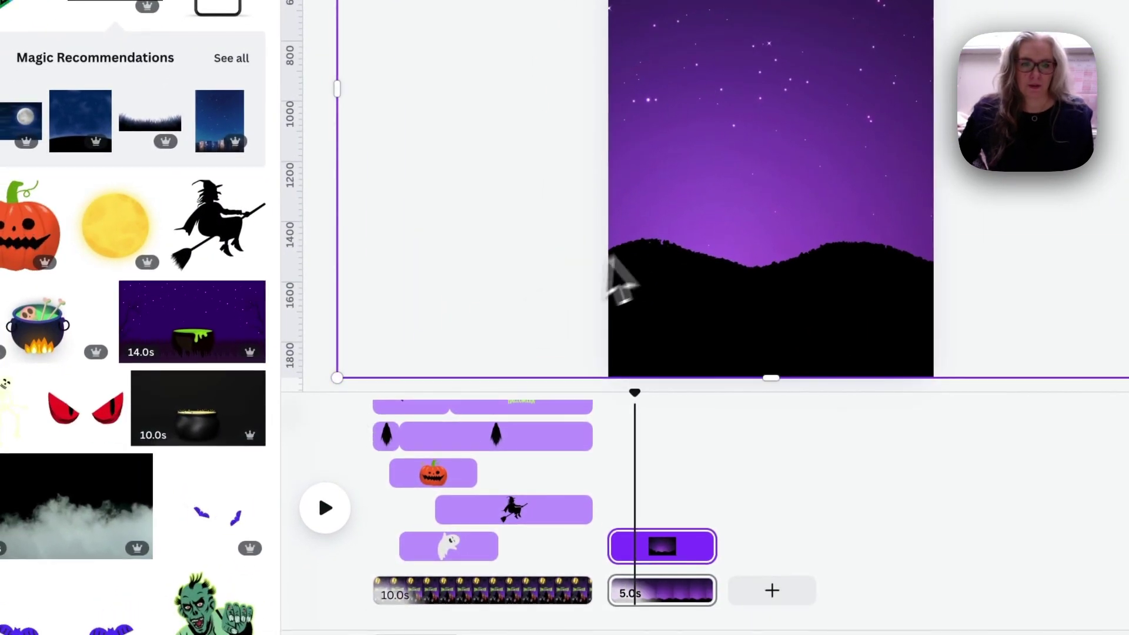
{"action": "left_click_drag", "start_coordinate": [650, 244], "coordinate": [765, 230]}
{"action": "left_click_drag", "start_coordinate": [529, 362], "coordinate": [465, 334]}
{"action": "left_click_drag", "start_coordinate": [763, 316], "coordinate": [782, 350]}
{"action": "key", "text": "ctrl+z"}
{"action": "key", "text": "ctrl+z"}
{"action": "key", "text": "ctrl+z"}
{"action": "key", "text": "ctrl+z"}
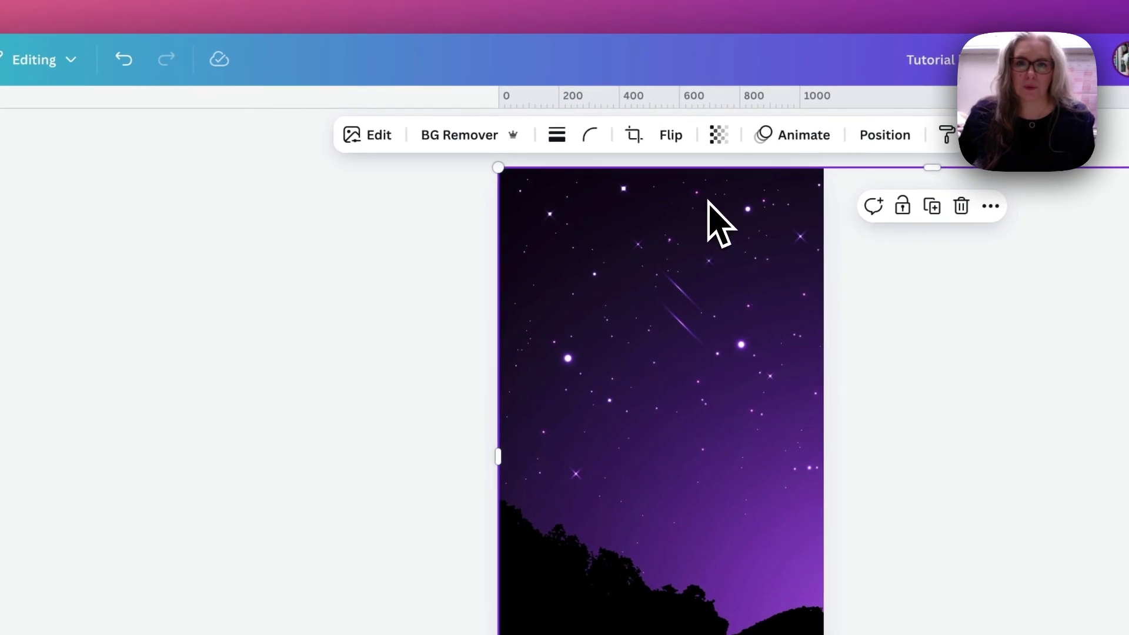
Create a custom animation for the night background by moving it straight leftward across the page, deleting the first path and recording it again
{"action": "left_click", "coordinate": [782, 136]}
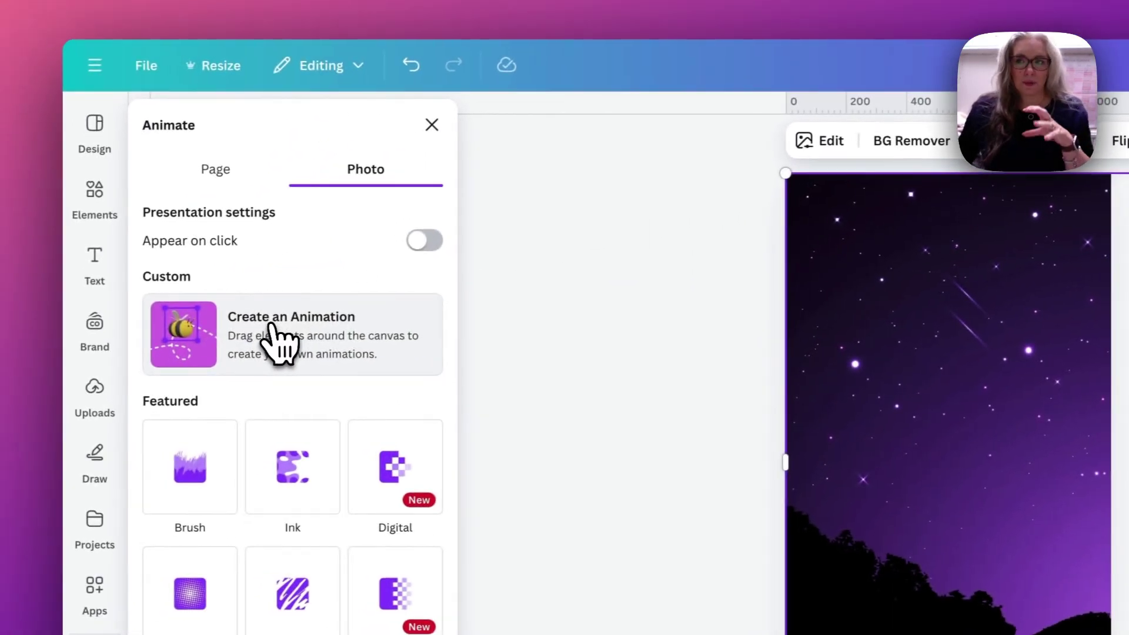
{"action": "left_click", "coordinate": [18, 365]}
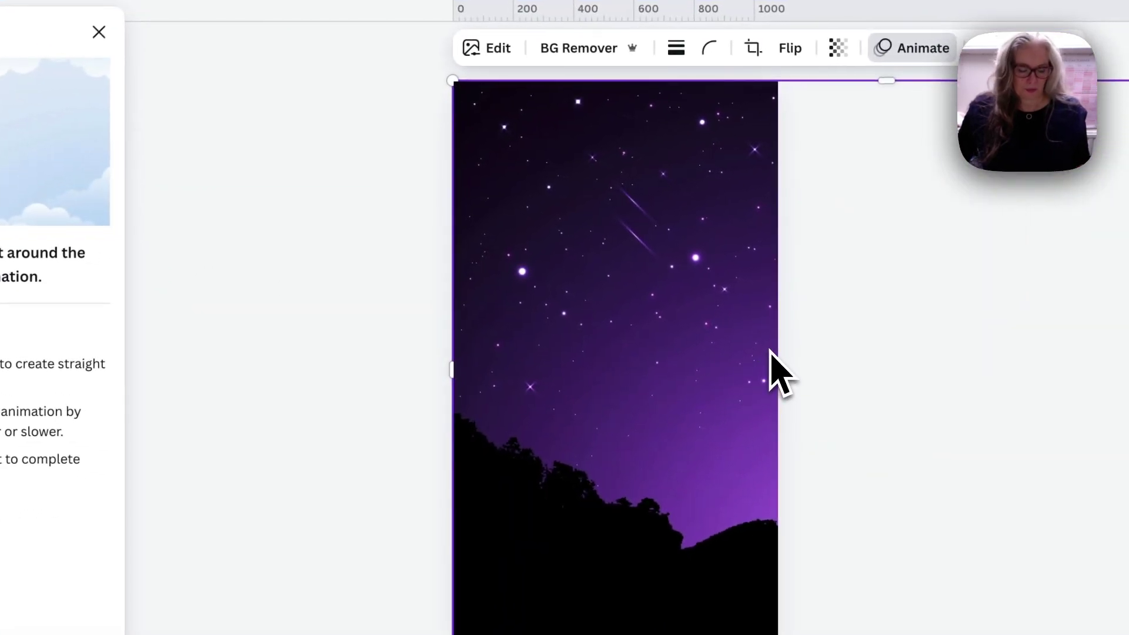
{"action": "left_click_drag", "start_coordinate": [771, 351], "coordinate": [344, 352]}
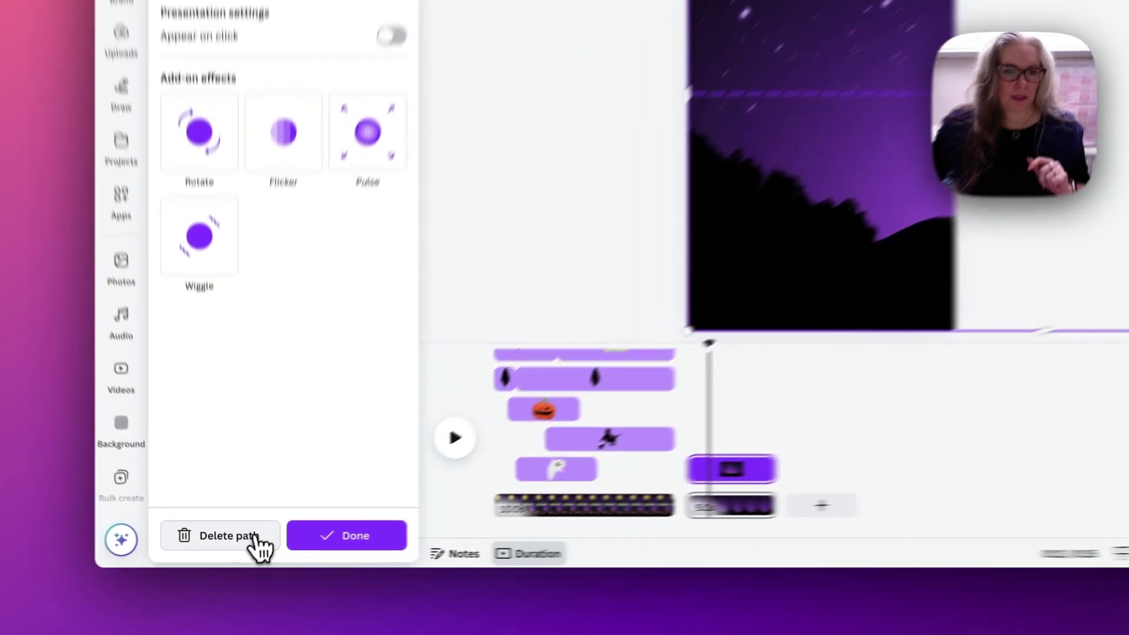
{"action": "left_click", "coordinate": [241, 548]}
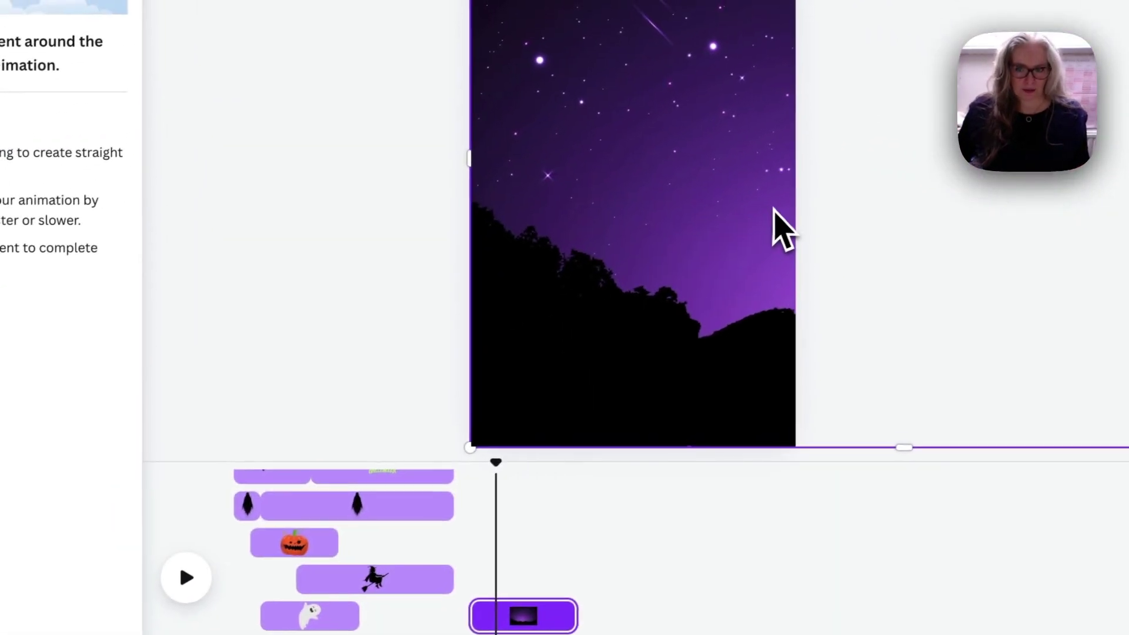
{"action": "left_click_drag", "start_coordinate": [771, 227], "coordinate": [303, 210]}
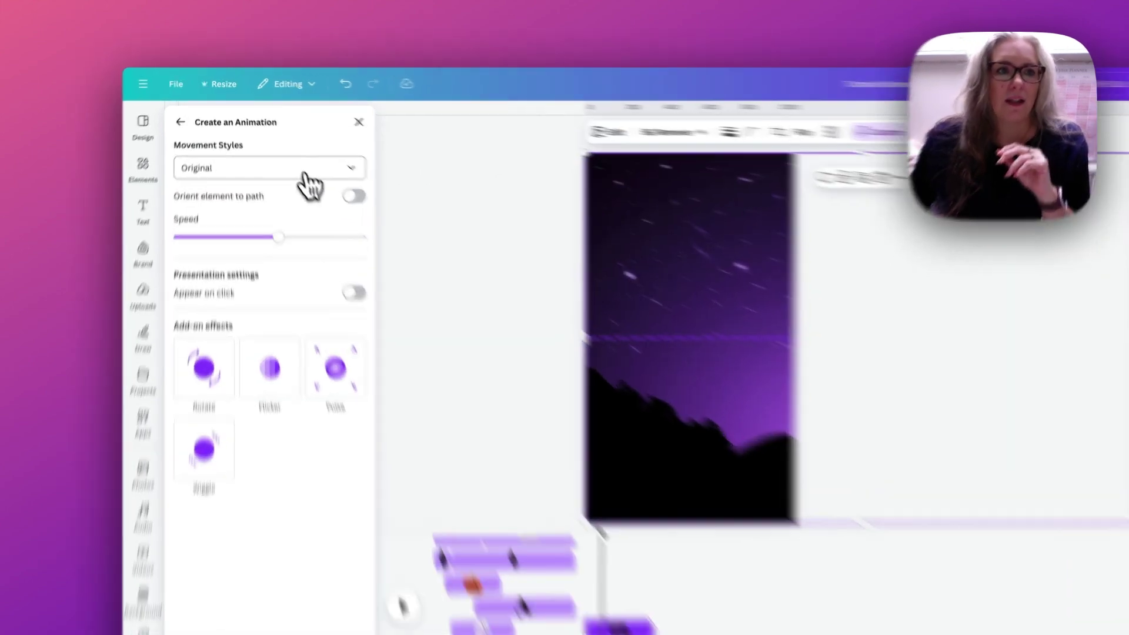
Set the background animation's movement style to Steady, slow its speed to near the minimum, and finish the animation
{"action": "left_click", "coordinate": [289, 146]}
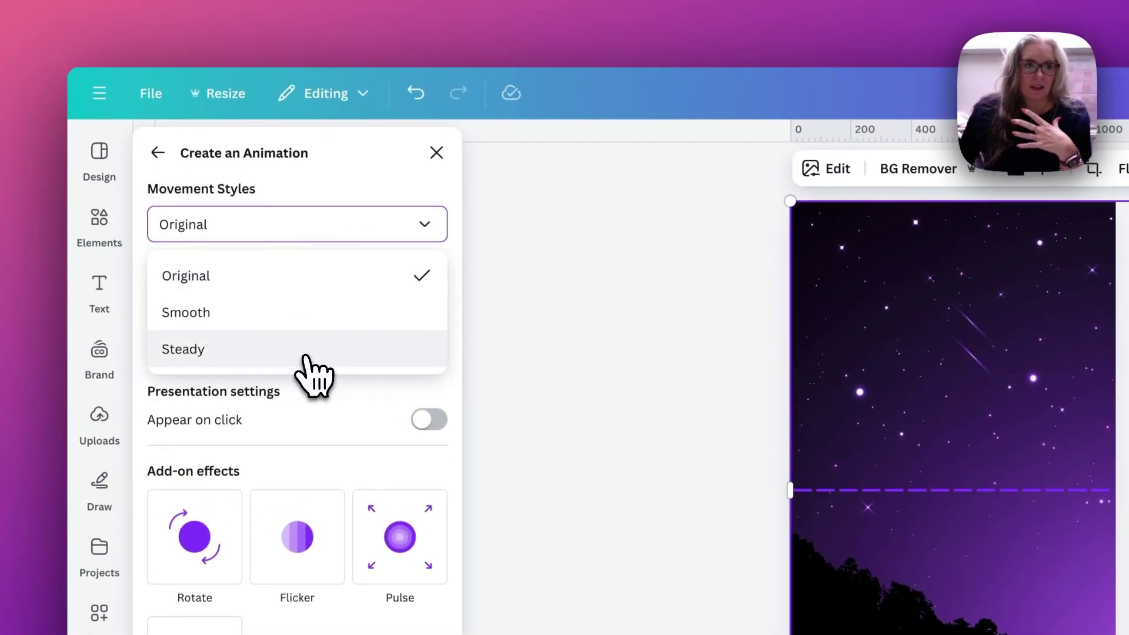
{"action": "left_click", "coordinate": [306, 356]}
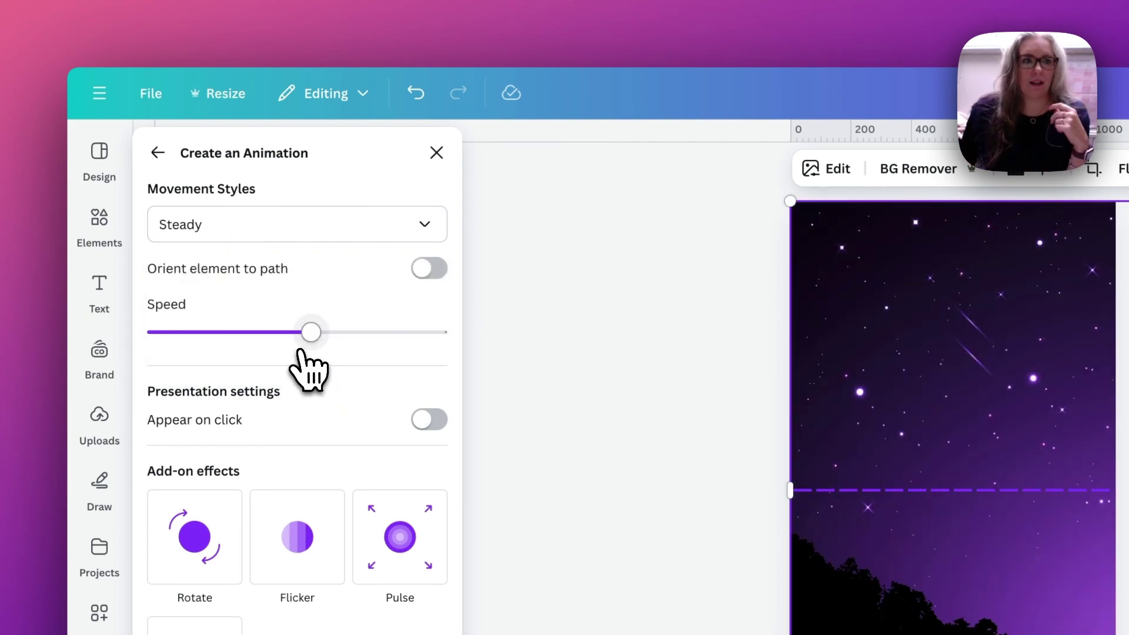
{"action": "left_click_drag", "start_coordinate": [313, 332], "coordinate": [235, 332]}
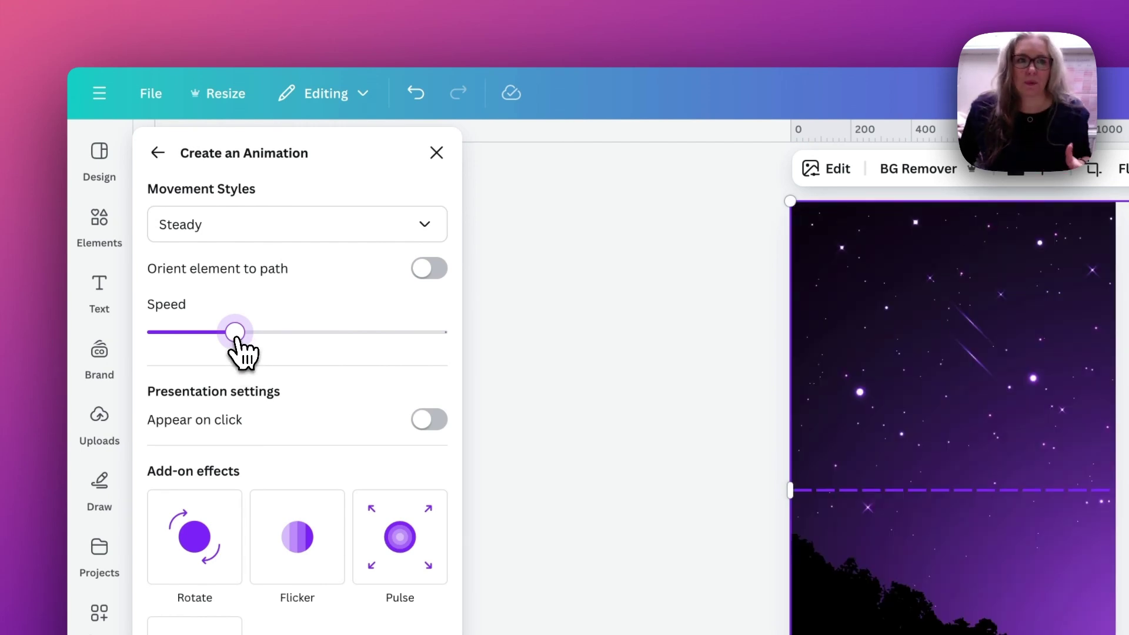
{"action": "left_click_drag", "start_coordinate": [235, 333], "coordinate": [189, 333]}
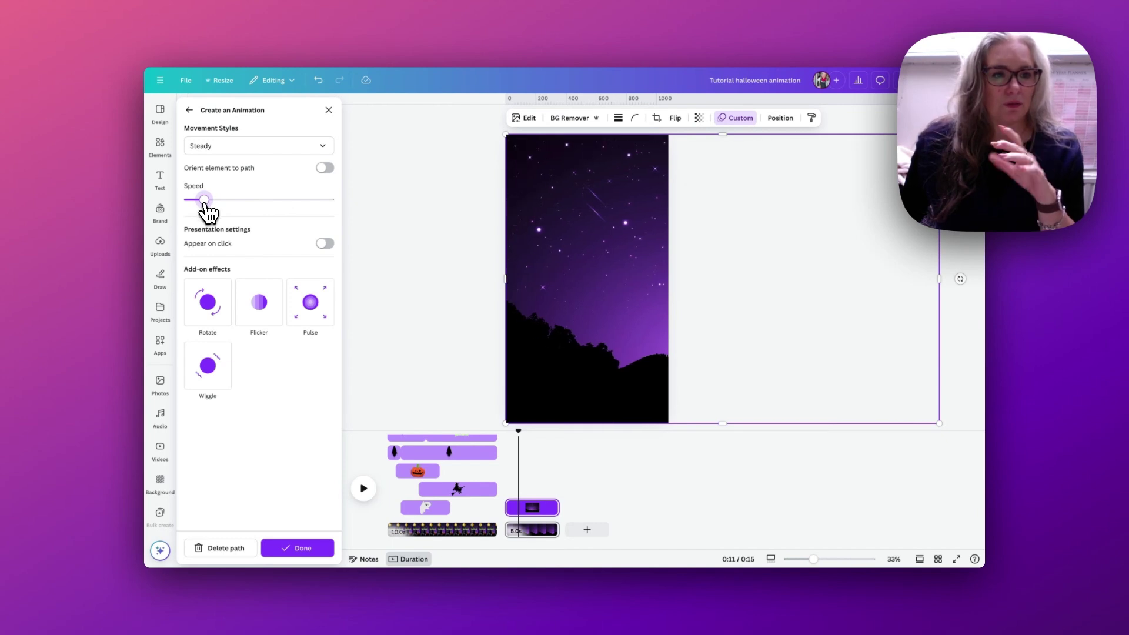
{"action": "left_click", "coordinate": [303, 548]}
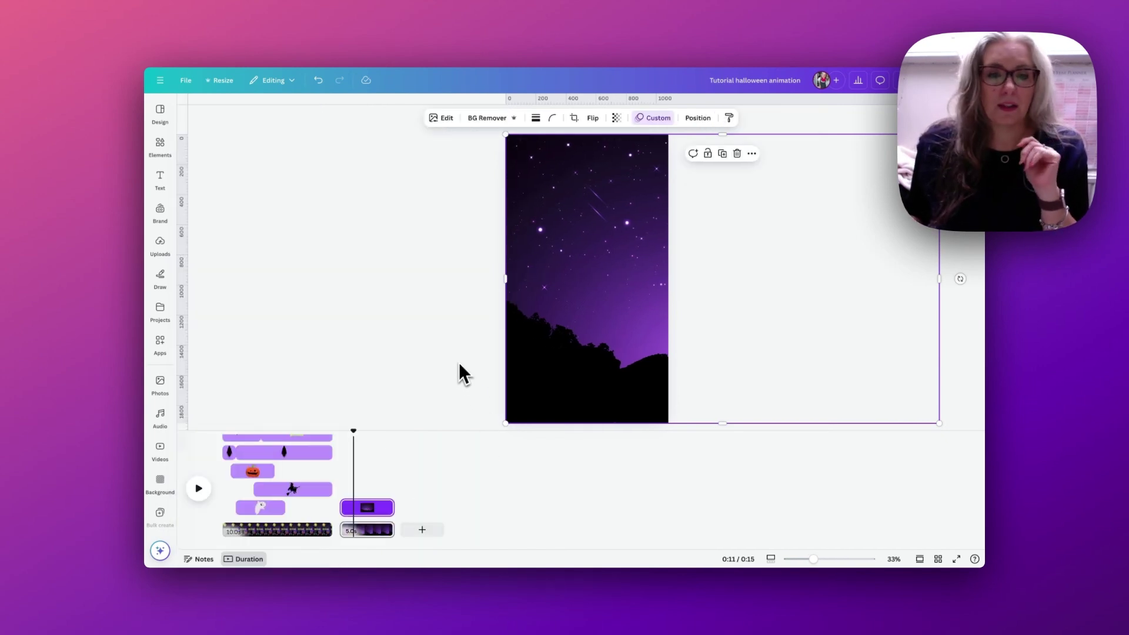
{"action": "left_click", "coordinate": [484, 355]}
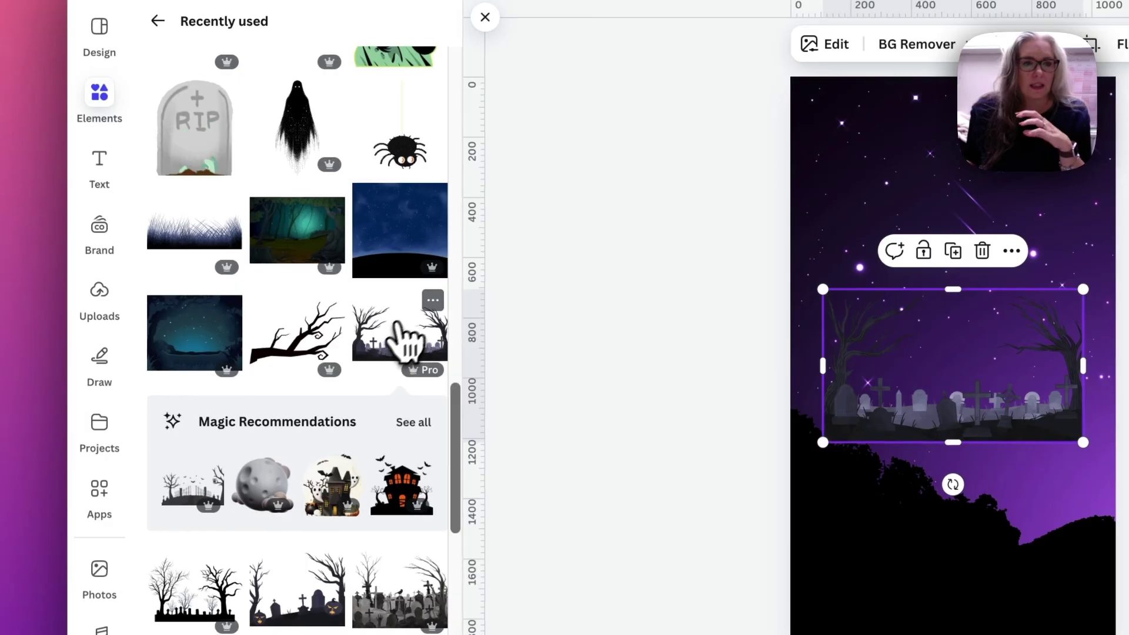
Check the Halloween Graveyard Landscape Background's details and enlarge it to fill the page height with its left edge on the page edge
{"action": "left_click", "coordinate": [433, 301]}
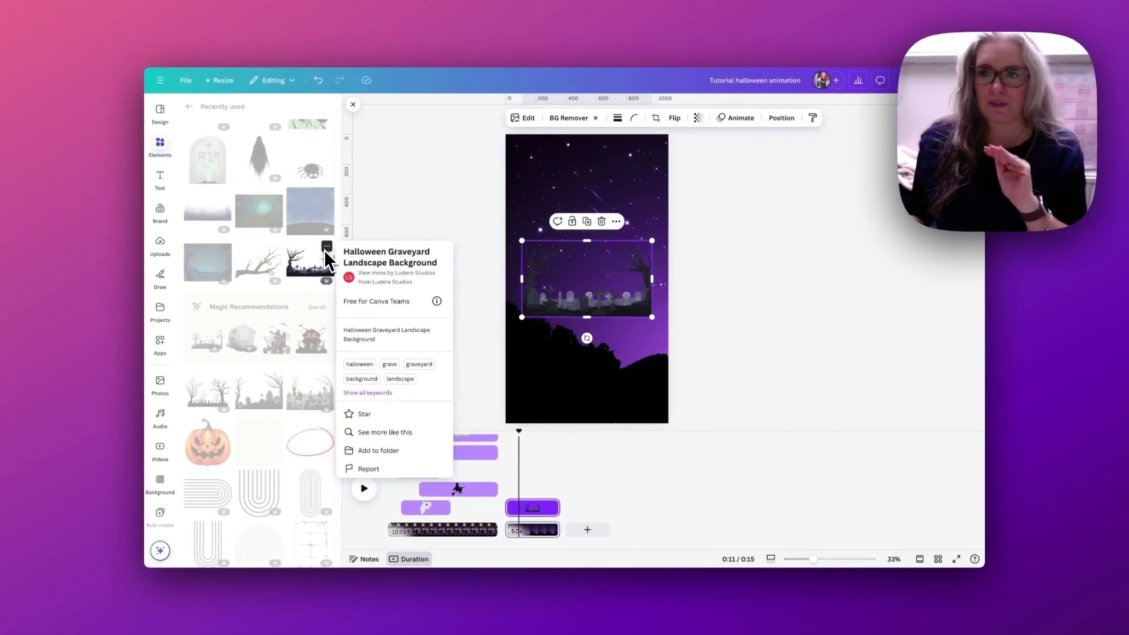
{"action": "left_click", "coordinate": [385, 194]}
{"action": "left_click_drag", "start_coordinate": [651, 240], "coordinate": [833, 130]}
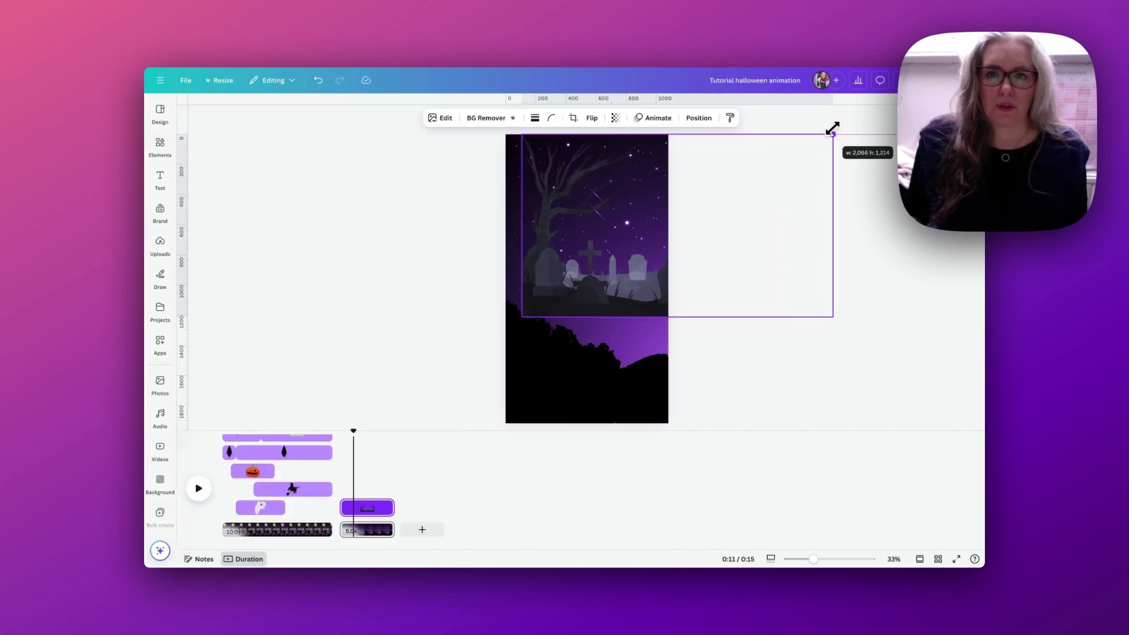
{"action": "left_click_drag", "start_coordinate": [521, 317], "coordinate": [345, 431]}
{"action": "left_click_drag", "start_coordinate": [449, 354], "coordinate": [604, 360]}
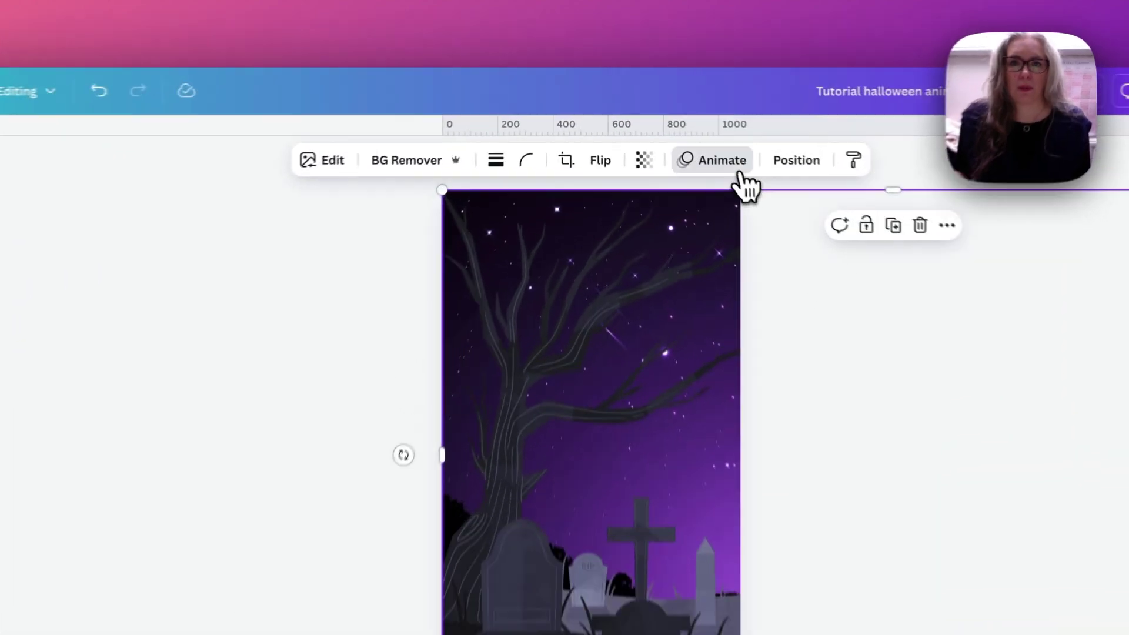
Create a custom animation for the graveyard graphic by moving it straight leftward across the page
{"action": "left_click", "coordinate": [655, 117]}
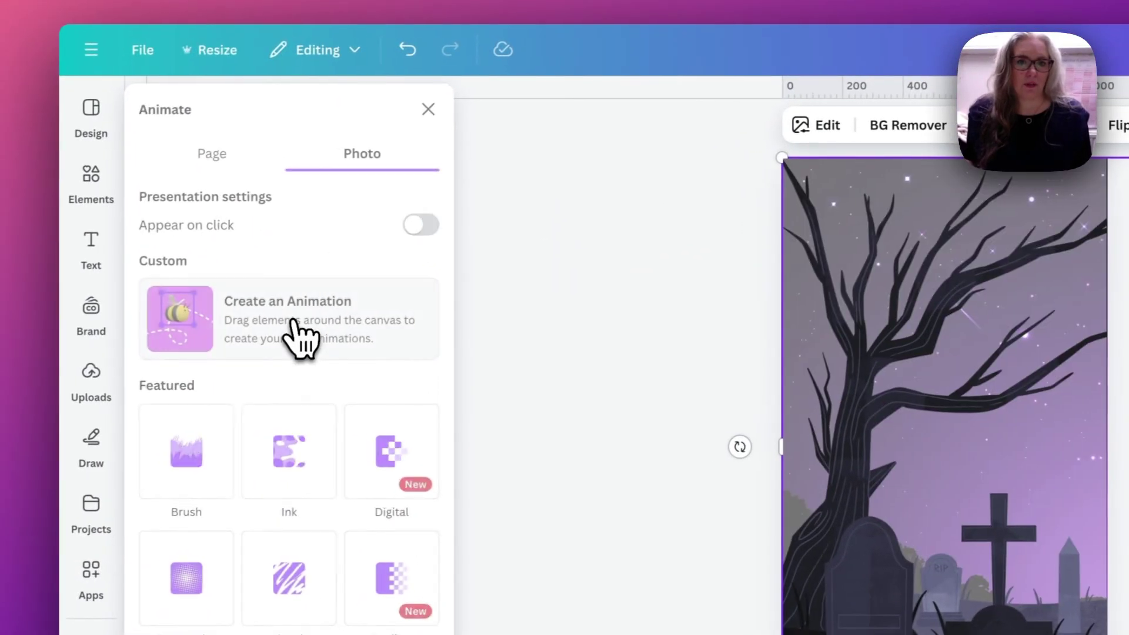
{"action": "left_click", "coordinate": [292, 322]}
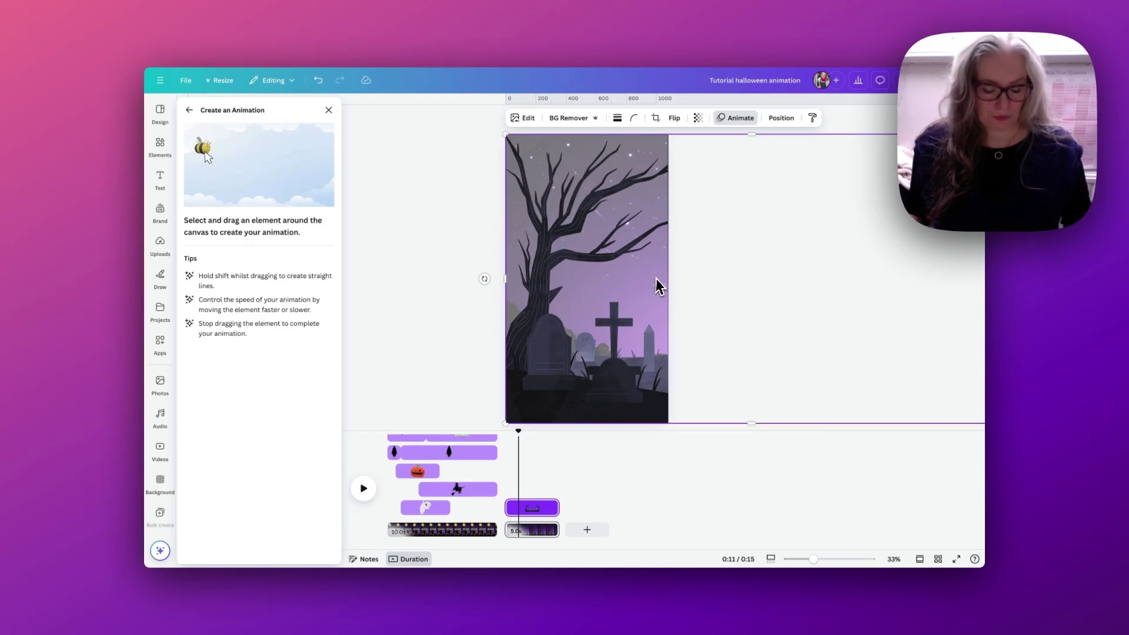
{"action": "left_click_drag", "start_coordinate": [656, 280], "coordinate": [485, 281]}
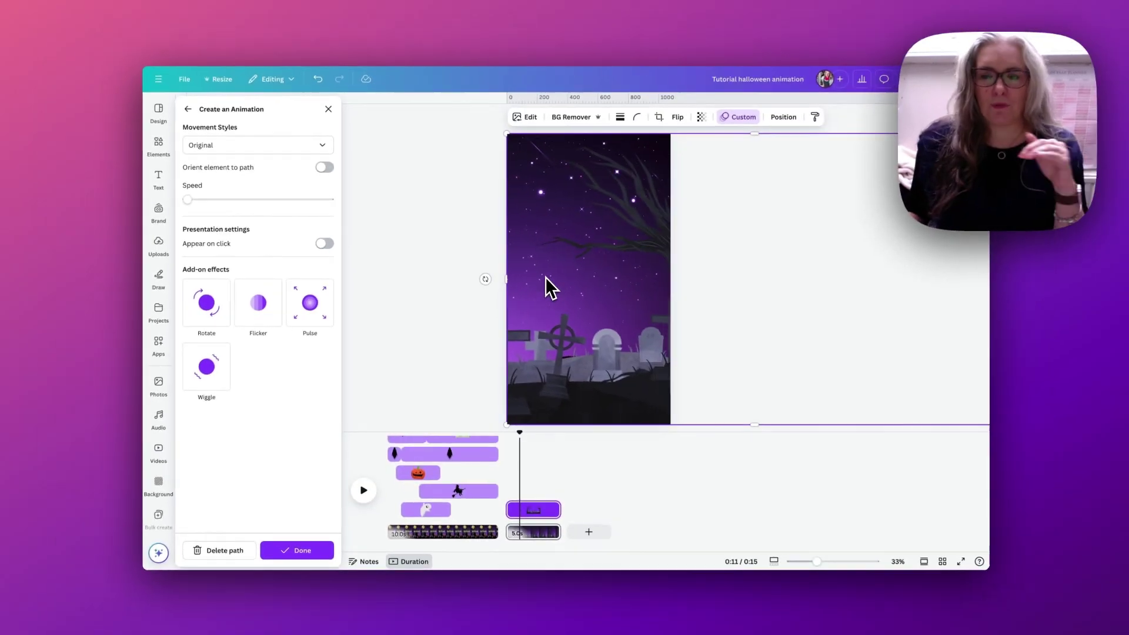
Set the graveyard animation's movement style to Steady at the slowest speed and finish the animation
{"action": "left_click", "coordinate": [267, 147]}
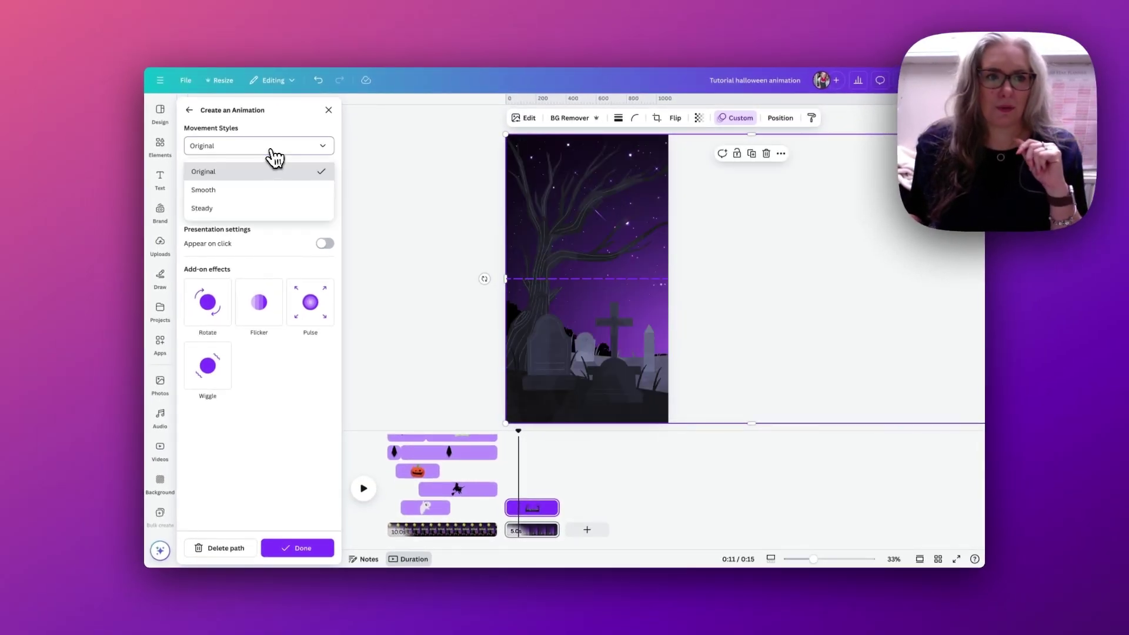
{"action": "left_click", "coordinate": [250, 207]}
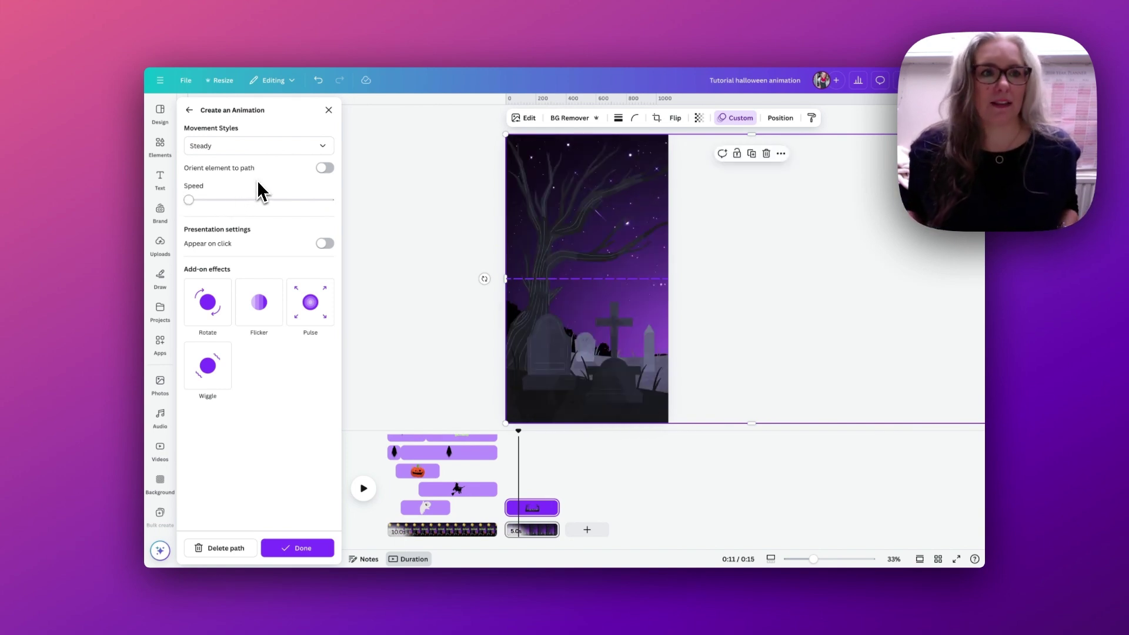
{"action": "mouse_move", "coordinate": [189, 200]}
{"action": "left_mouse_down"}
{"action": "mouse_move", "coordinate": [283, 199]}
{"action": "mouse_move", "coordinate": [186, 211]}
{"action": "left_mouse_up"}
{"action": "left_click", "coordinate": [298, 548]}
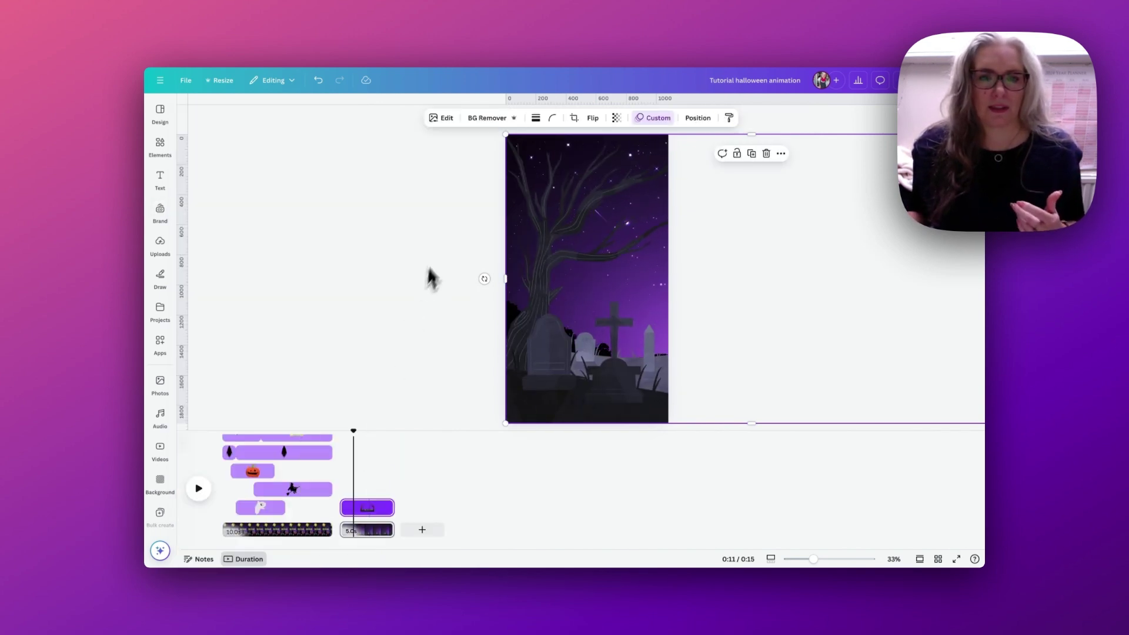
Play the second page from its start and extend its duration to 10.0 seconds
{"action": "left_click", "coordinate": [491, 322]}
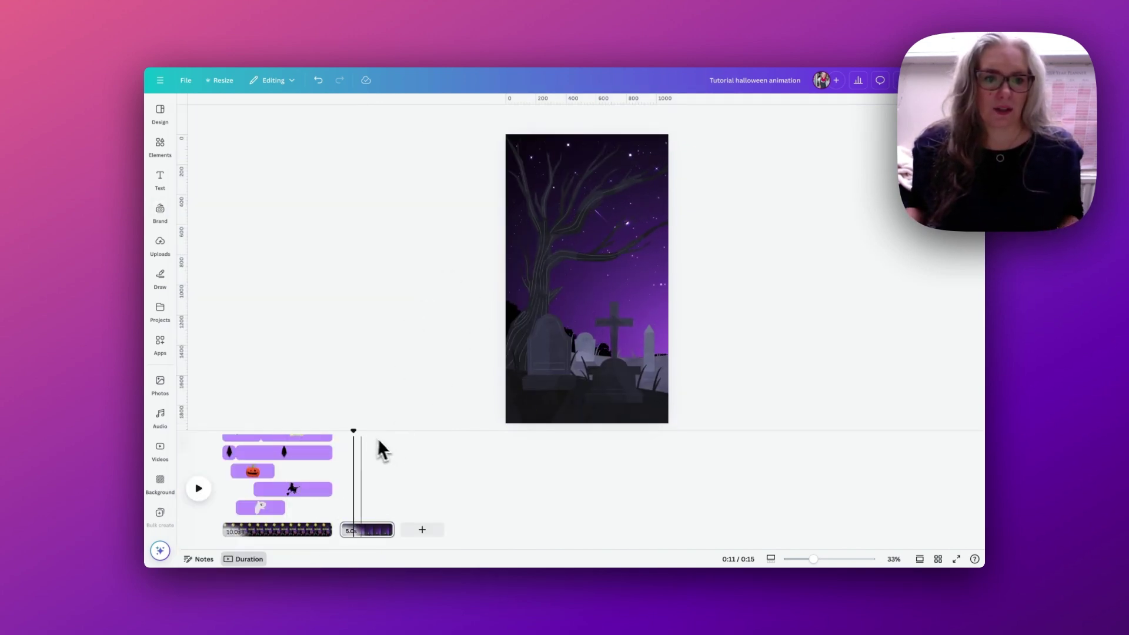
{"action": "left_click_drag", "start_coordinate": [354, 432], "coordinate": [339, 433]}
{"action": "left_click", "coordinate": [198, 492]}
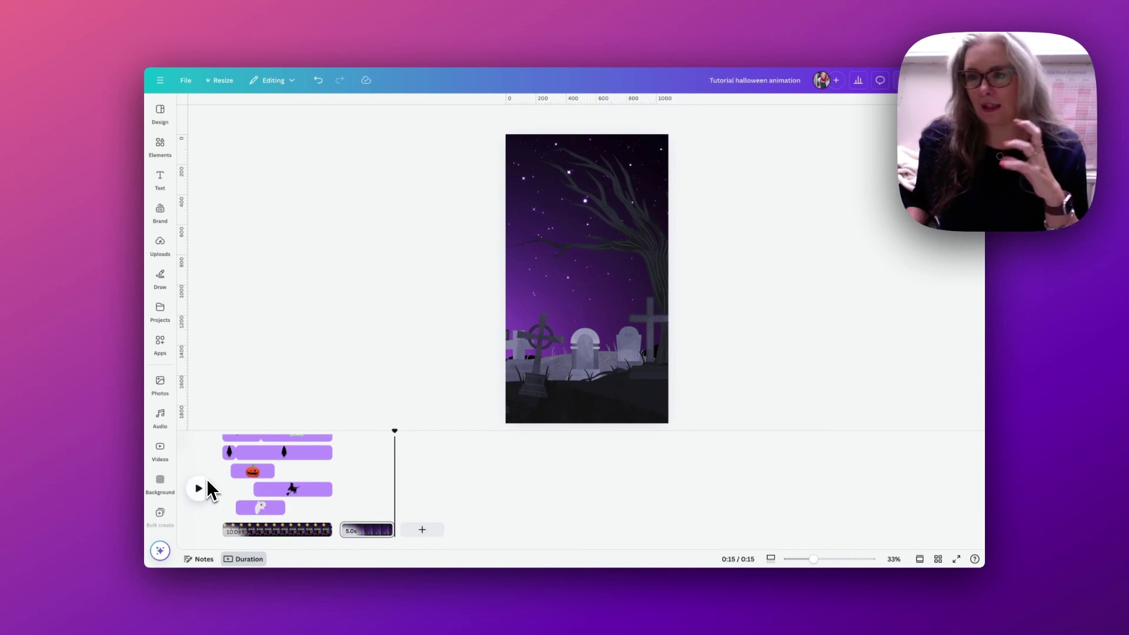
{"action": "left_click_drag", "start_coordinate": [392, 530], "coordinate": [448, 529]}
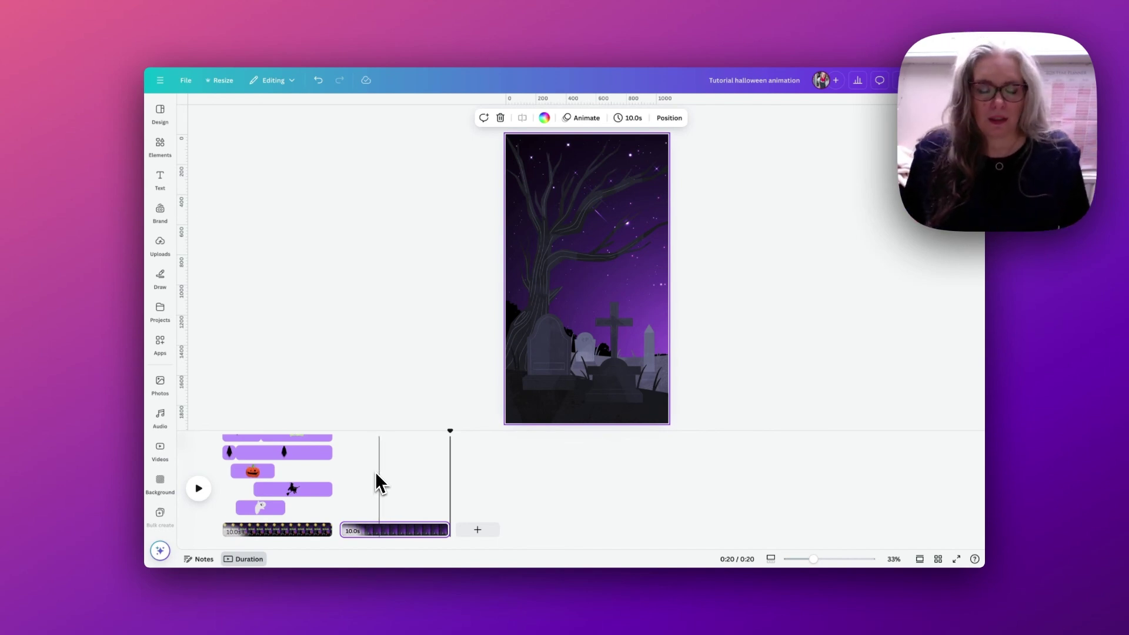
{"action": "left_click", "coordinate": [386, 468]}
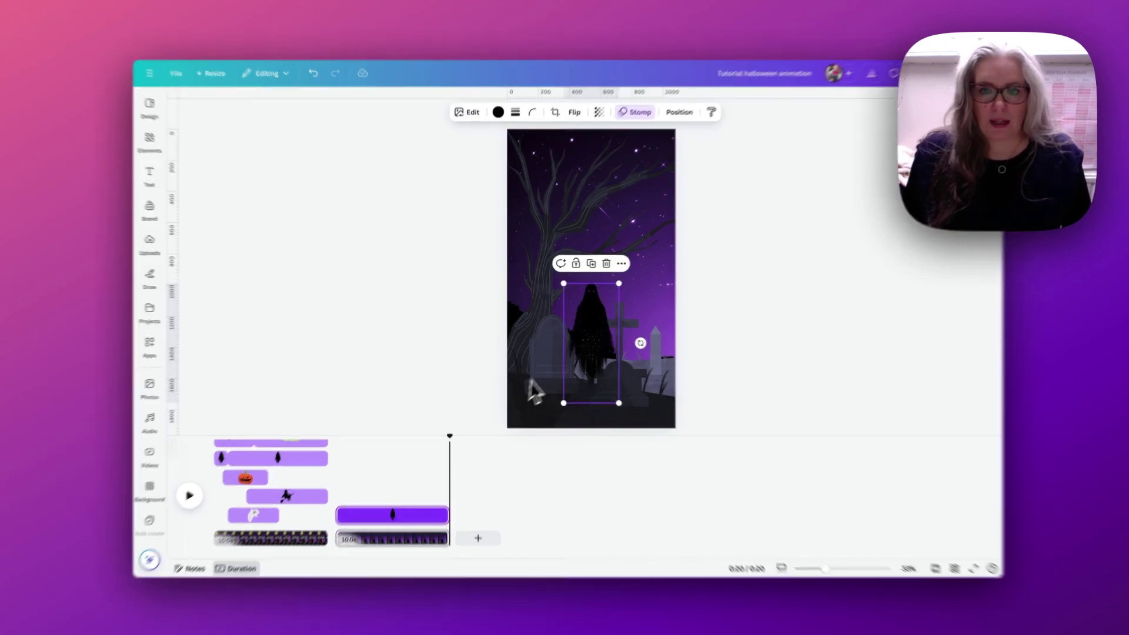
Move the black ghost figure higher above the gravestones near the page centre and open its element details
{"action": "left_click_drag", "start_coordinate": [597, 344], "coordinate": [595, 306]}
{"action": "mouse_move", "coordinate": [729, 328]}
{"action": "left_mouse_down"}
{"action": "mouse_move", "coordinate": [728, 343]}
{"action": "mouse_move", "coordinate": [732, 331]}
{"action": "left_mouse_up"}
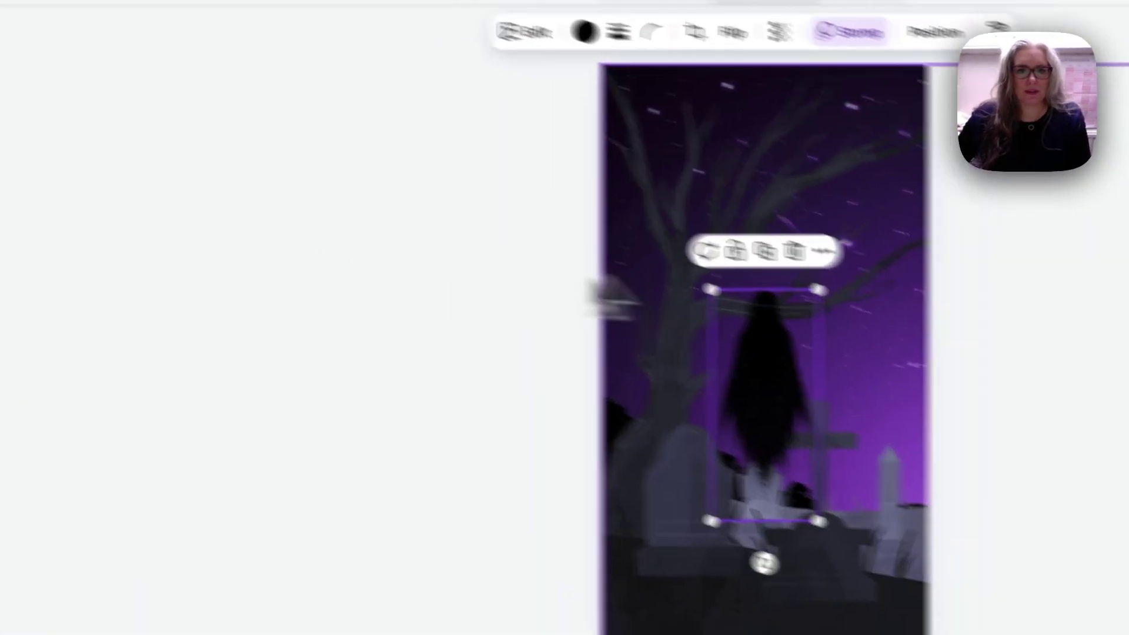
{"action": "left_click", "coordinate": [770, 171]}
{"action": "left_click", "coordinate": [584, 473]}
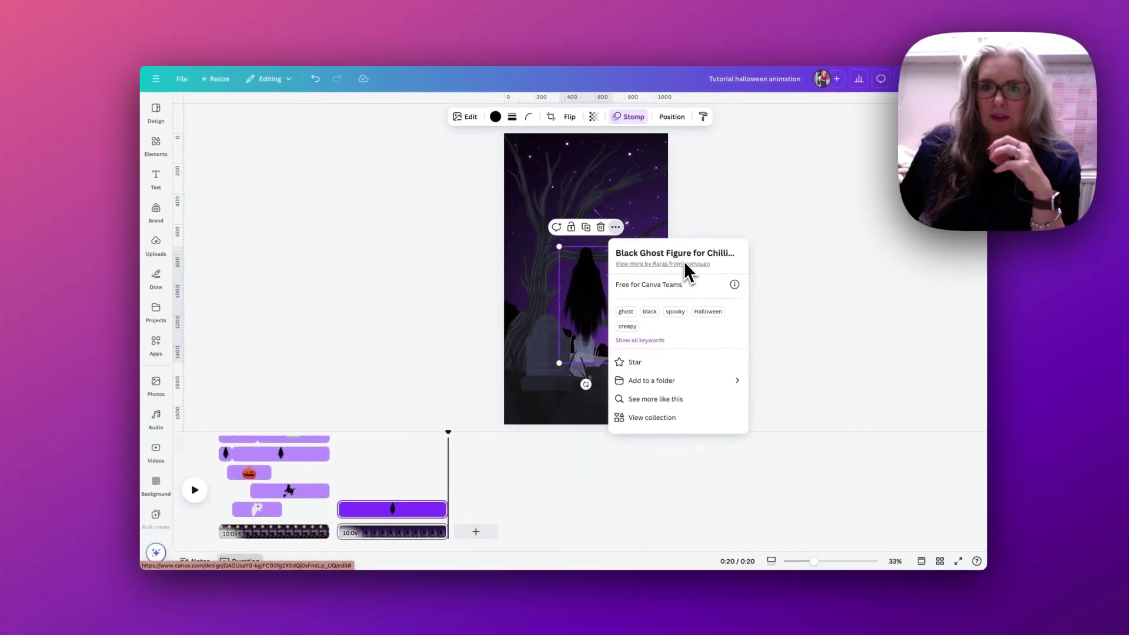
Close the element details and review the black ghost figure's Stomp animation, including its on-enter timing option
{"action": "left_click", "coordinate": [445, 352]}
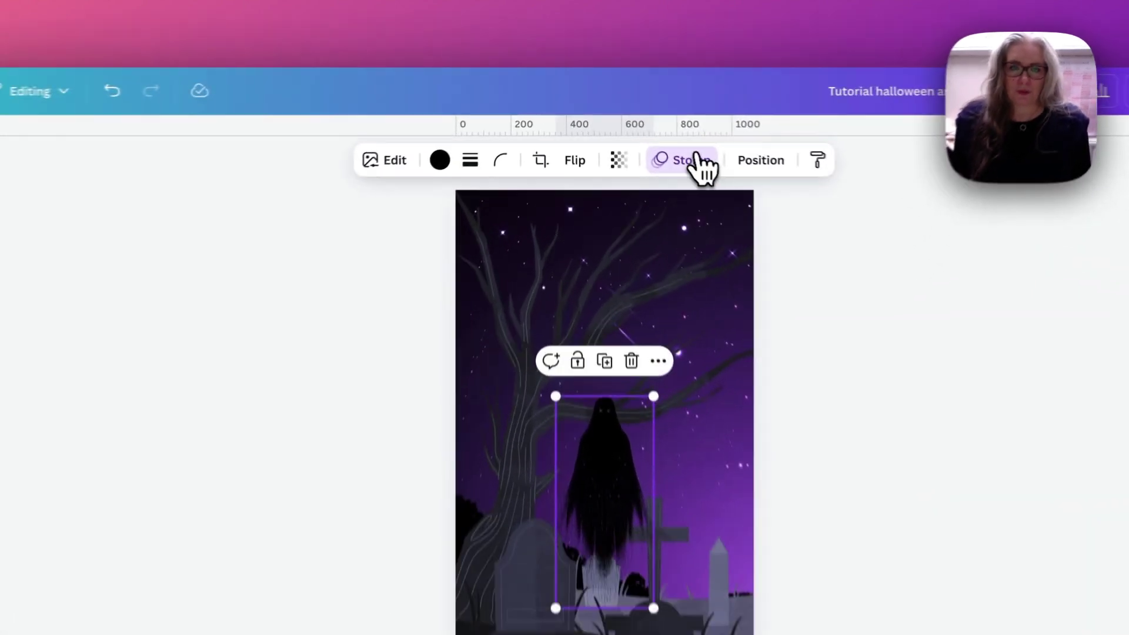
{"action": "left_click", "coordinate": [630, 118]}
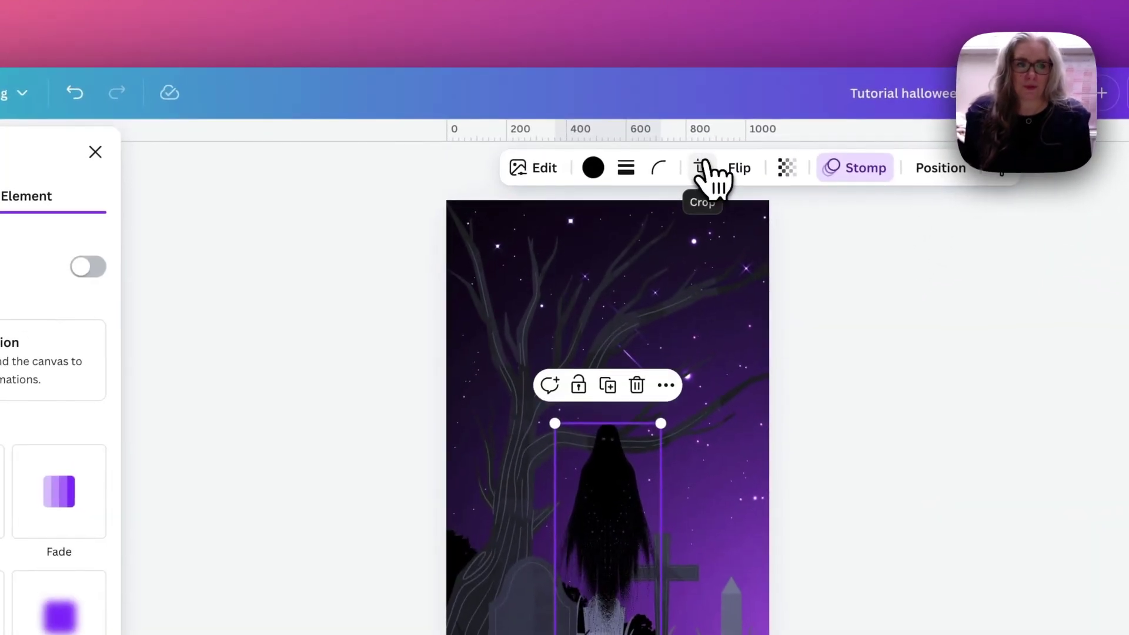
{"action": "scroll", "coordinate": [58, 411], "scroll_direction": "down", "scroll_amount": 5}
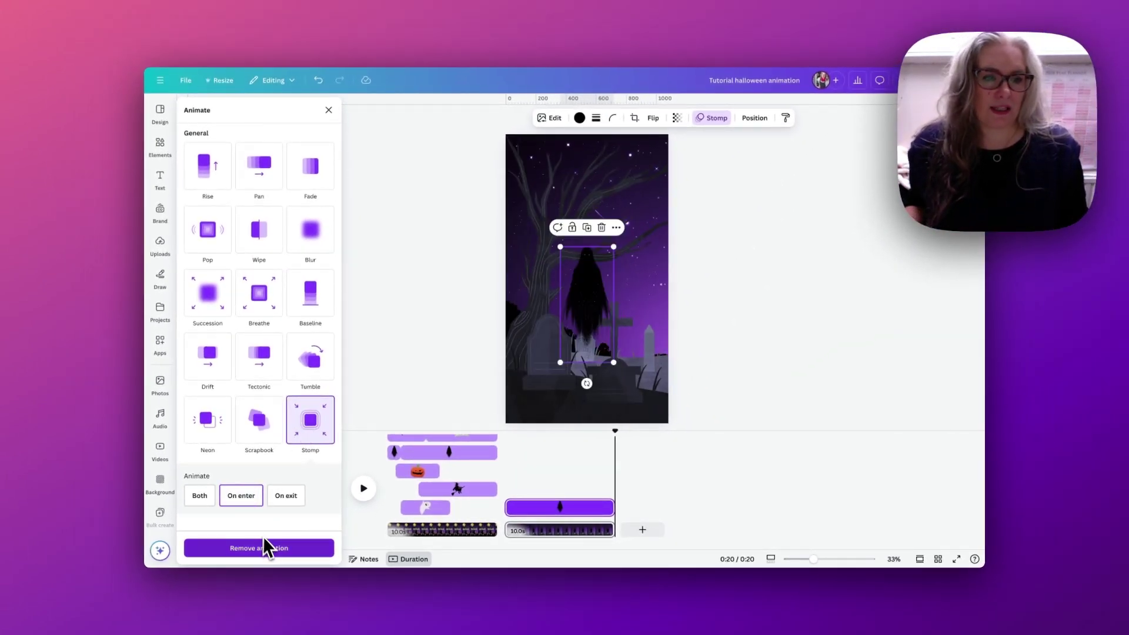
{"action": "left_click", "coordinate": [282, 550]}
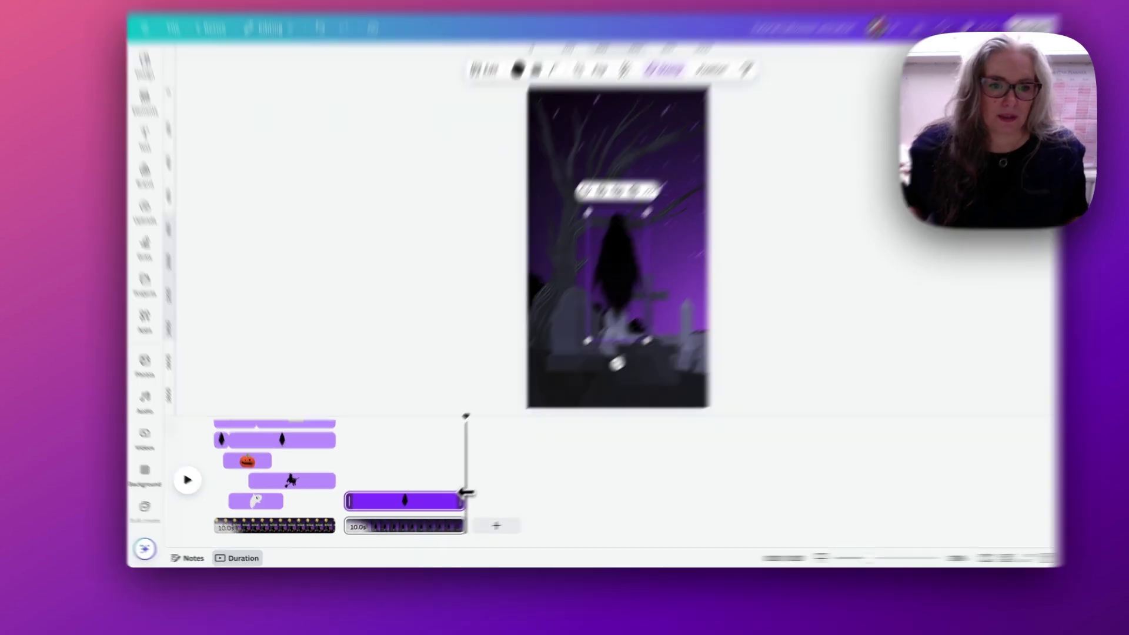
Shorten the black ghost figure's clip on the second page to about 1.7 seconds by trimming its end
{"action": "left_click_drag", "start_coordinate": [448, 507], "coordinate": [433, 506]}
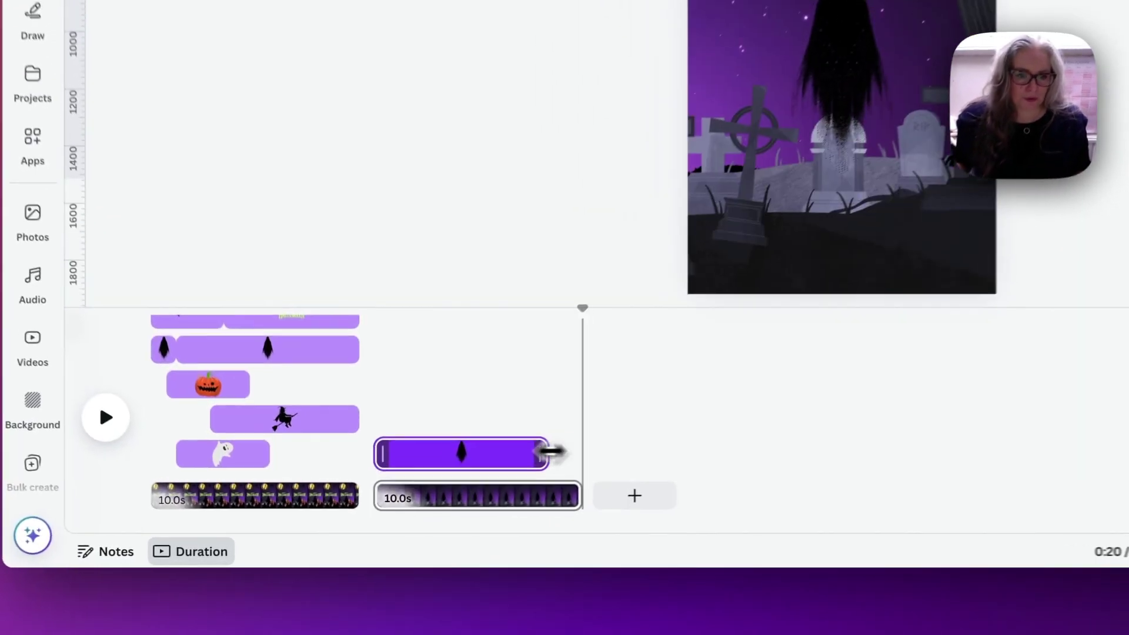
{"action": "left_click_drag", "start_coordinate": [551, 451], "coordinate": [413, 440]}
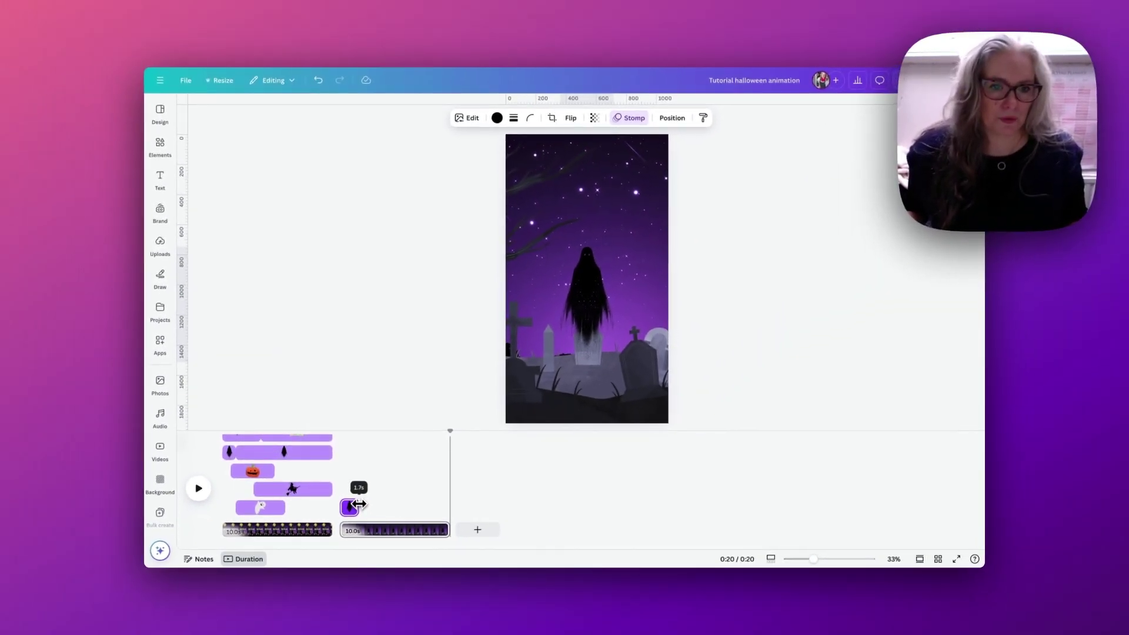
{"action": "left_click_drag", "start_coordinate": [359, 504], "coordinate": [357, 505]}
Duplicate the black ghost figure near the start of the second page and align the copy exactly over the original
{"action": "left_click_drag", "start_coordinate": [450, 431], "coordinate": [380, 434]}
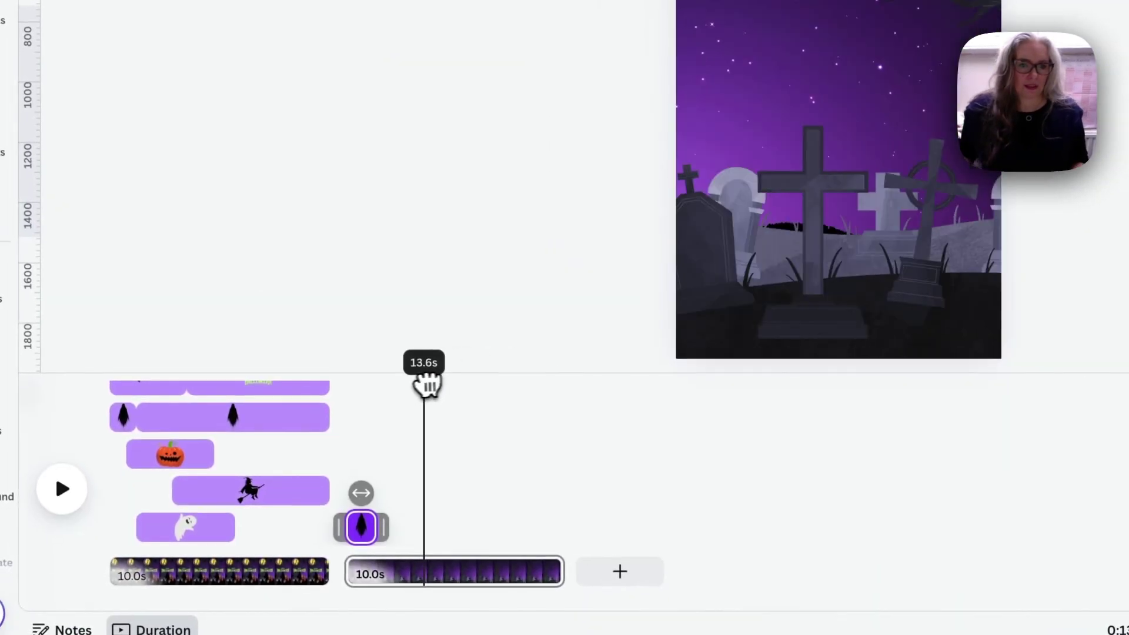
{"action": "left_click_drag", "start_coordinate": [426, 386], "coordinate": [361, 383]}
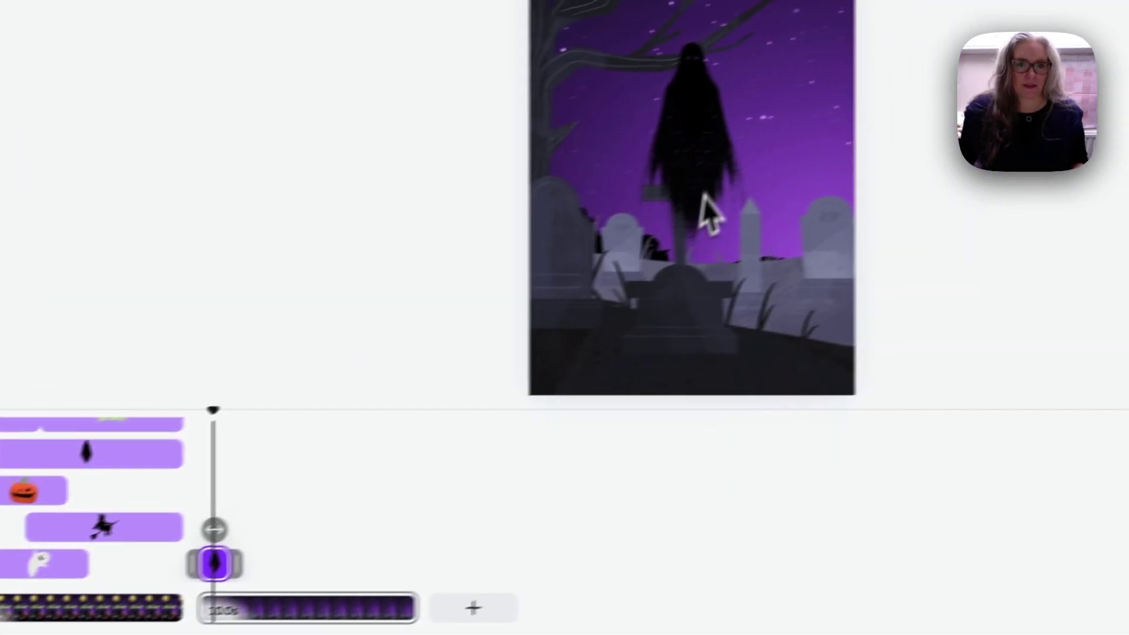
{"action": "left_click", "coordinate": [859, 150]}
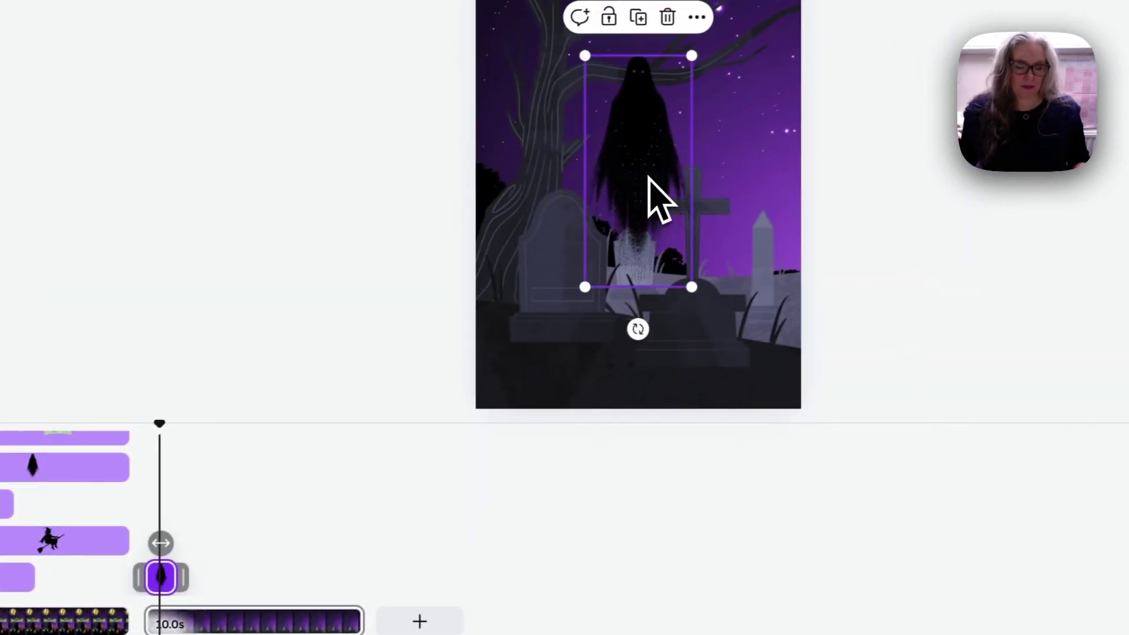
{"action": "key", "text": "ctrl+d"}
{"action": "left_click_drag", "start_coordinate": [645, 178], "coordinate": [638, 174]}
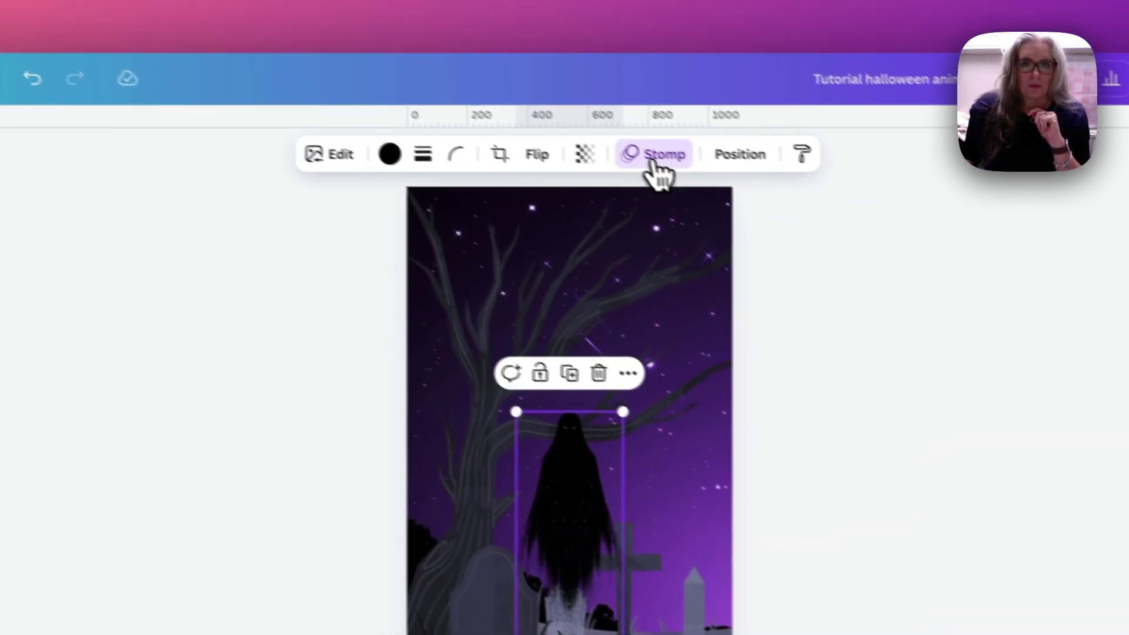
Remove the Stomp animation from the copied ghost and trim its start to an 8.7-second clip beginning where the first clip ends
{"action": "left_click", "coordinate": [654, 164]}
{"action": "left_click_drag", "start_coordinate": [533, 408], "coordinate": [566, 409]}
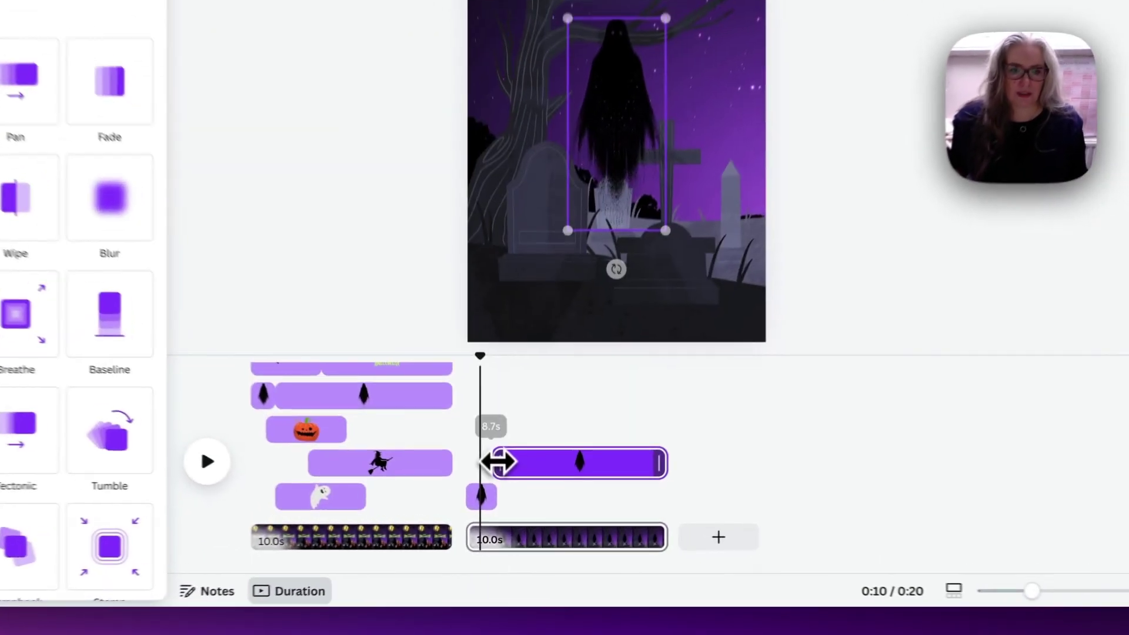
{"action": "left_click_drag", "start_coordinate": [498, 463], "coordinate": [496, 465]}
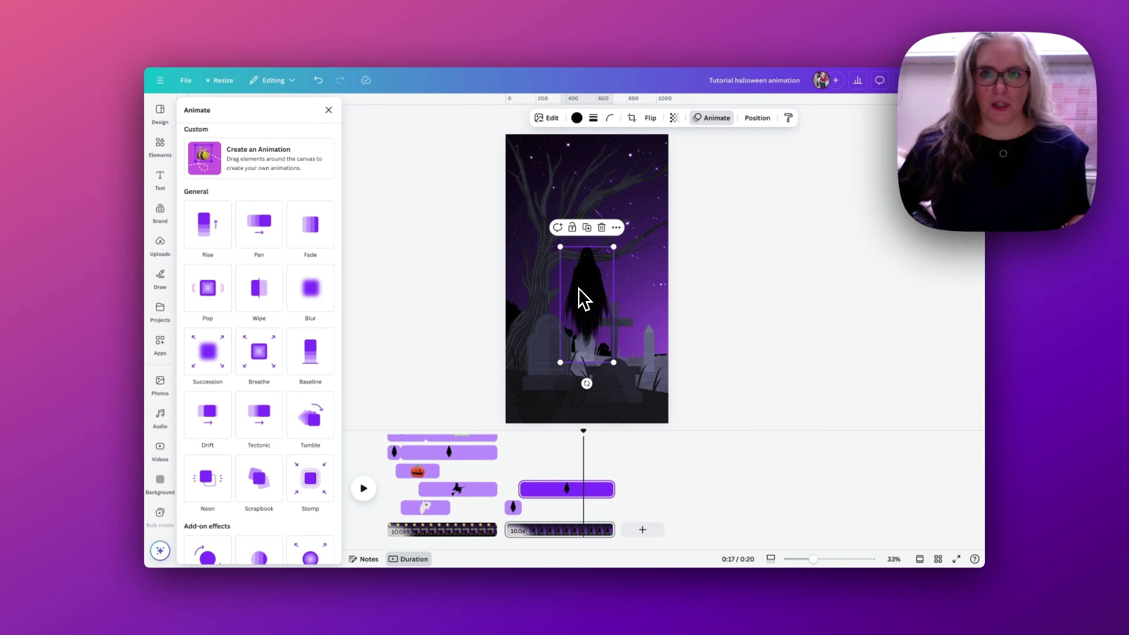
Create a custom animation moving the copied ghost straight up off the page, with Steady movement at maximum speed
{"action": "left_click", "coordinate": [713, 119]}
{"action": "left_click", "coordinate": [630, 118]}
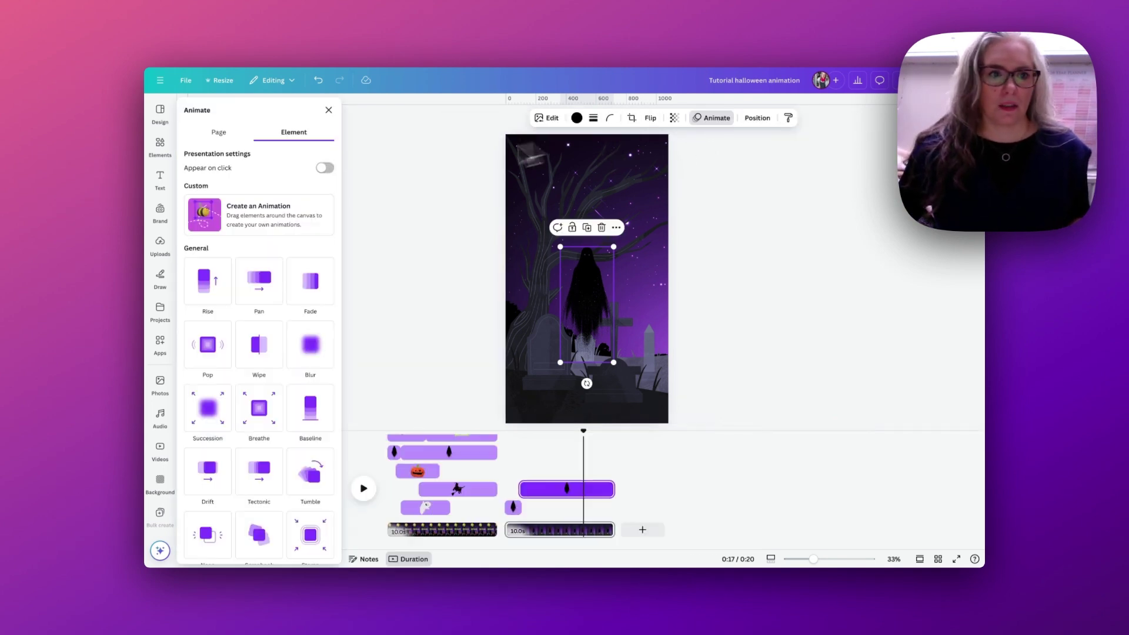
{"action": "left_click", "coordinate": [282, 222]}
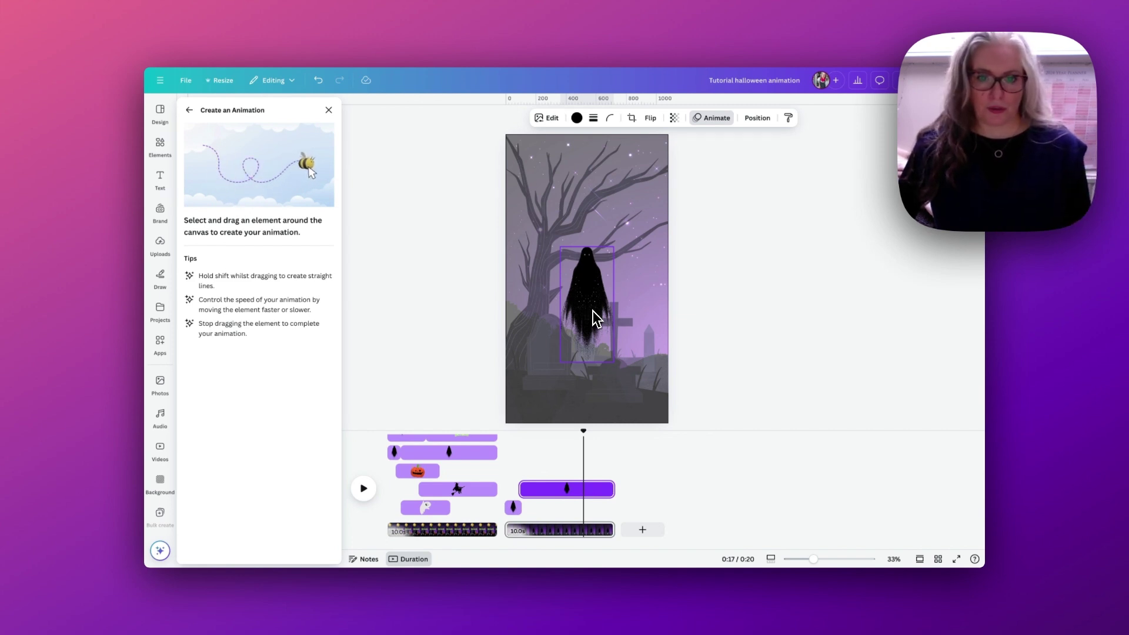
{"action": "left_click_drag", "start_coordinate": [593, 312], "coordinate": [612, 100]}
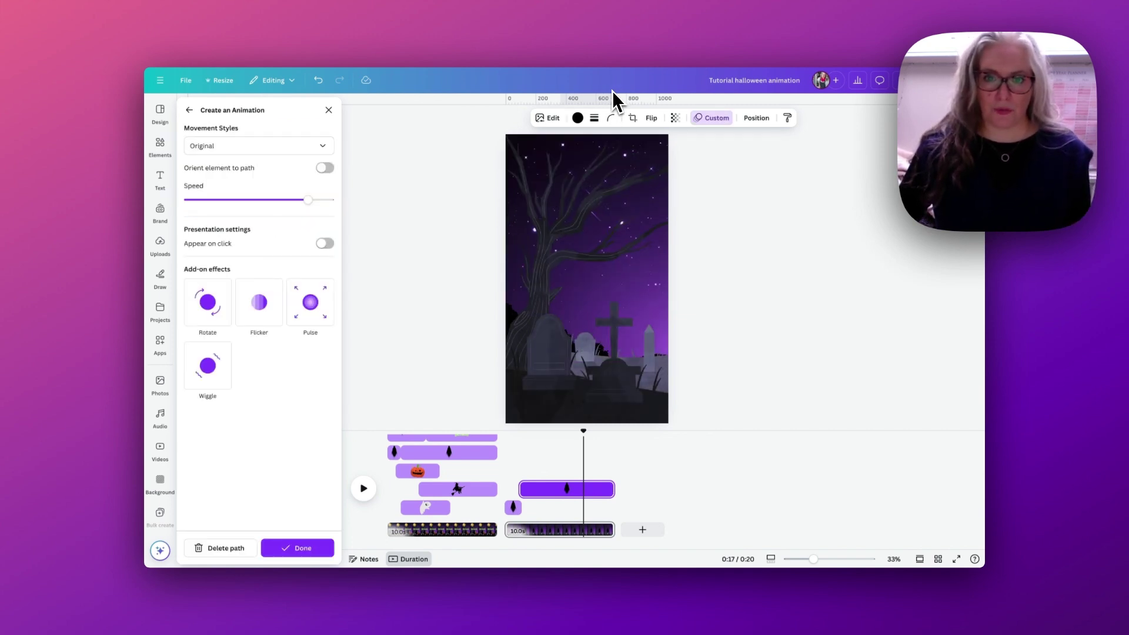
{"action": "left_click", "coordinate": [278, 146]}
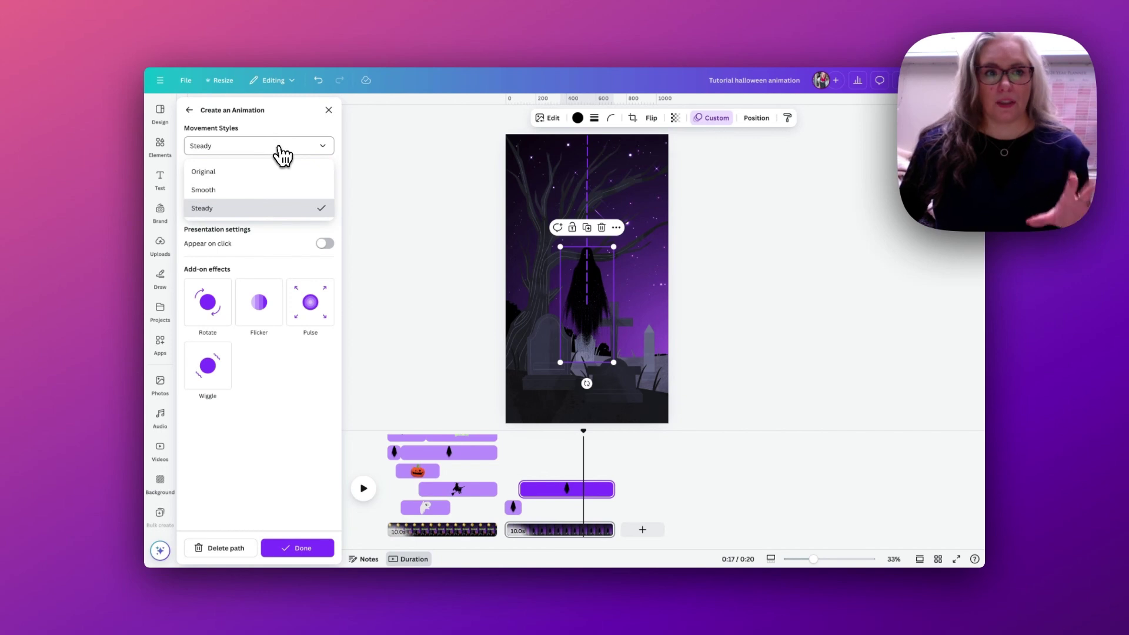
{"action": "left_click", "coordinate": [255, 210]}
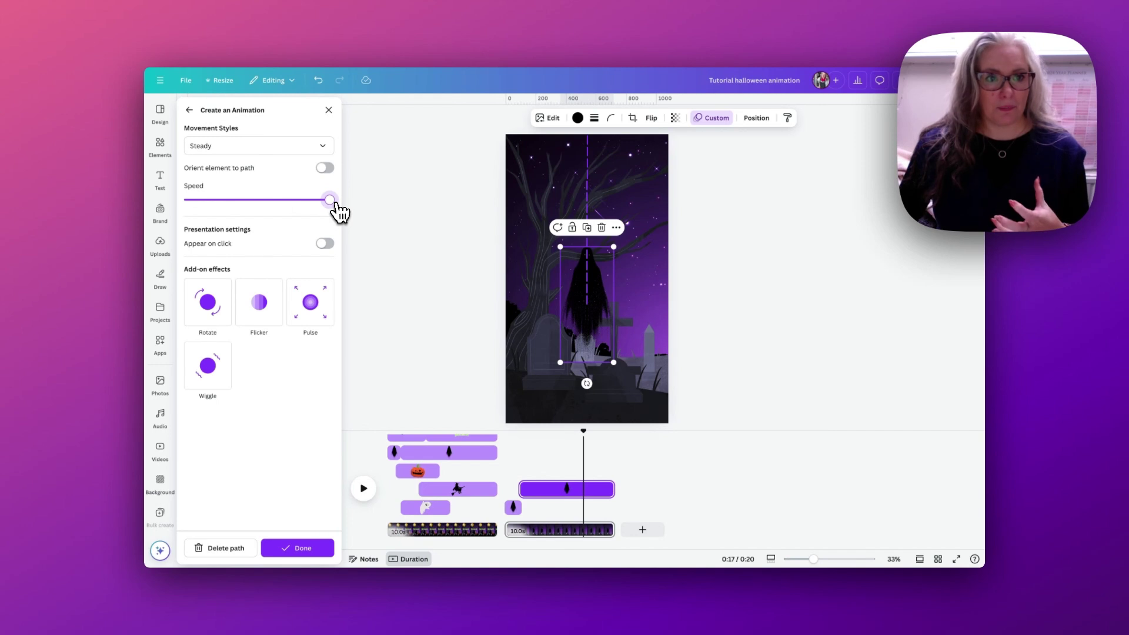
Preview the second page from its start and trim the first ghost clip to end where the rising copy begins
{"action": "left_click", "coordinate": [510, 461]}
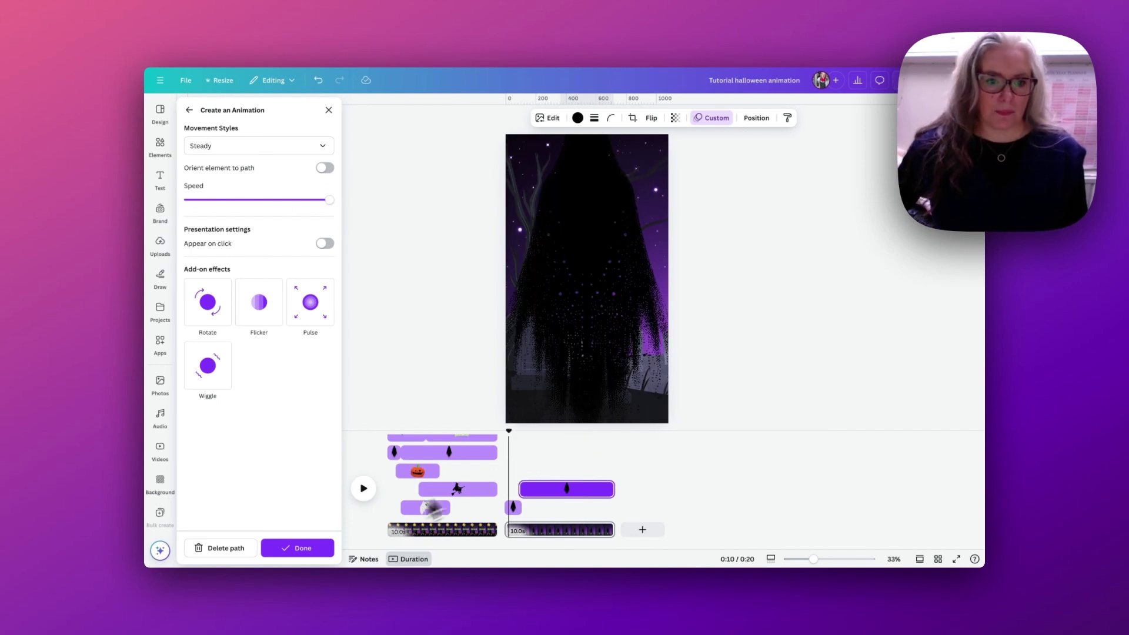
{"action": "left_click", "coordinate": [364, 490]}
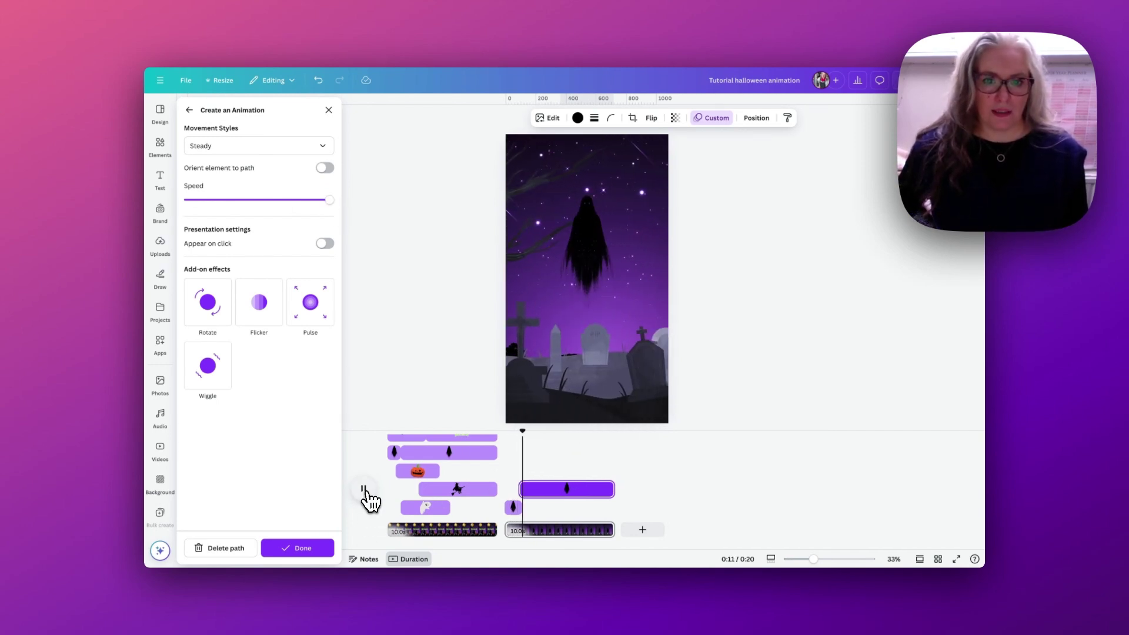
{"action": "left_click", "coordinate": [366, 492]}
{"action": "left_click_drag", "start_coordinate": [521, 508], "coordinate": [353, 508]}
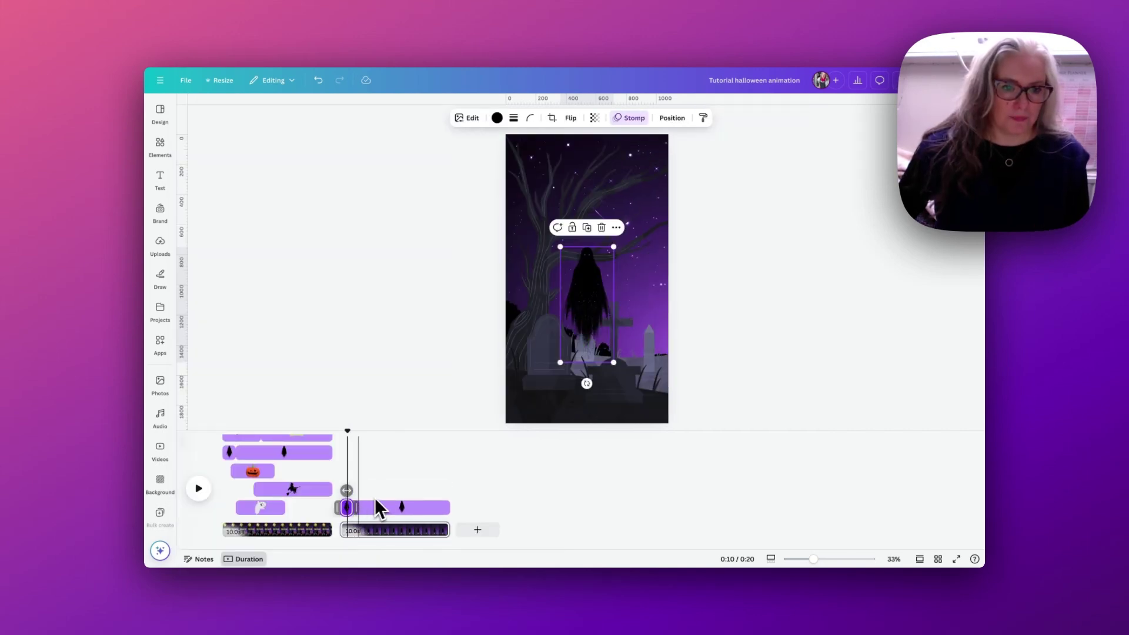
Place the white ghost over the left gravestone and create a custom animation path rising through a loop and off the page's right edge
{"action": "left_click_drag", "start_coordinate": [346, 439], "coordinate": [389, 435]}
{"action": "left_click", "coordinate": [546, 364]}
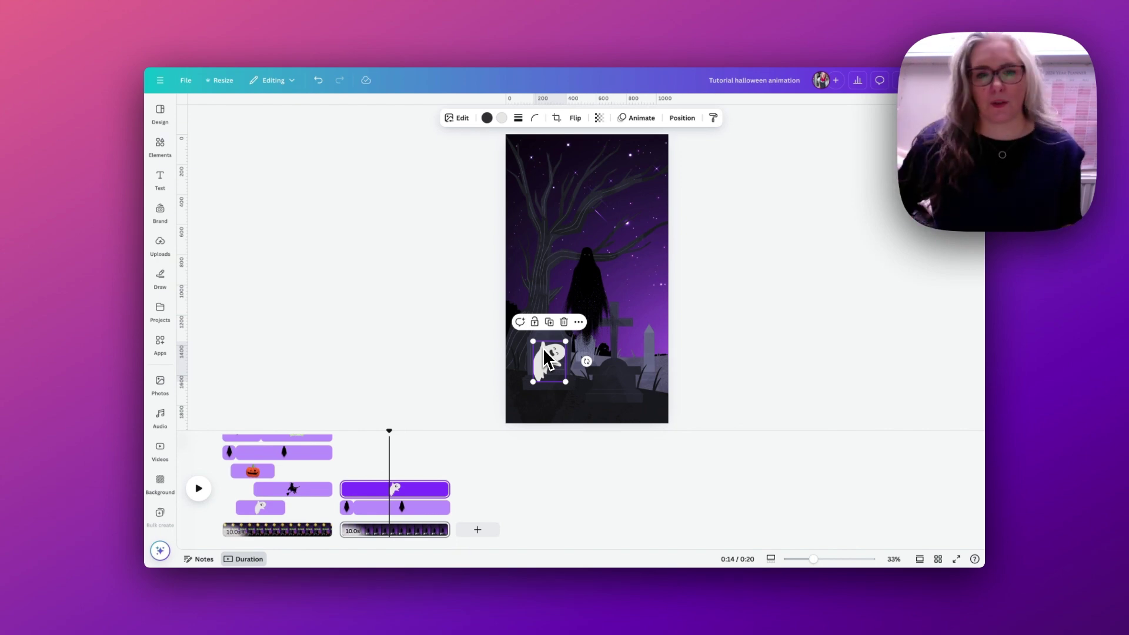
{"action": "left_click", "coordinate": [640, 119]}
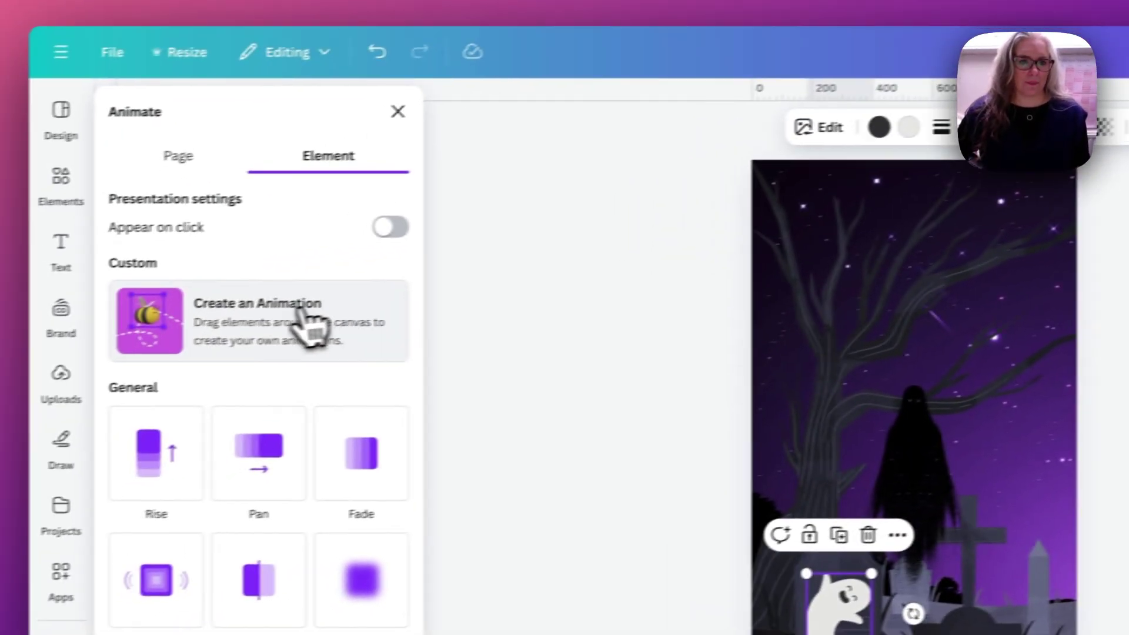
{"action": "left_click", "coordinate": [307, 322]}
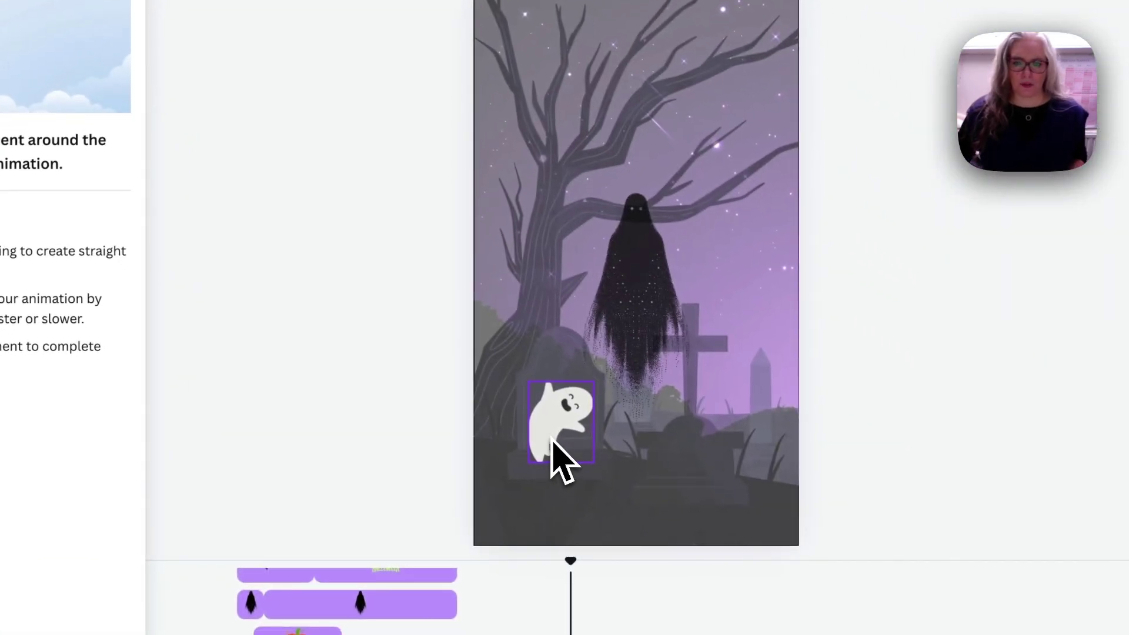
{"action": "mouse_move", "coordinate": [551, 439]}
{"action": "left_mouse_down"}
{"action": "mouse_move", "coordinate": [605, 250]}
{"action": "mouse_move", "coordinate": [671, 256]}
{"action": "mouse_move", "coordinate": [635, 196]}
{"action": "mouse_move", "coordinate": [823, 146]}
{"action": "left_mouse_up"}
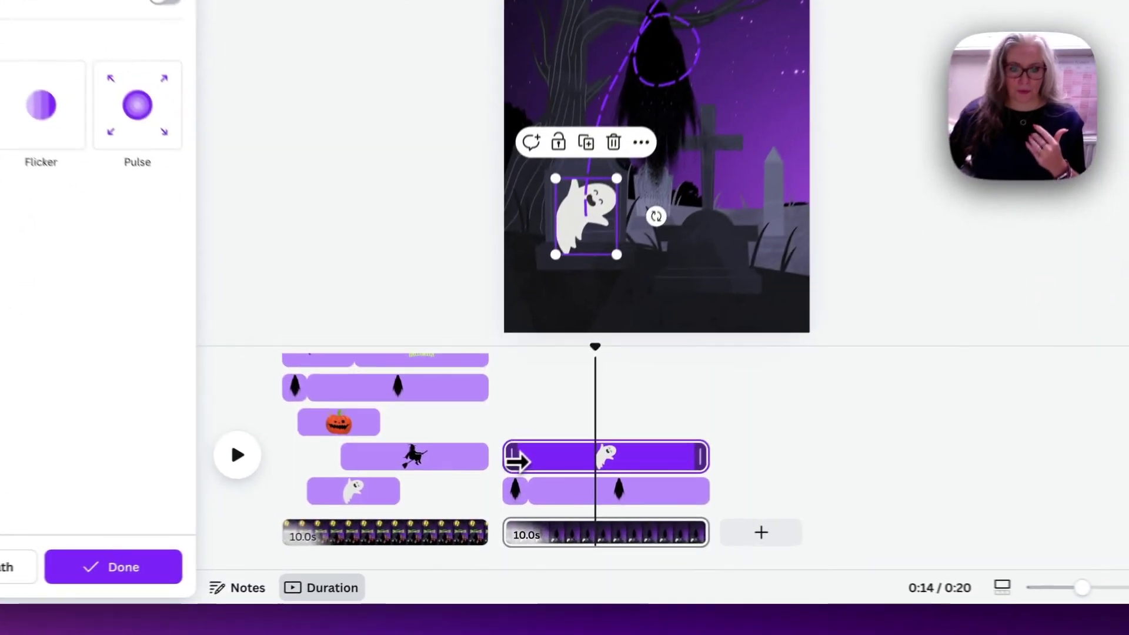
Make the white ghost's animation Steady, oriented to its path and slightly faster, and trim both ends of its clip to about half the page's duration
{"action": "left_click_drag", "start_coordinate": [513, 460], "coordinate": [537, 451]}
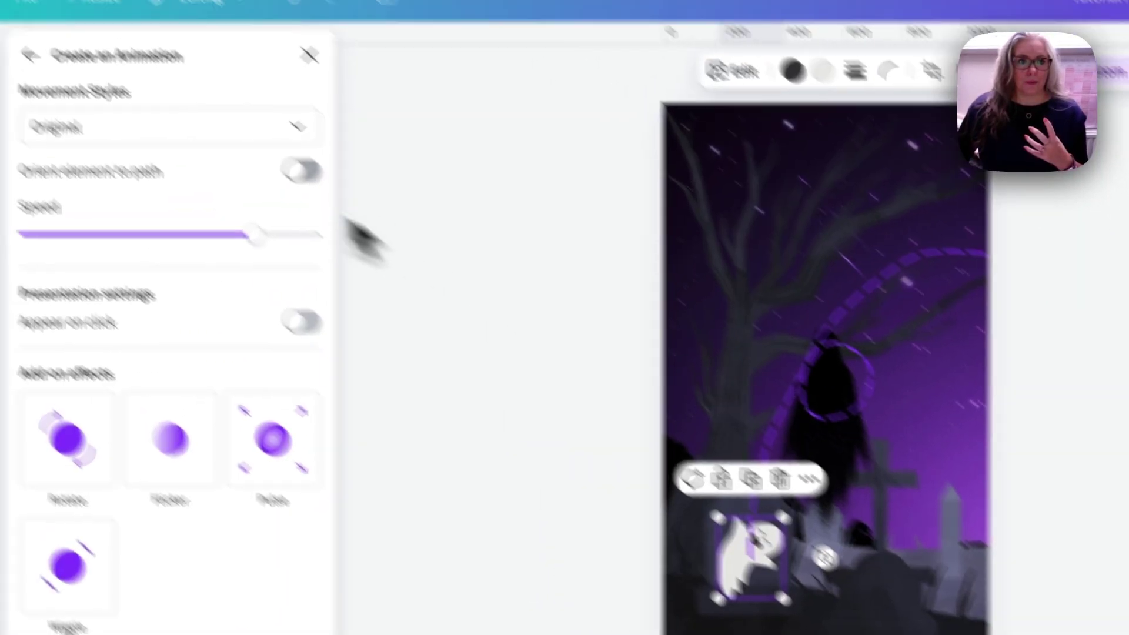
{"action": "left_click", "coordinate": [159, 129]}
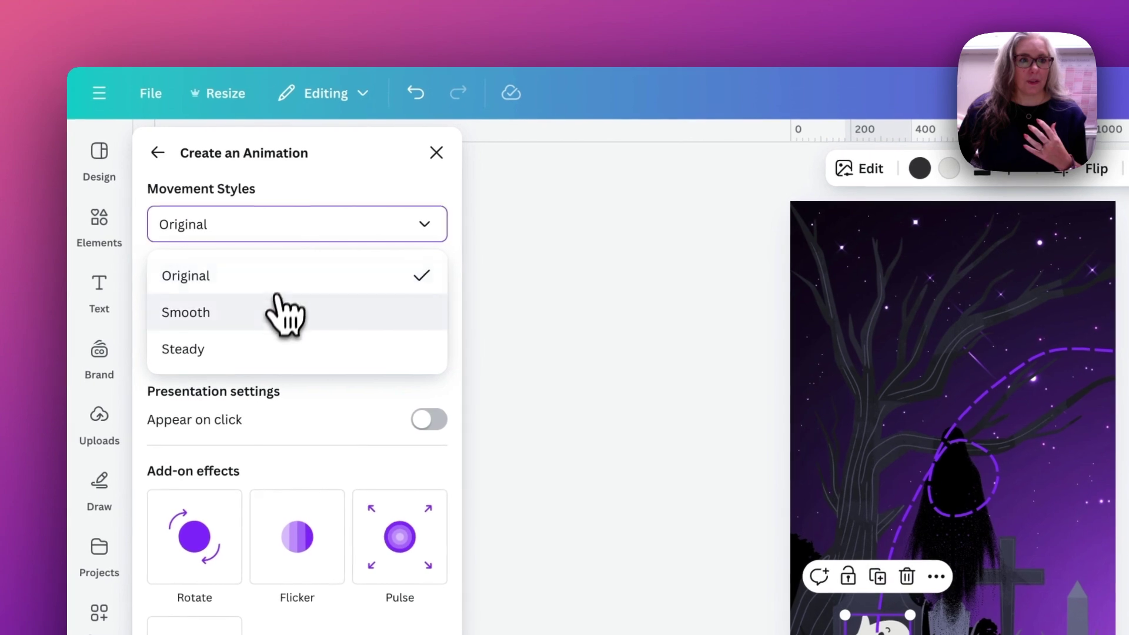
{"action": "left_click", "coordinate": [271, 353]}
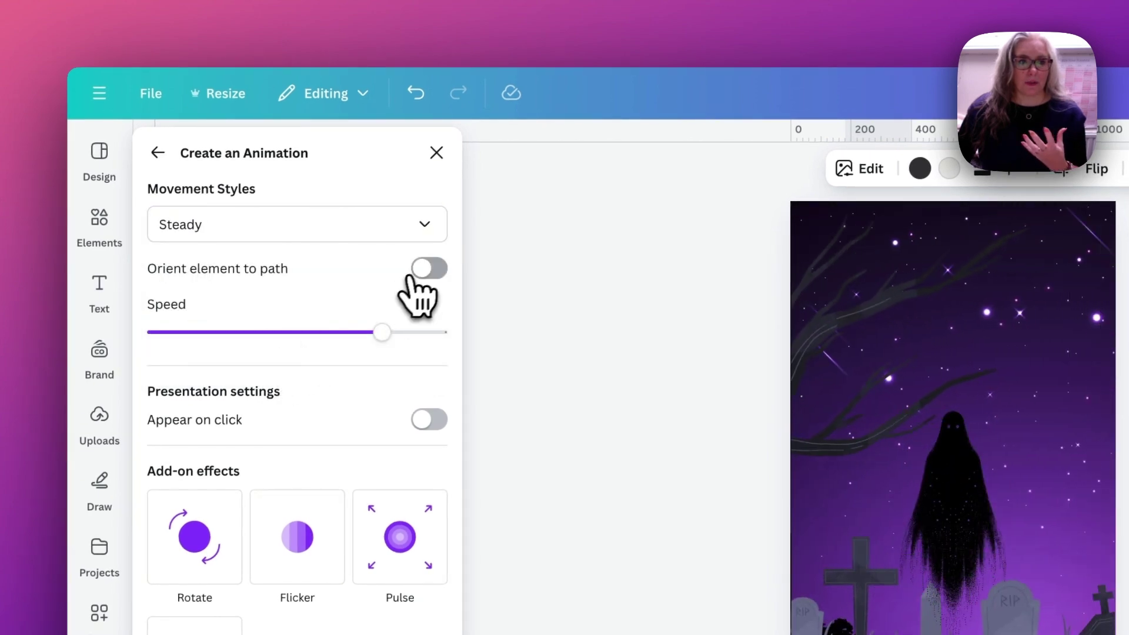
{"action": "left_click", "coordinate": [421, 271]}
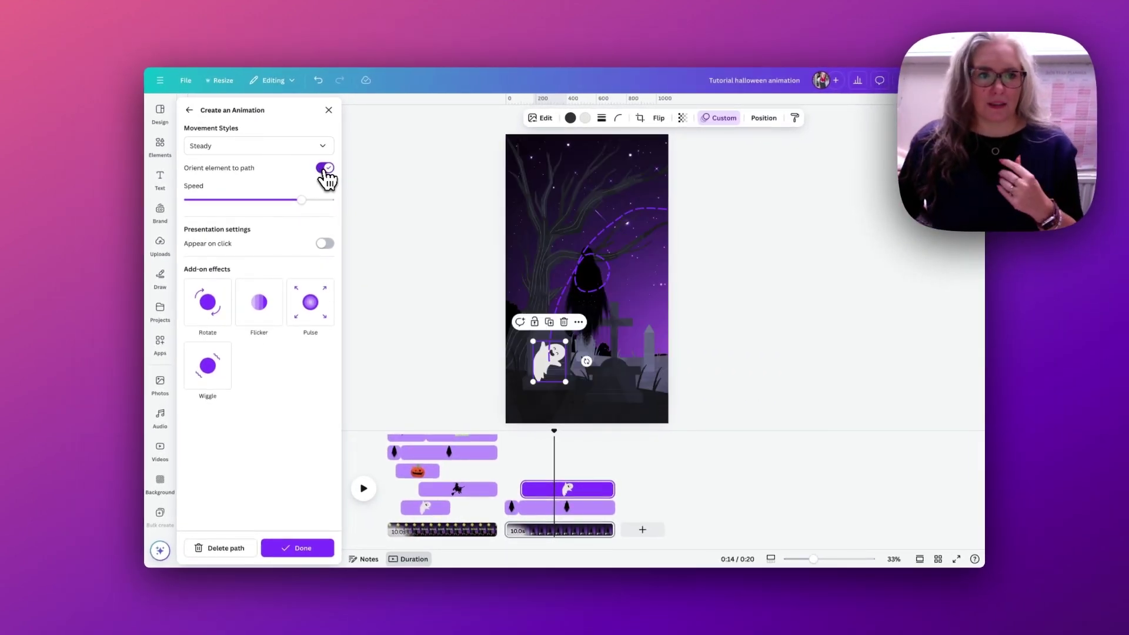
{"action": "mouse_move", "coordinate": [309, 203]}
{"action": "left_mouse_down"}
{"action": "mouse_move", "coordinate": [333, 203]}
{"action": "mouse_move", "coordinate": [297, 201]}
{"action": "mouse_move", "coordinate": [322, 201]}
{"action": "mouse_move", "coordinate": [310, 202]}
{"action": "left_mouse_up"}
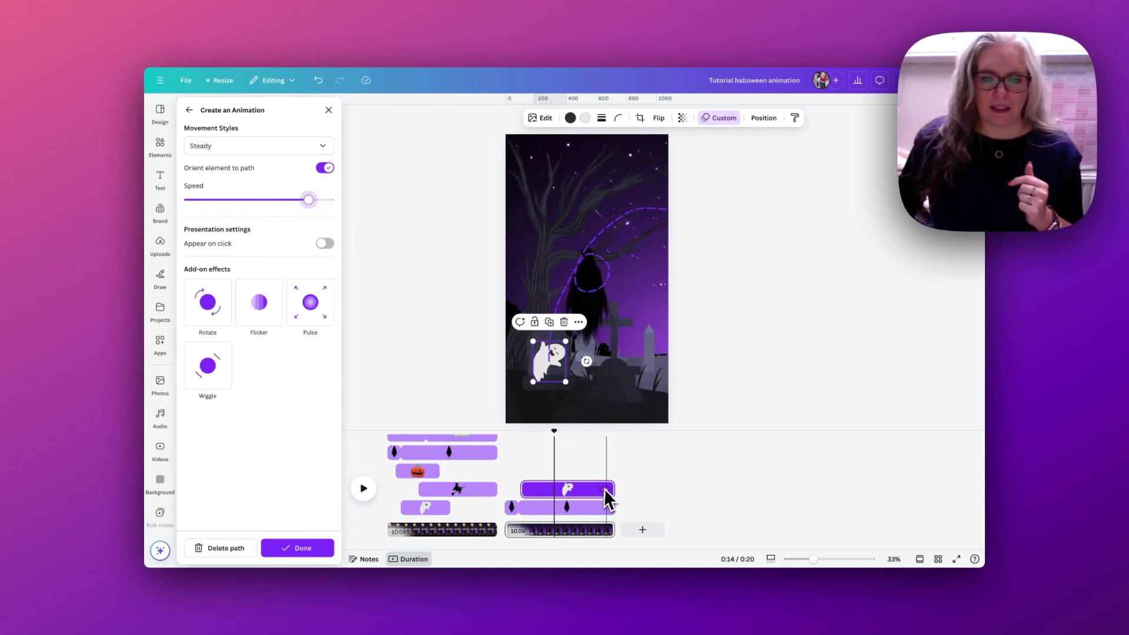
{"action": "left_click_drag", "start_coordinate": [609, 488], "coordinate": [575, 489]}
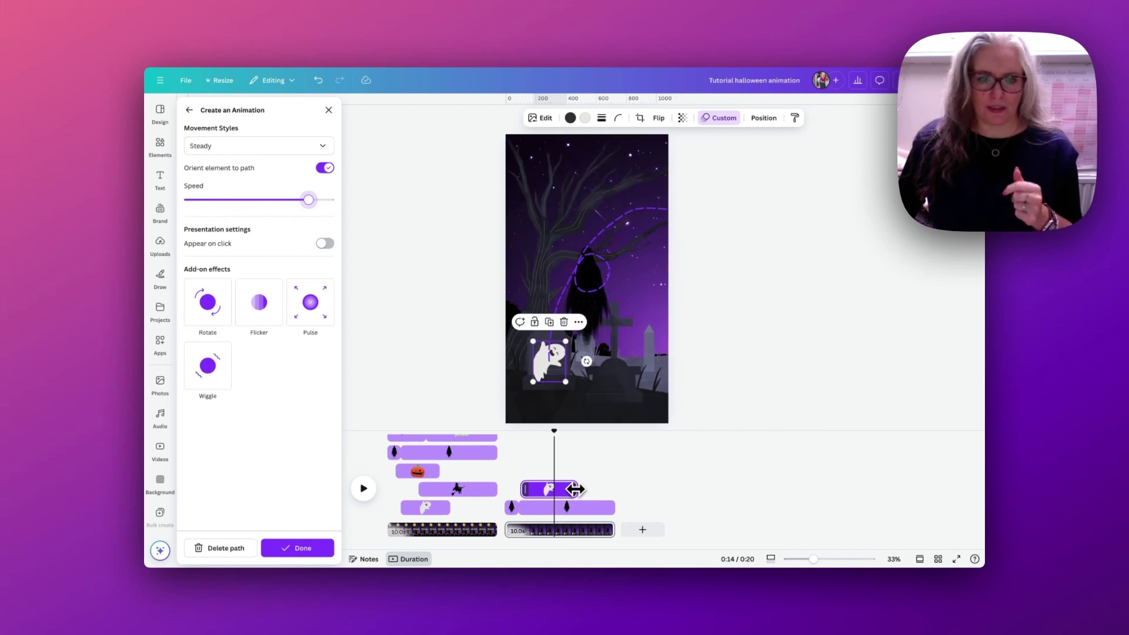
{"action": "left_click", "coordinate": [470, 354]}
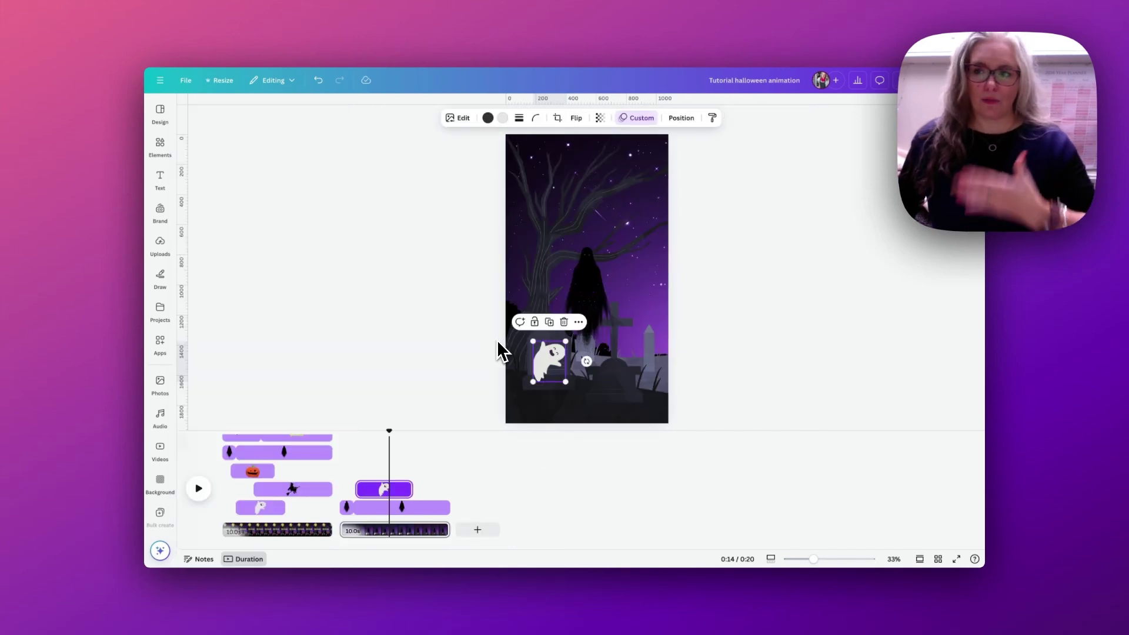
Move the white ghost's layer between the graveyard and night sky layers, and scrub slightly forward on the timeline
{"action": "left_click", "coordinate": [686, 123]}
{"action": "left_click_drag", "start_coordinate": [272, 195], "coordinate": [270, 285]}
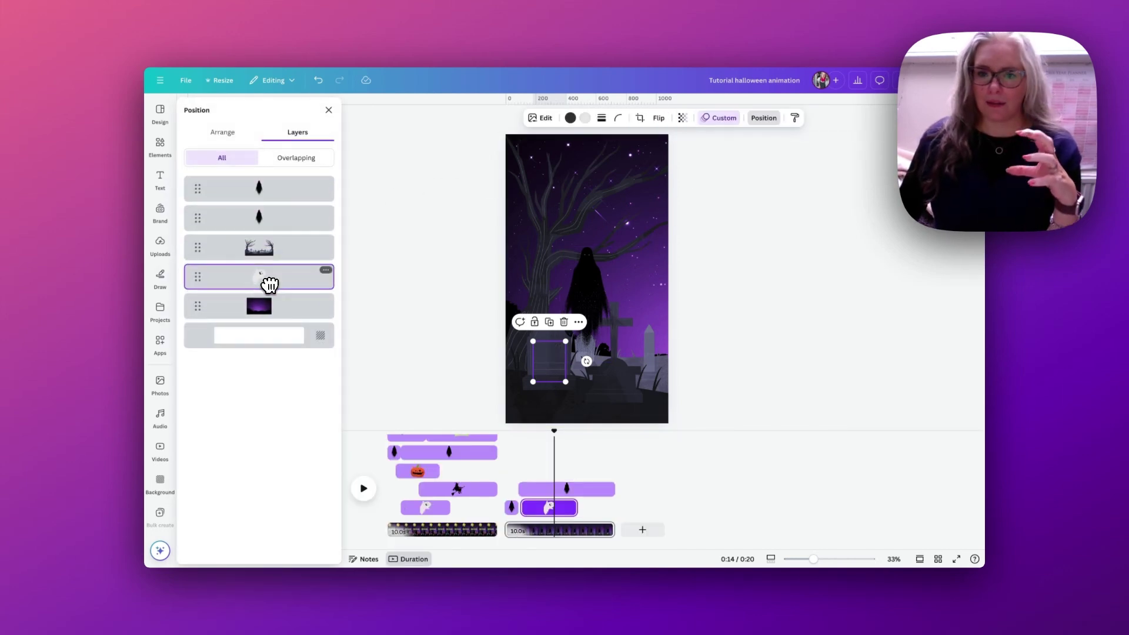
{"action": "key", "text": "Escape"}
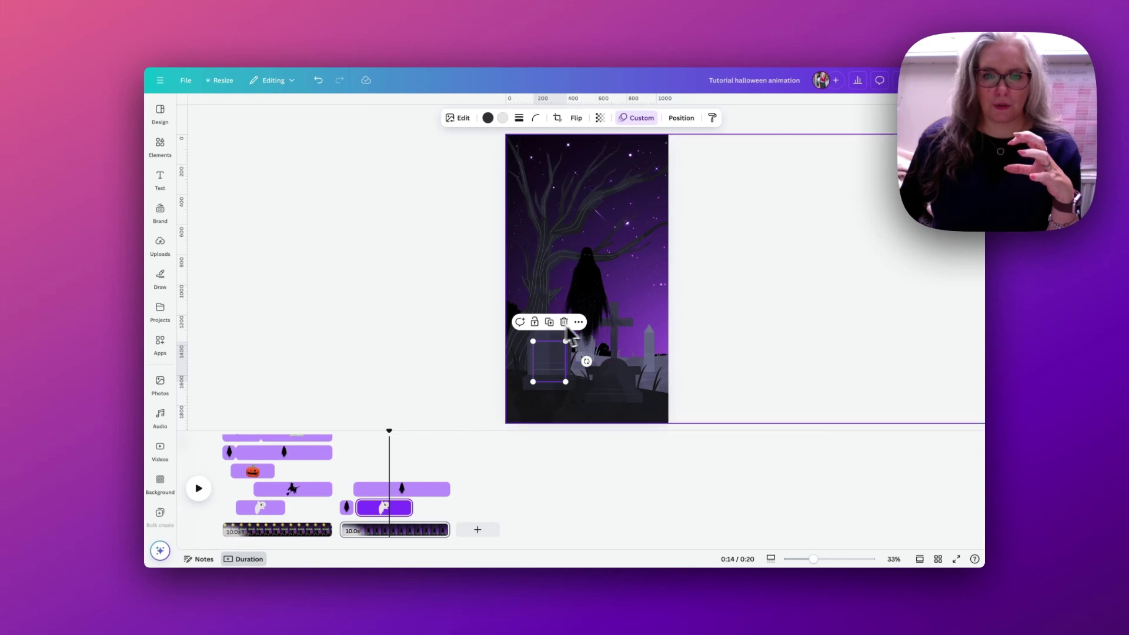
{"action": "left_click", "coordinate": [477, 368]}
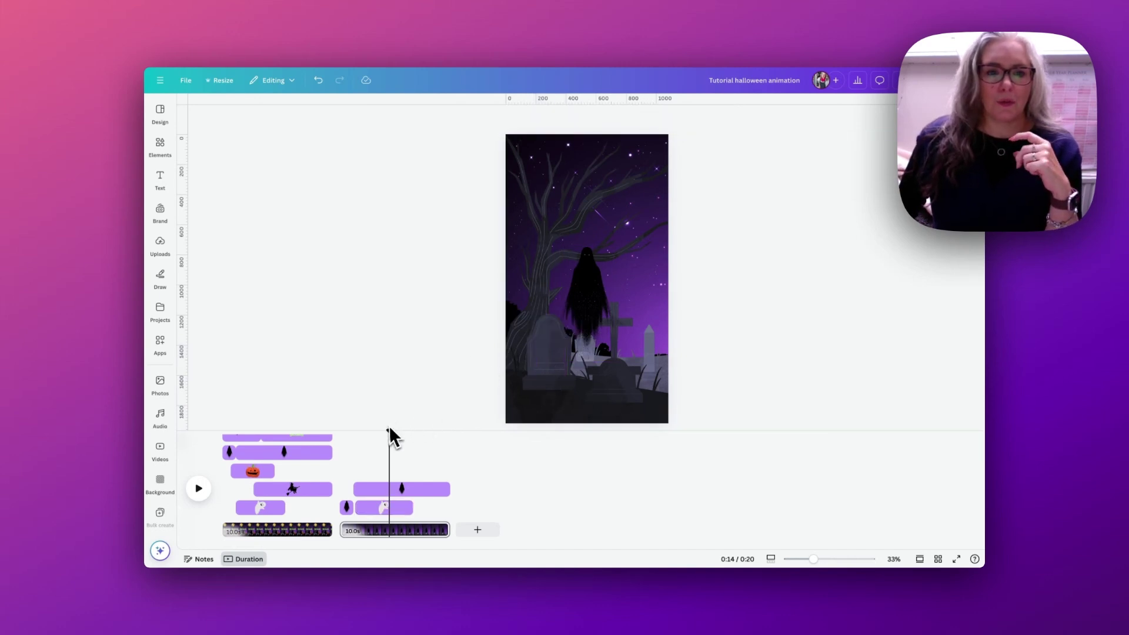
{"action": "mouse_move", "coordinate": [388, 429]}
{"action": "left_mouse_down"}
{"action": "mouse_move", "coordinate": [347, 429]}
{"action": "mouse_move", "coordinate": [401, 429]}
{"action": "left_mouse_up"}
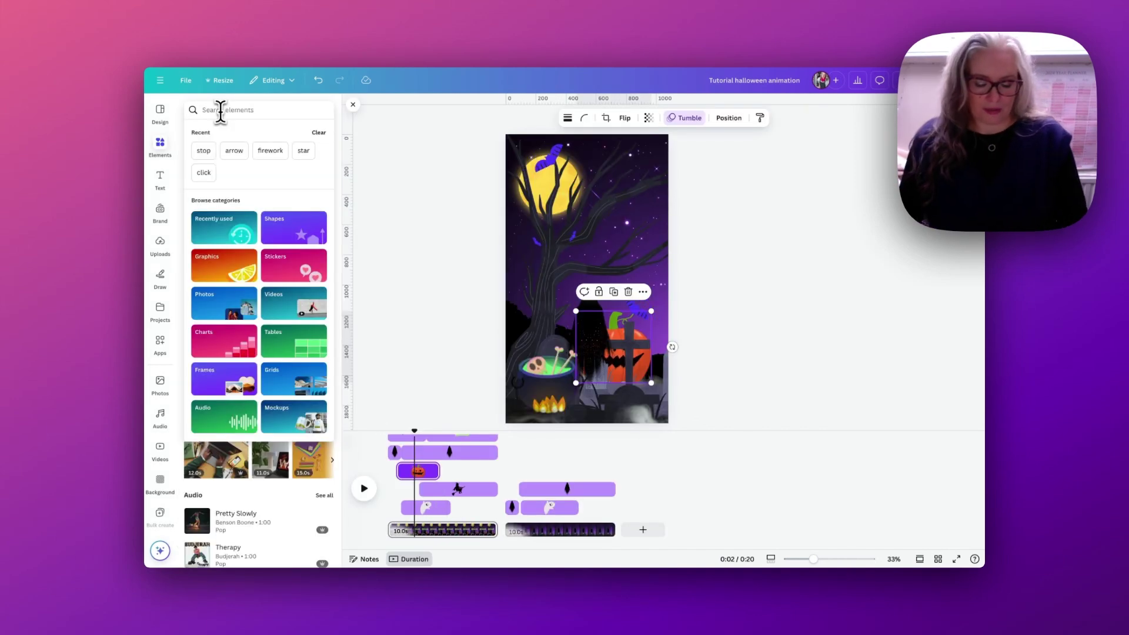
Search the elements library for "scary pumpkin" graphics and filter the results to animated ones
{"action": "type", "text": "scary"}
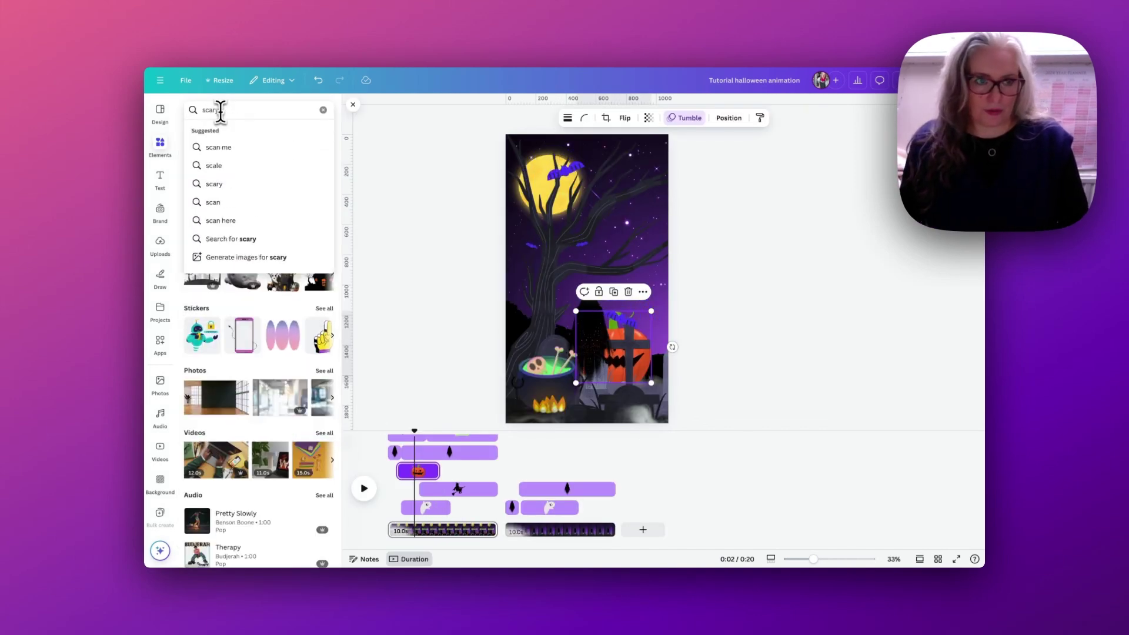
{"action": "type", "text": " pump"}
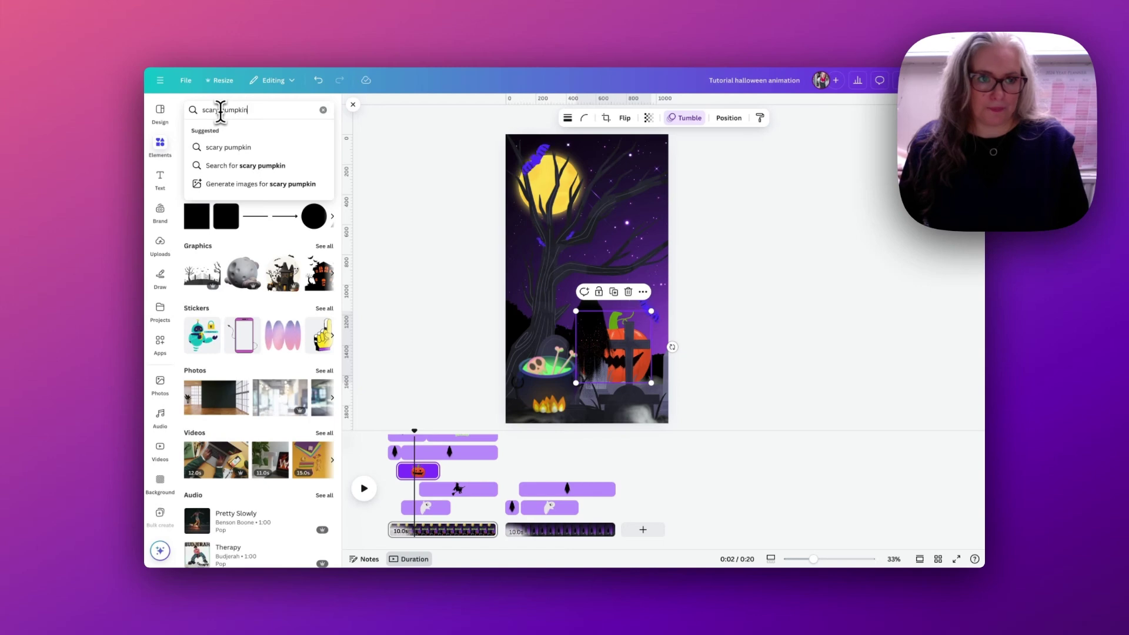
{"action": "type", "text": "kin"}
{"action": "key", "text": "Return"}
{"action": "left_click", "coordinate": [330, 180]}
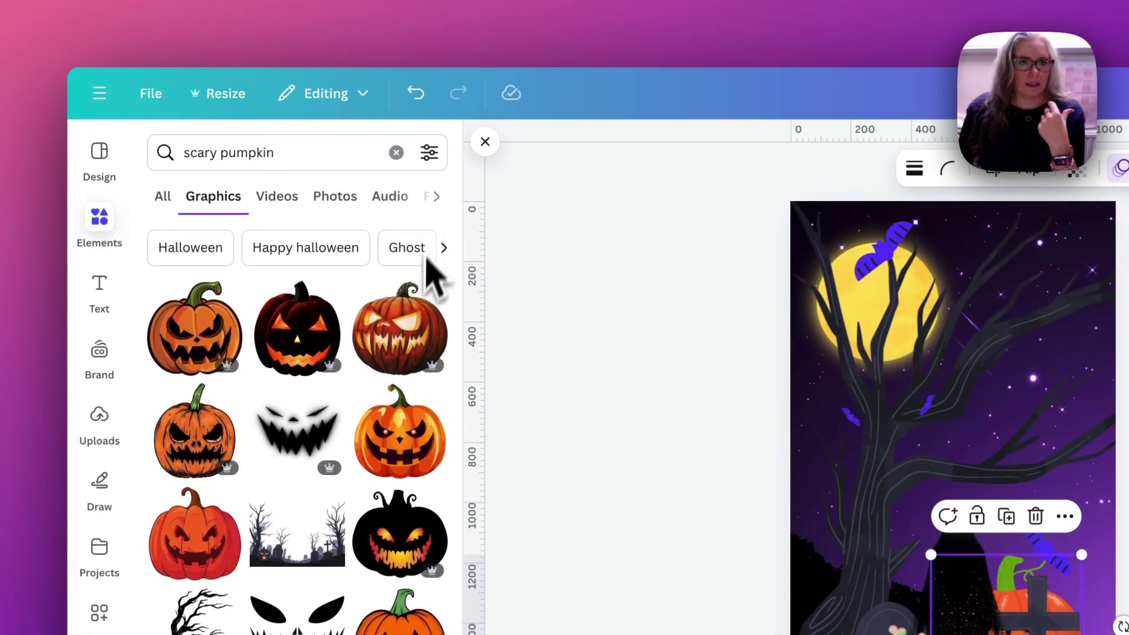
{"action": "left_click", "coordinate": [430, 152]}
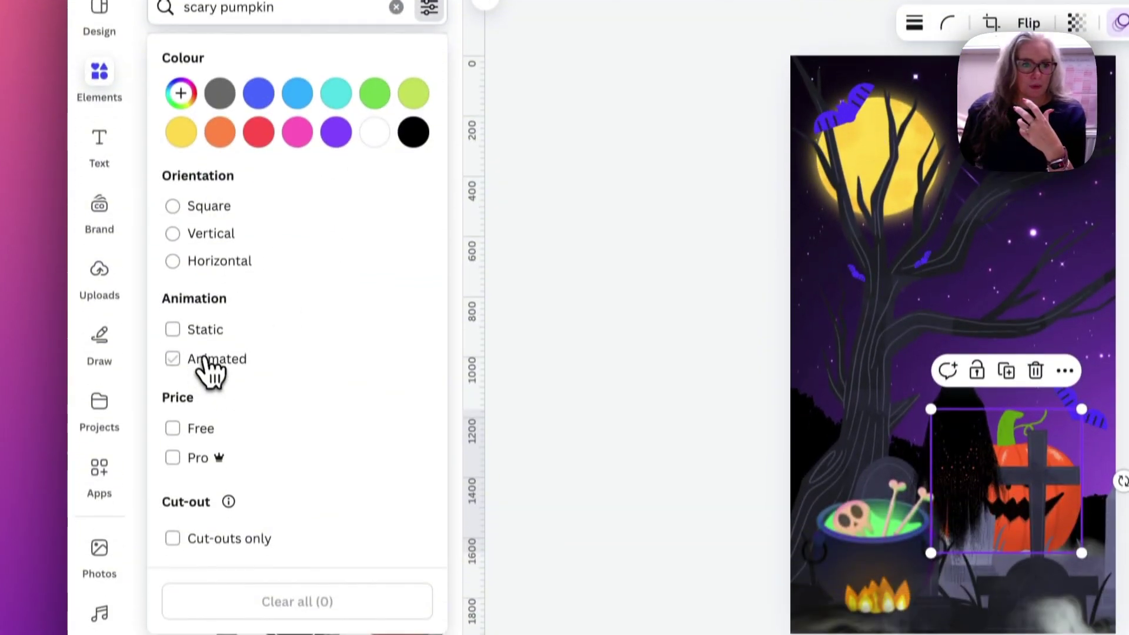
{"action": "left_click", "coordinate": [212, 491]}
{"action": "left_click", "coordinate": [458, 453]}
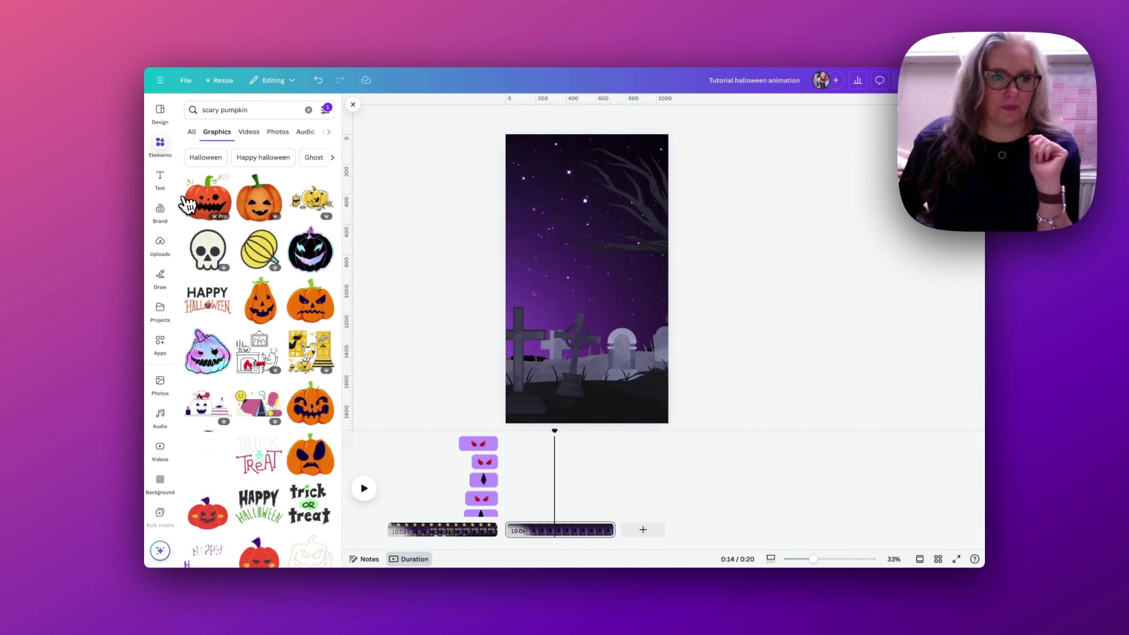
Add the animated orange pumpkin with the jagged grin to the second page, shrink it and place it over the cross gravestone
{"action": "left_click", "coordinate": [193, 207]}
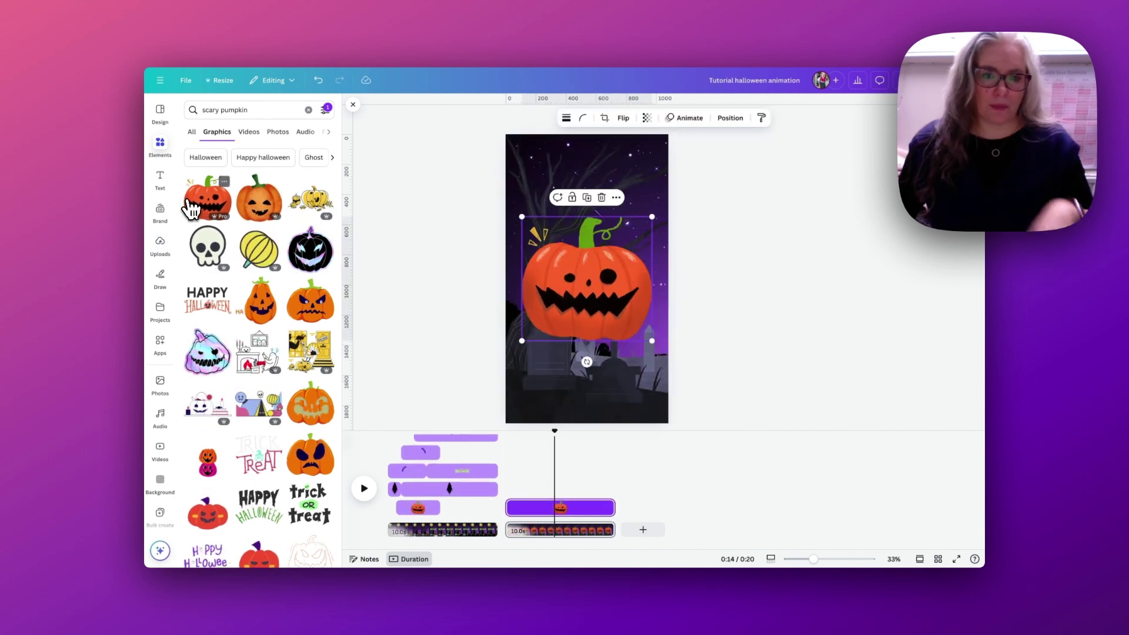
{"action": "left_click_drag", "start_coordinate": [522, 217], "coordinate": [575, 268]}
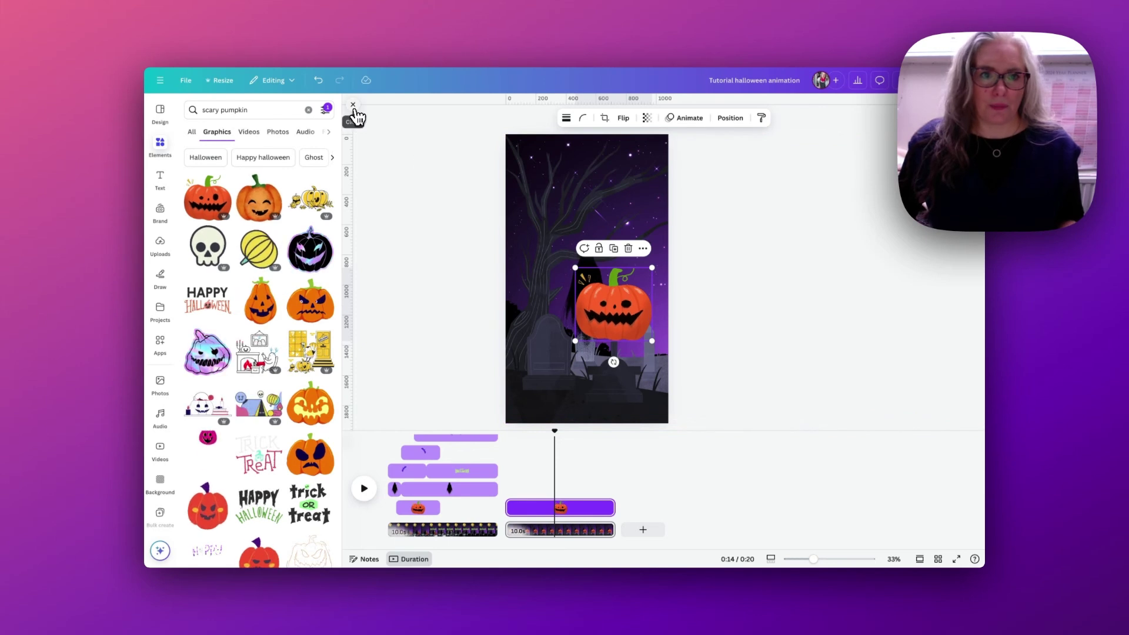
{"action": "left_click", "coordinate": [353, 106]}
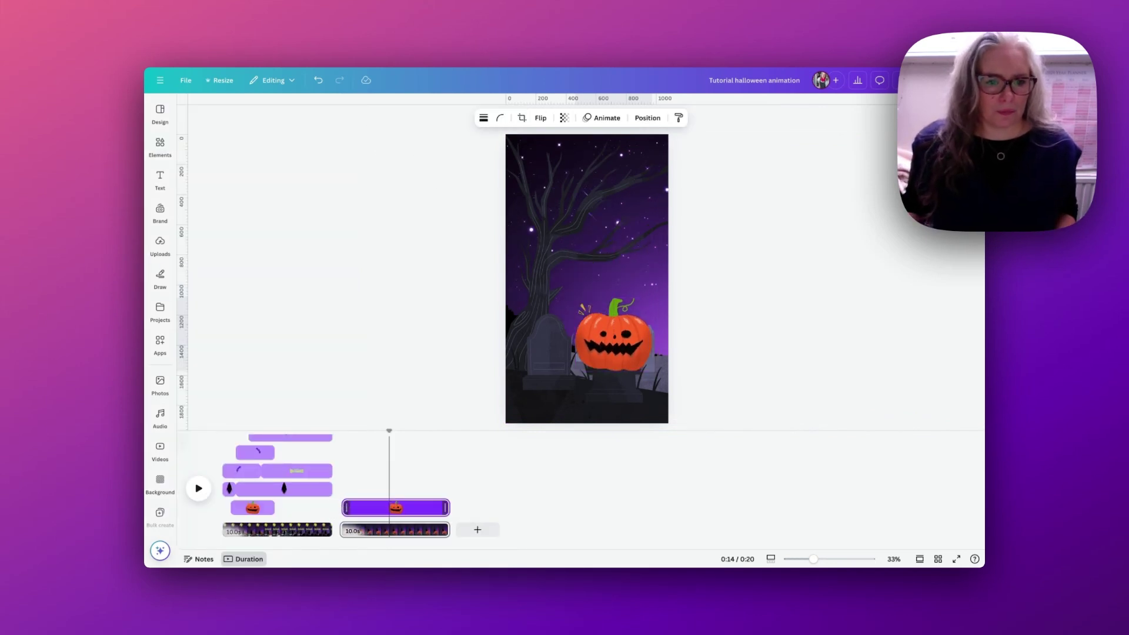
Trim the pumpkin's clip to start slightly after the page begins and end just past the page's midpoint
{"action": "left_click_drag", "start_coordinate": [345, 508], "coordinate": [348, 508]}
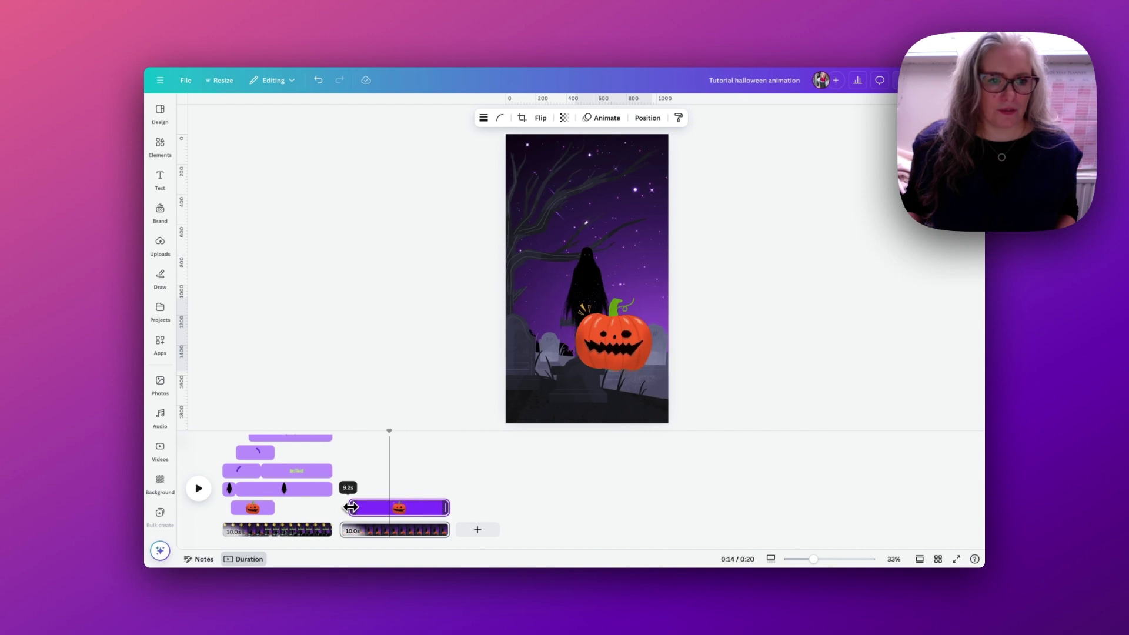
{"action": "left_click_drag", "start_coordinate": [351, 507], "coordinate": [352, 508]}
{"action": "left_click_drag", "start_coordinate": [445, 508], "coordinate": [401, 511]}
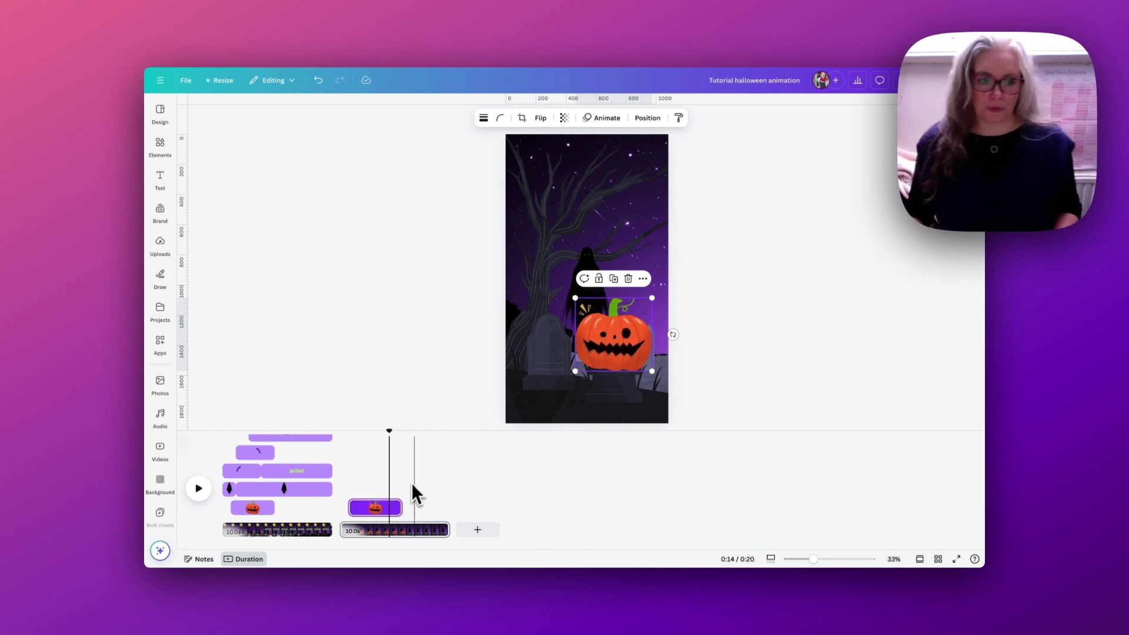
Apply the Tumble animation to the pumpkin and add the Wiggle effect at a reduced intensity
{"action": "left_click", "coordinate": [607, 119]}
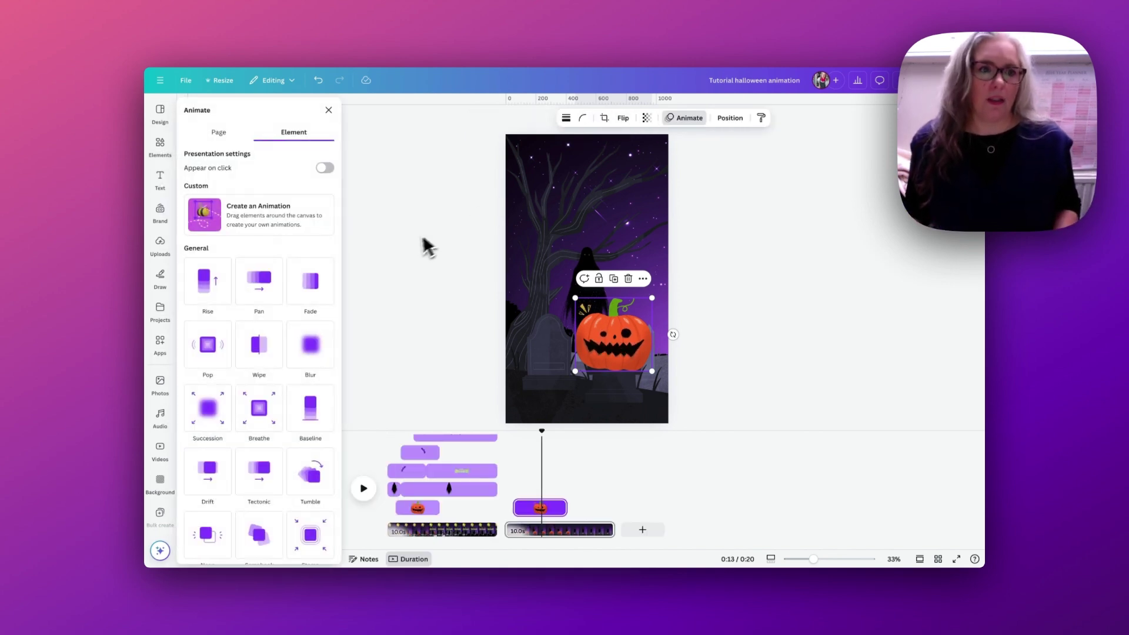
{"action": "scroll", "coordinate": [290, 324], "scroll_direction": "down", "scroll_amount": 3}
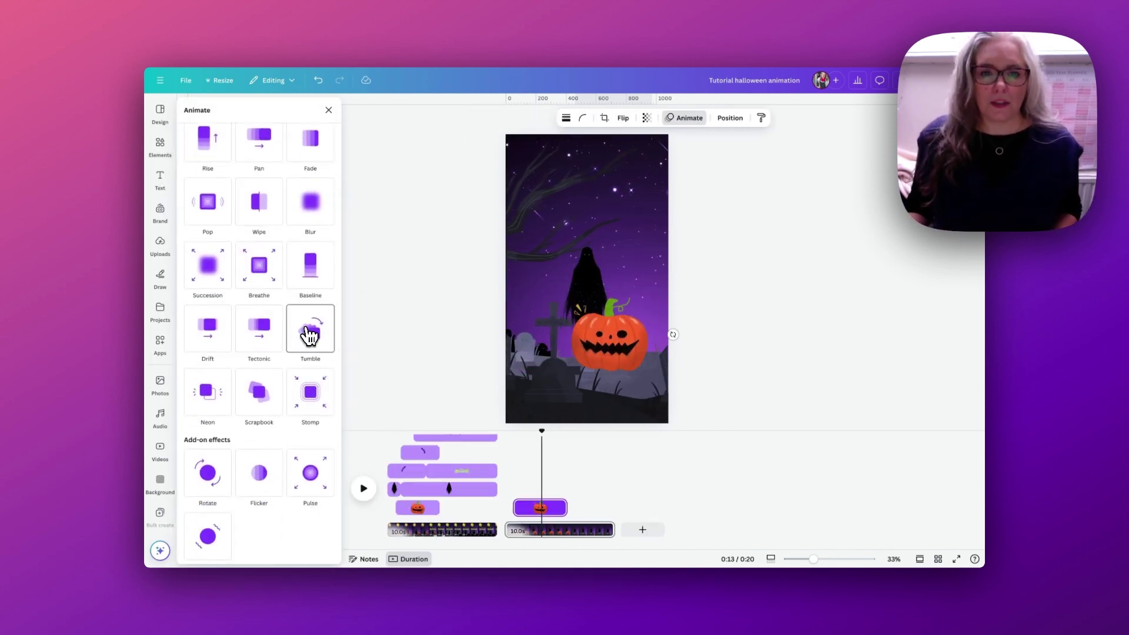
{"action": "left_click", "coordinate": [309, 332]}
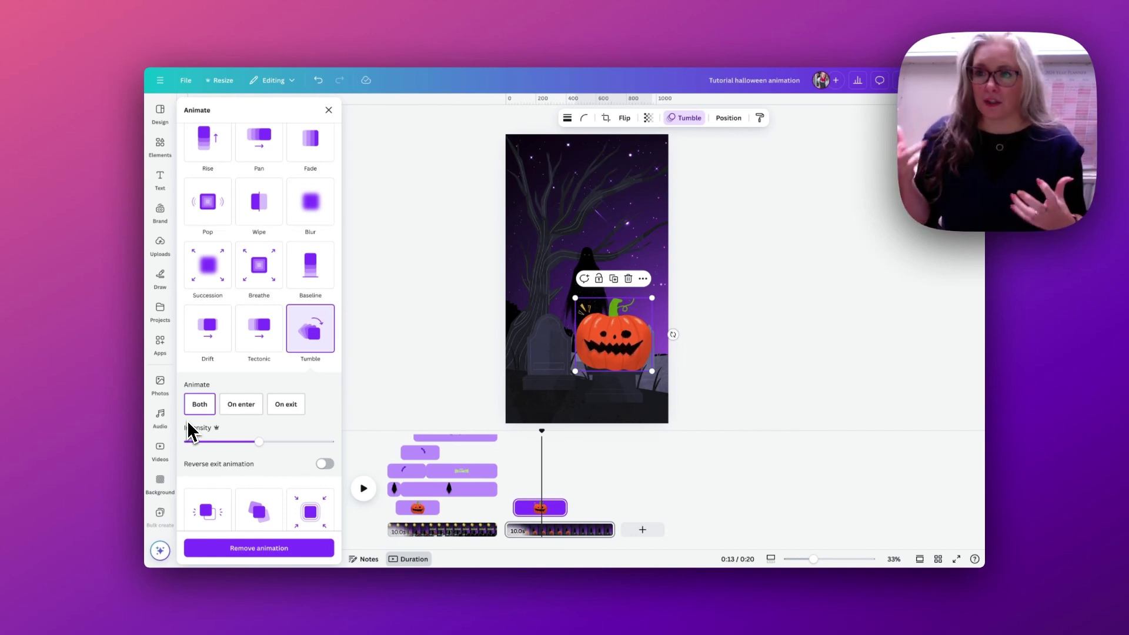
{"action": "scroll", "coordinate": [247, 448], "scroll_direction": "down", "scroll_amount": 5}
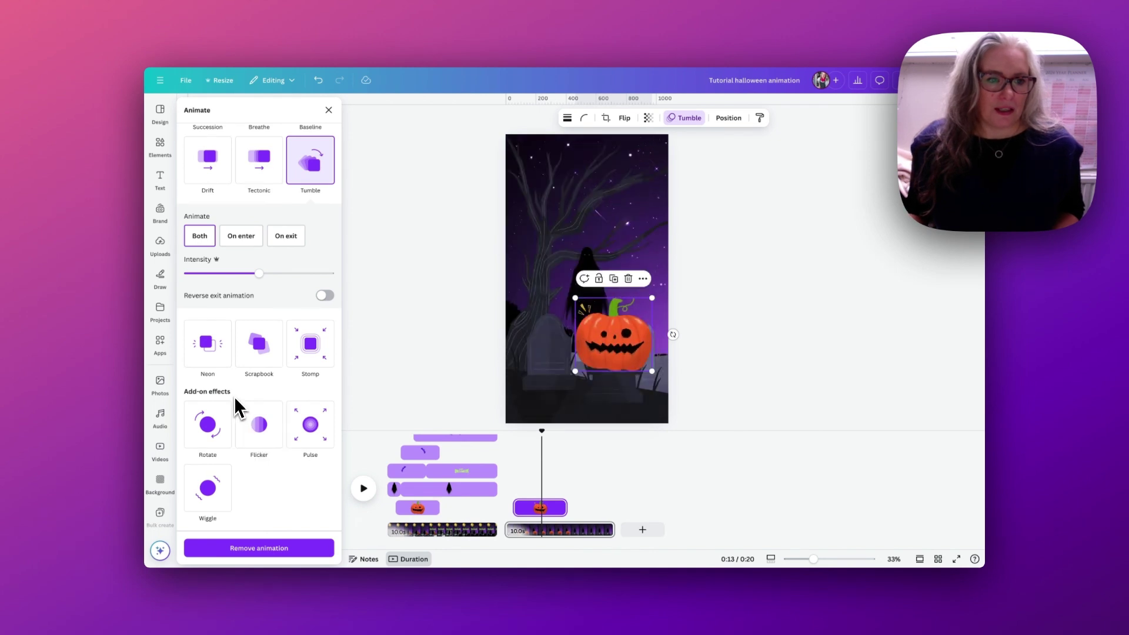
{"action": "left_click", "coordinate": [217, 497]}
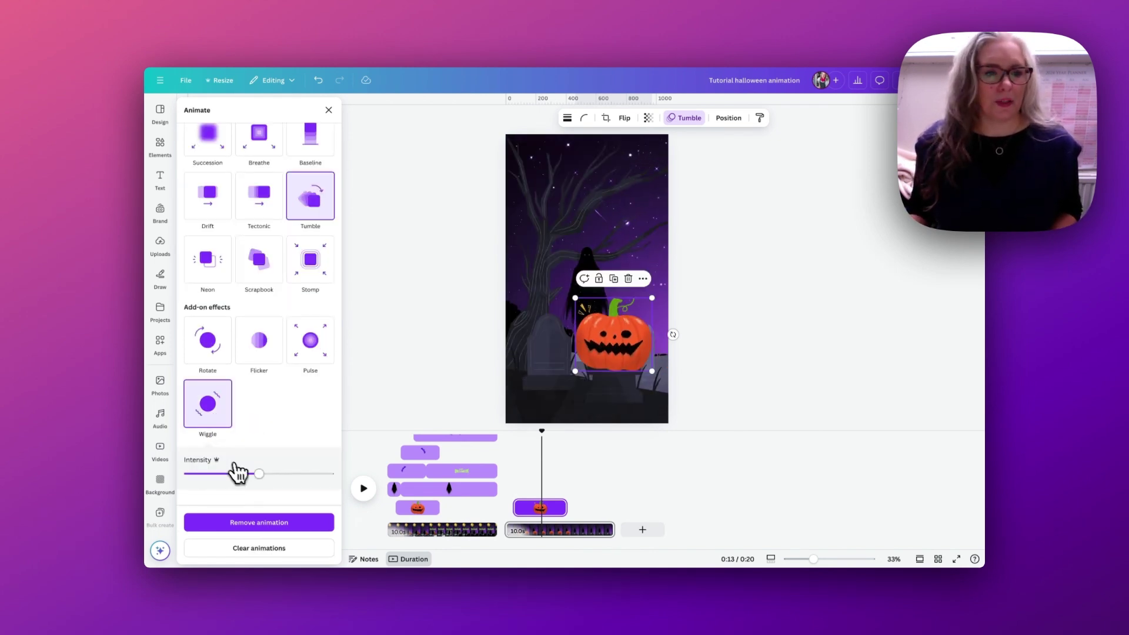
{"action": "left_click_drag", "start_coordinate": [254, 478], "coordinate": [221, 478]}
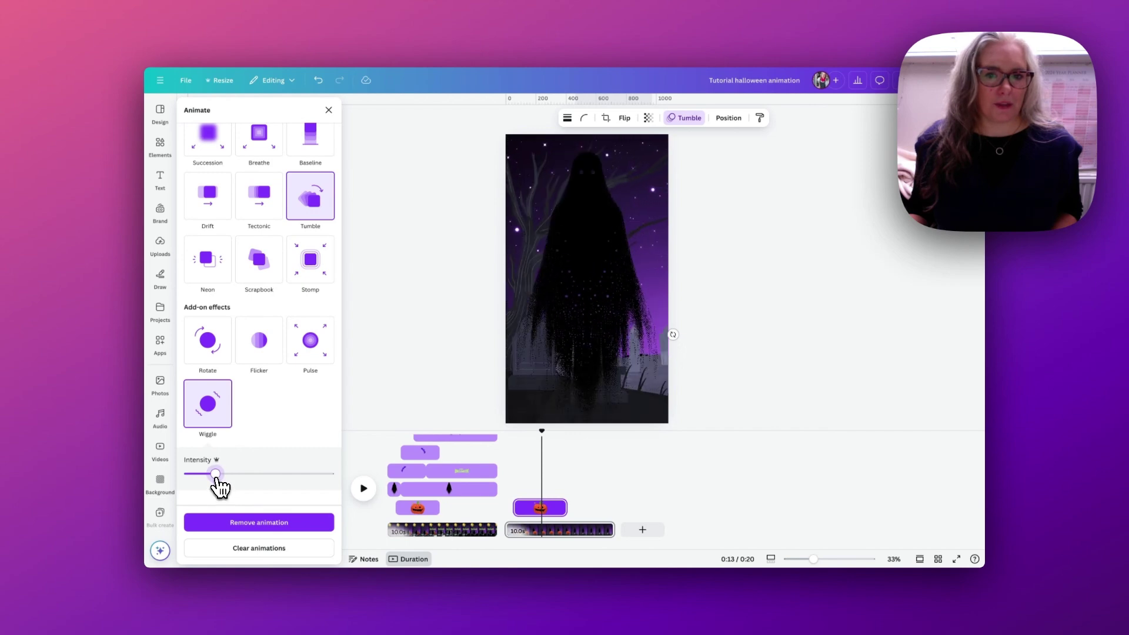
Move the pumpkin's layer between the graveyard and white ghost layers
{"action": "left_click", "coordinate": [626, 306]}
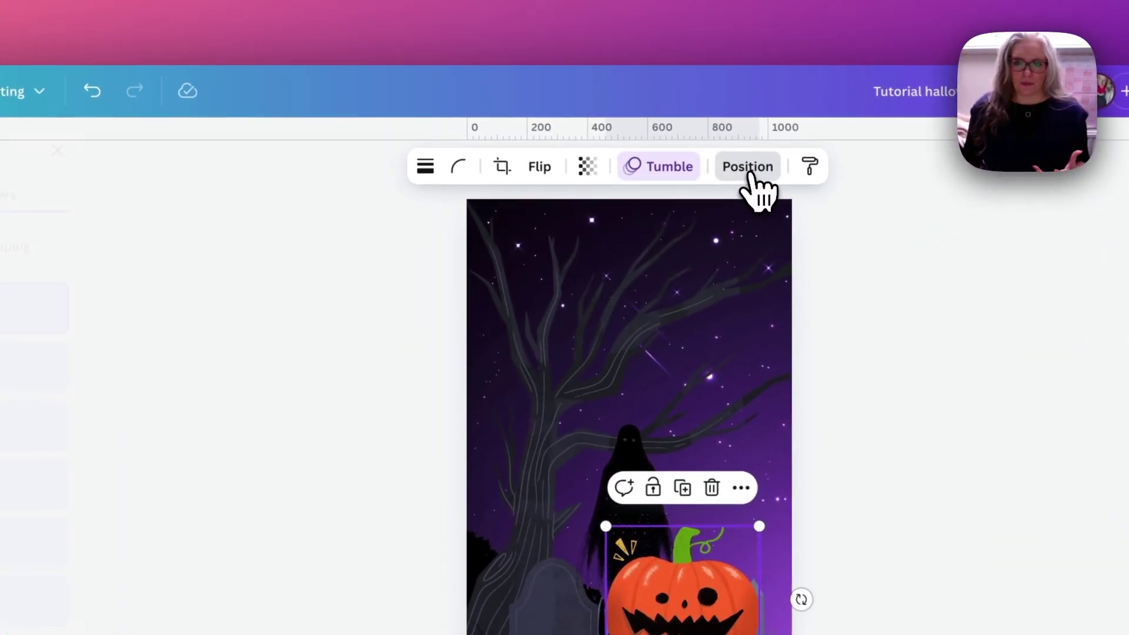
{"action": "left_click", "coordinate": [723, 147]}
{"action": "left_click_drag", "start_coordinate": [303, 224], "coordinate": [301, 418]}
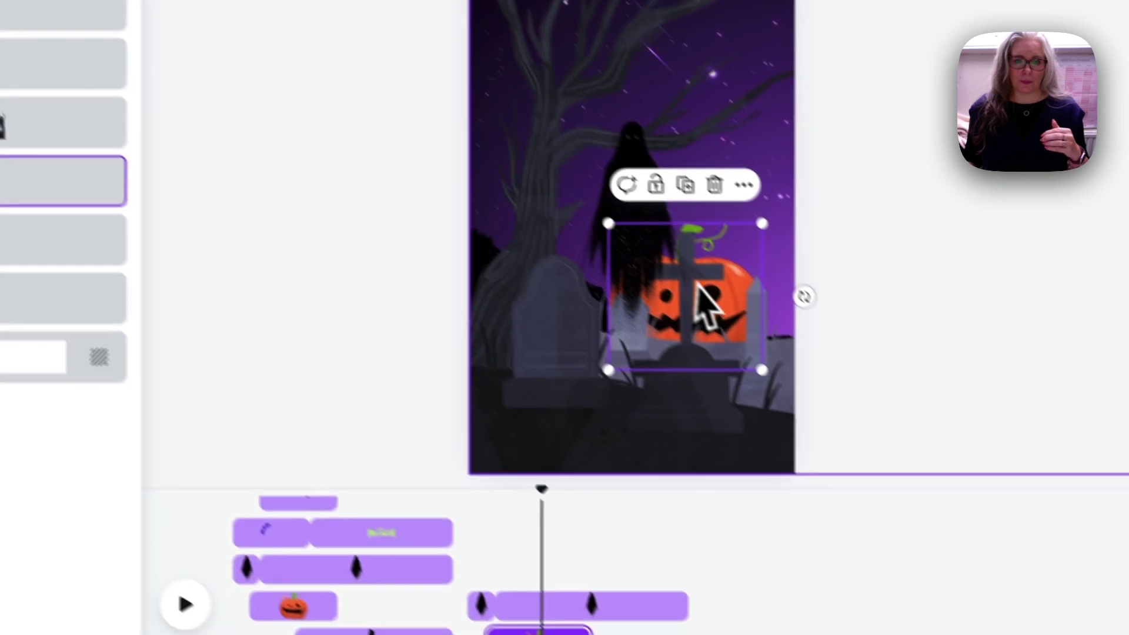
Adjust the pumpkin's position behind the cross gravestone and preview the second page from its start
{"action": "left_click_drag", "start_coordinate": [739, 302], "coordinate": [738, 263]}
{"action": "left_click_drag", "start_coordinate": [697, 229], "coordinate": [693, 231]}
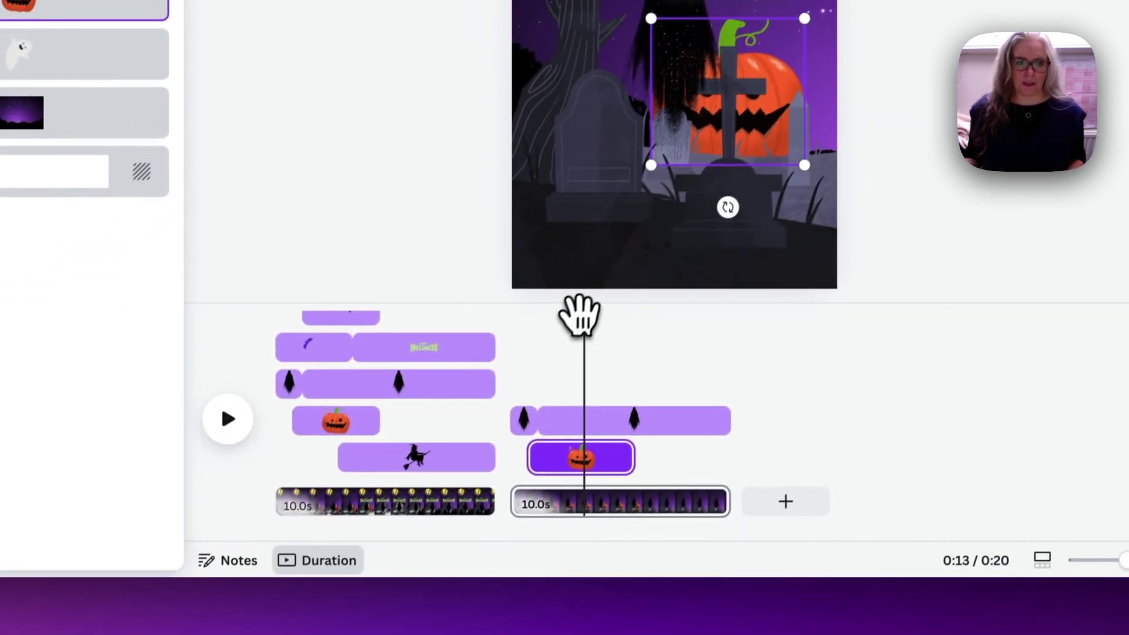
{"action": "left_click_drag", "start_coordinate": [500, 457], "coordinate": [428, 457]}
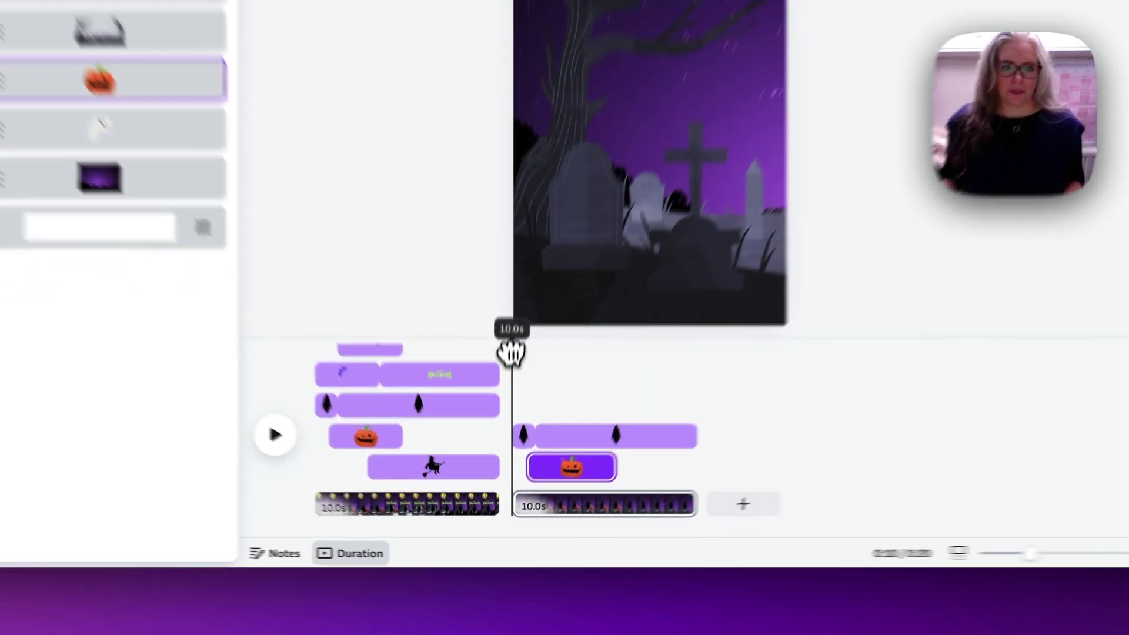
{"action": "left_click", "coordinate": [275, 435]}
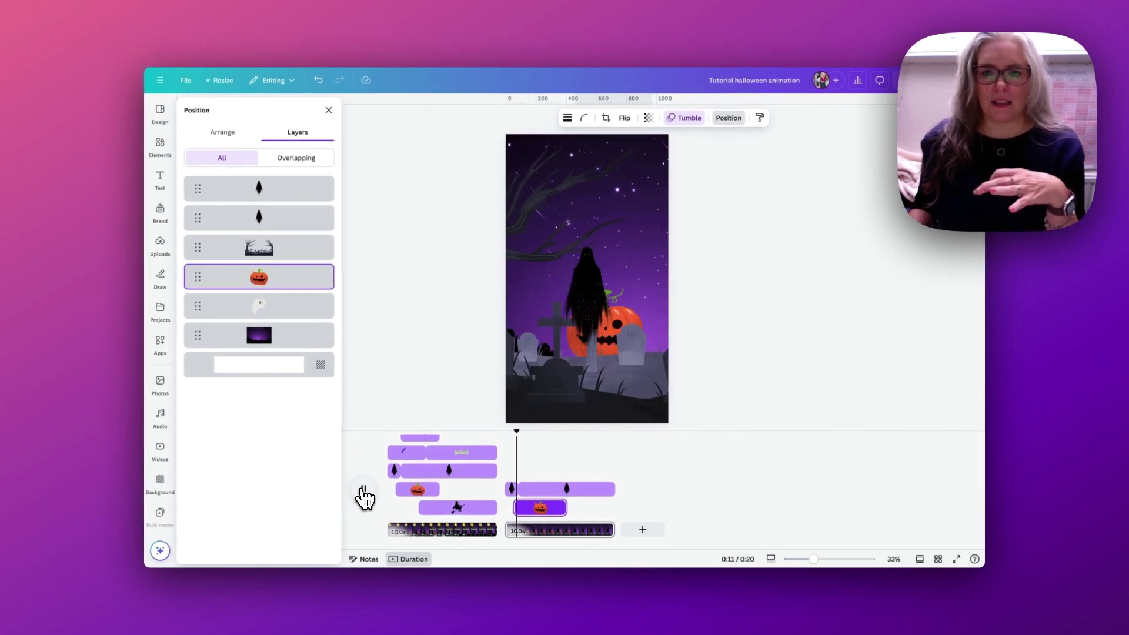
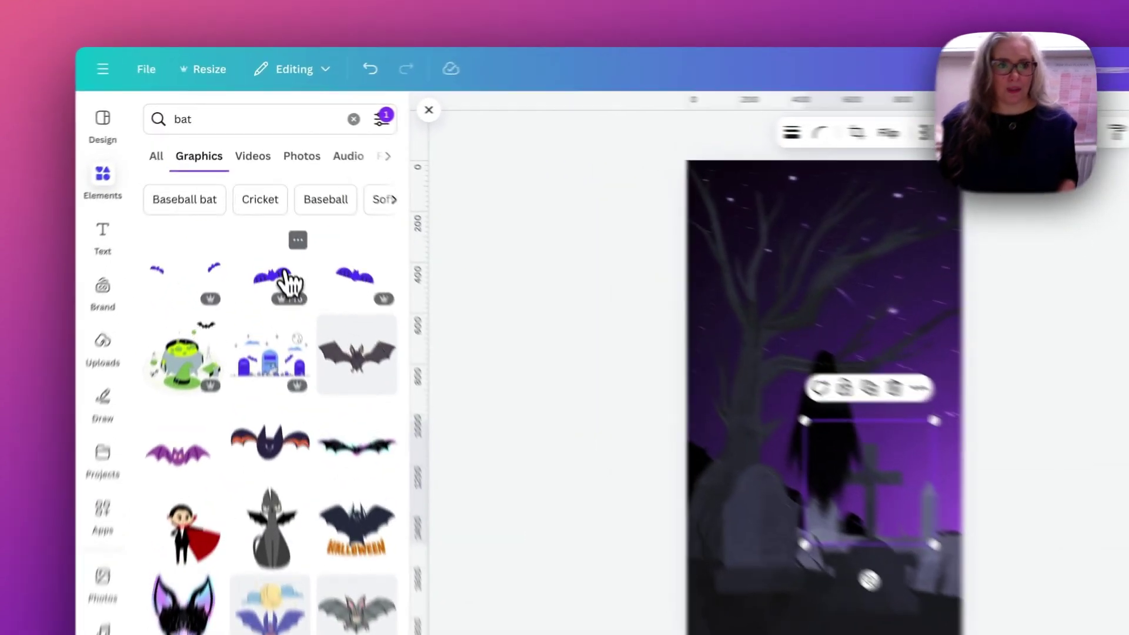
Add two large flapping purple bats and a pair of small bats, shrink them and spread them over the tree and night sky
{"action": "left_click", "coordinate": [273, 201]}
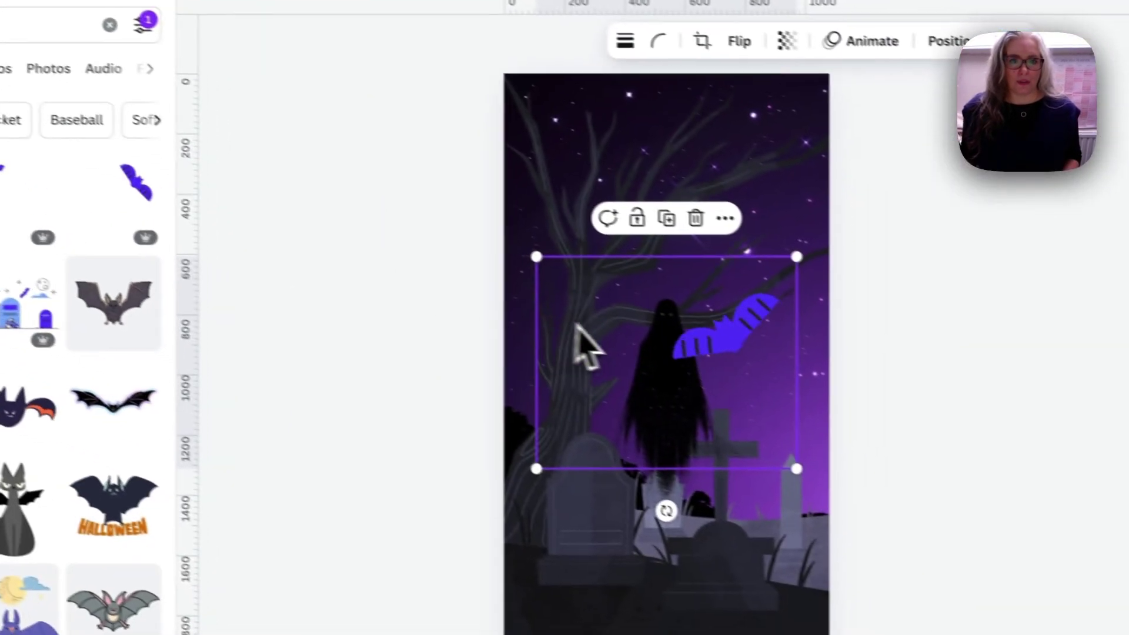
{"action": "left_click_drag", "start_coordinate": [585, 346], "coordinate": [612, 275]}
{"action": "left_click_drag", "start_coordinate": [777, 411], "coordinate": [716, 341]}
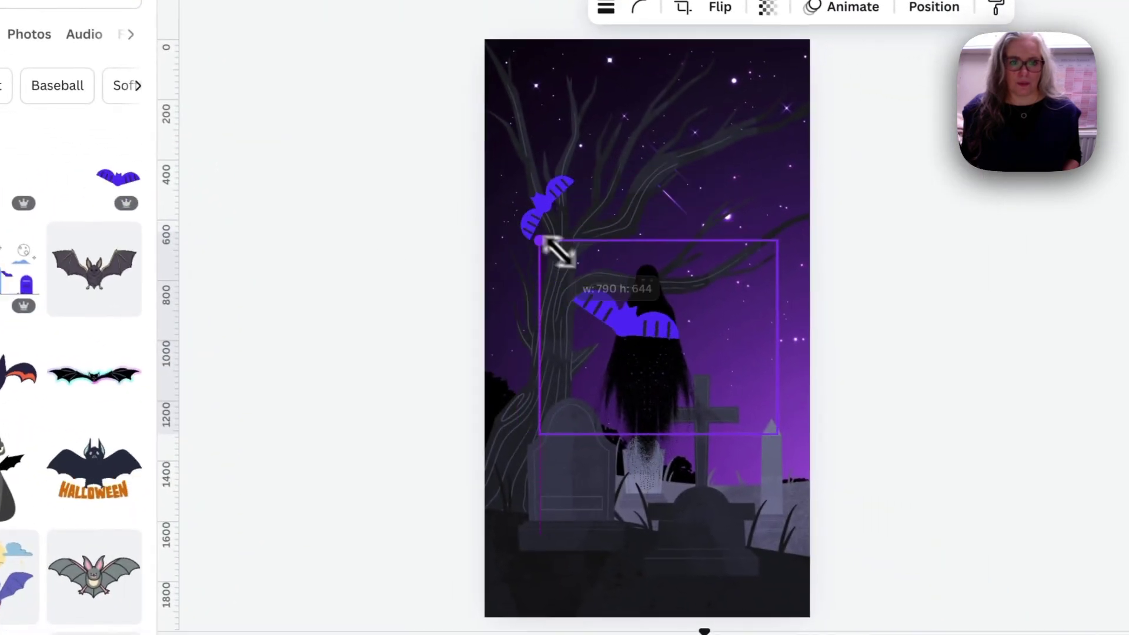
{"action": "left_click_drag", "start_coordinate": [547, 244], "coordinate": [521, 264]}
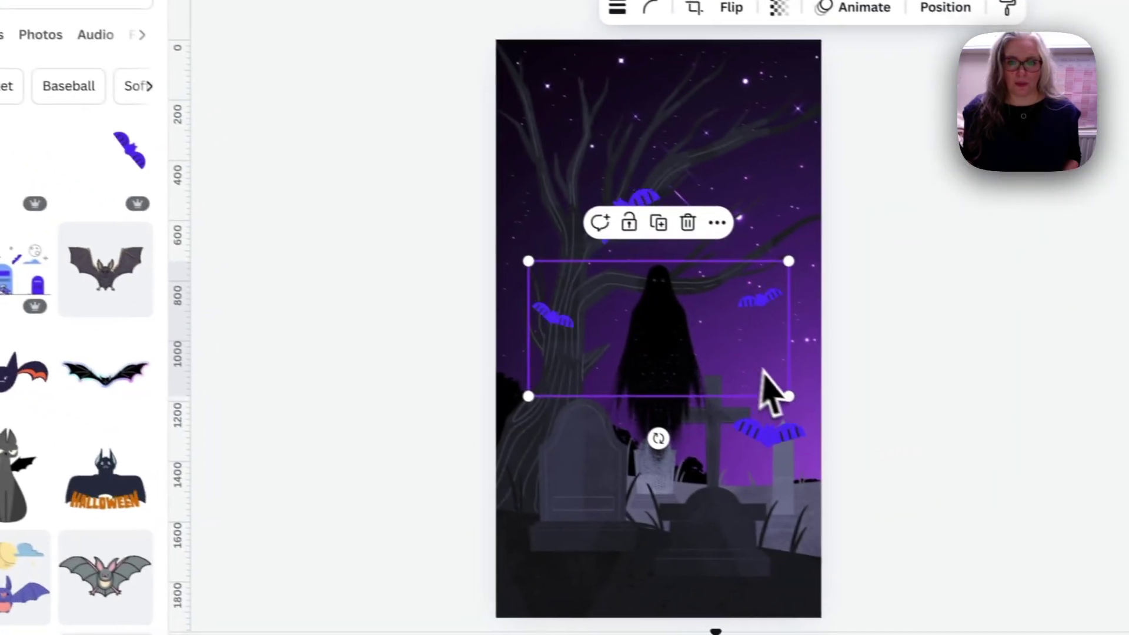
{"action": "left_click_drag", "start_coordinate": [770, 393], "coordinate": [763, 382]}
{"action": "left_click_drag", "start_coordinate": [689, 304], "coordinate": [639, 279]}
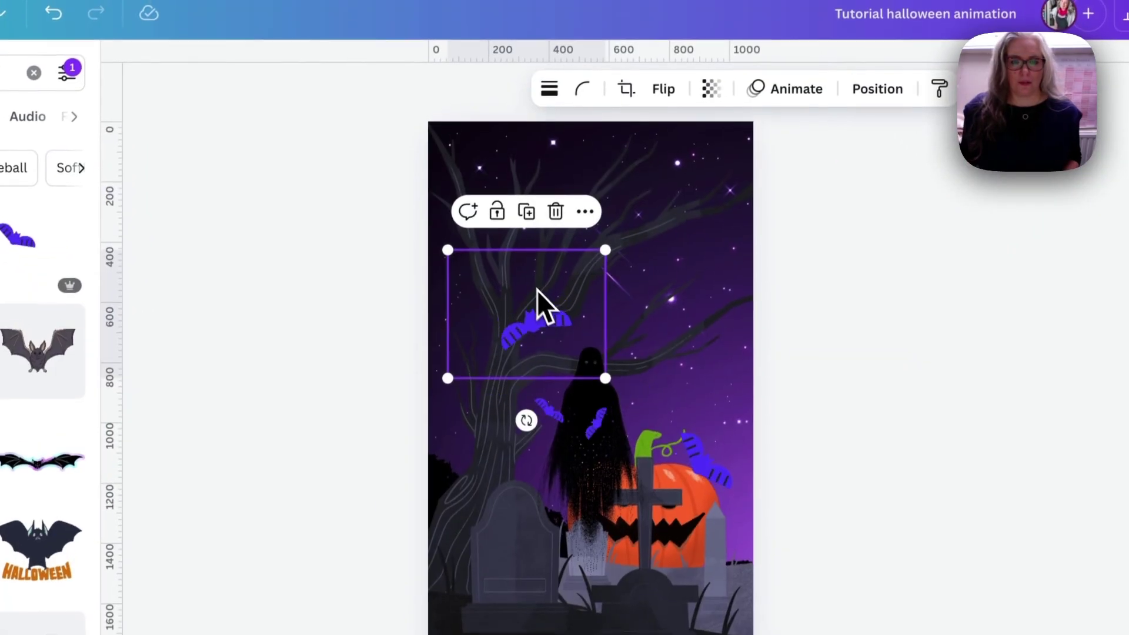
{"action": "left_click_drag", "start_coordinate": [537, 302], "coordinate": [529, 175]}
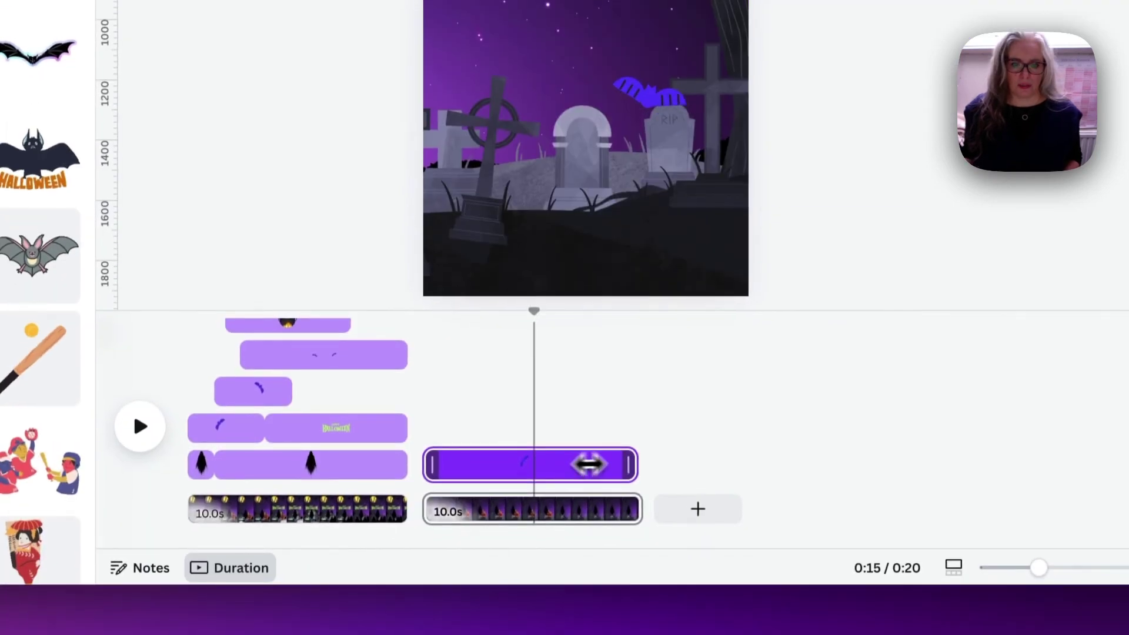
Trim the first large bat's clip to about the page's first third, and trim both ends of the second large bat's clip
{"action": "left_click_drag", "start_coordinate": [588, 464], "coordinate": [501, 454]}
{"action": "left_click_drag", "start_coordinate": [614, 141], "coordinate": [630, 26]}
{"action": "left_click_drag", "start_coordinate": [622, 176], "coordinate": [621, 177]}
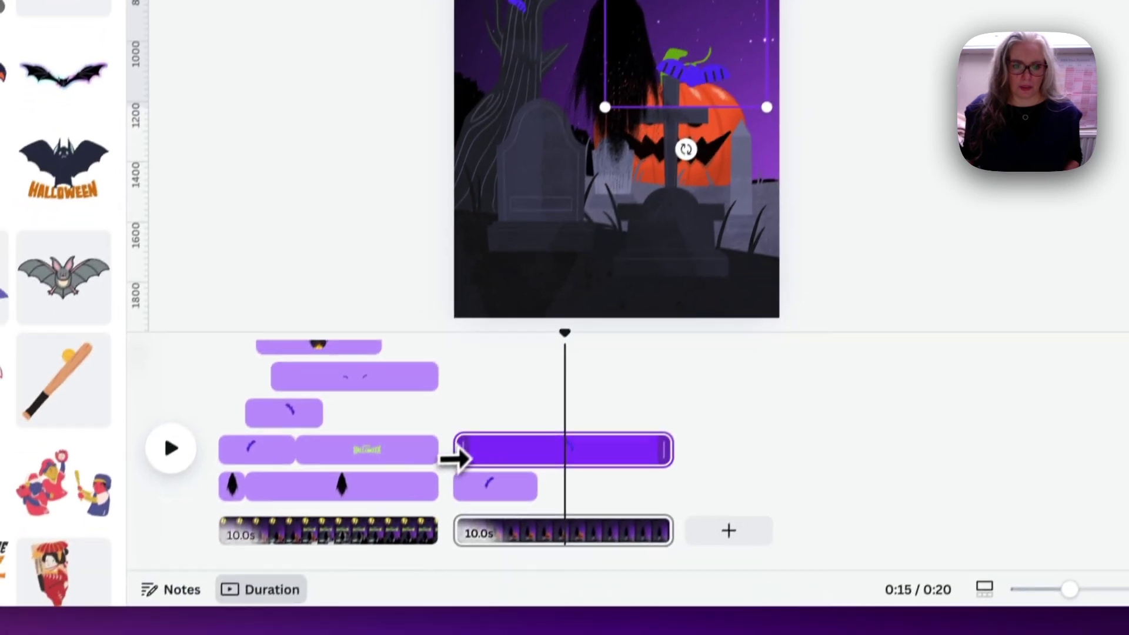
{"action": "left_click_drag", "start_coordinate": [475, 435], "coordinate": [584, 432]}
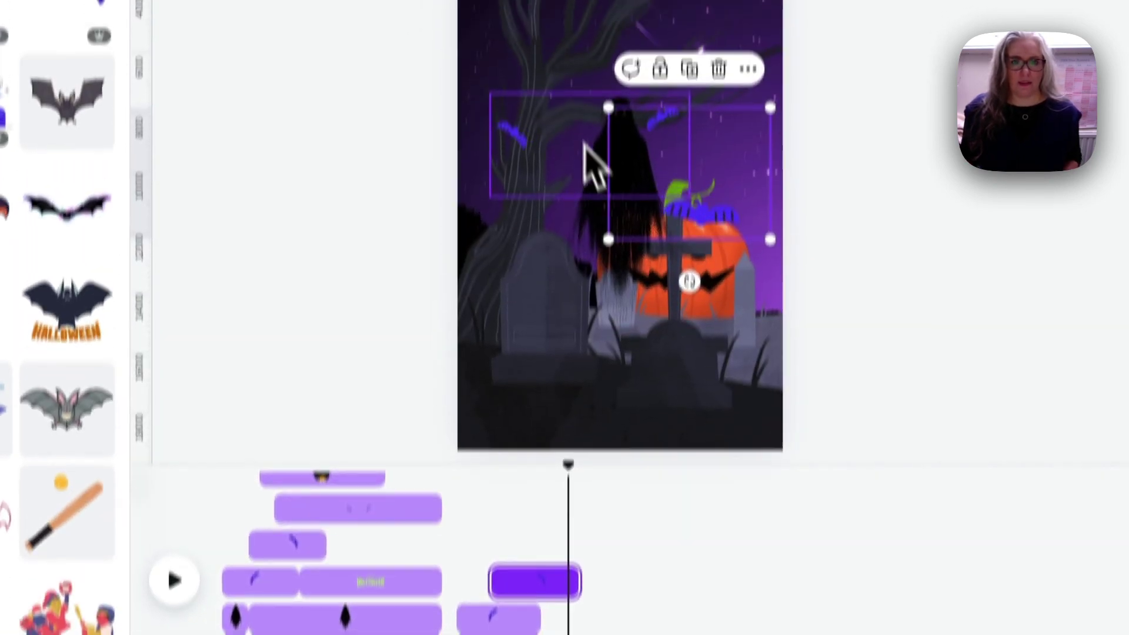
Shrink the pair of small bats further and reposition it slightly higher across the tree and black ghost
{"action": "left_click", "coordinate": [533, 6]}
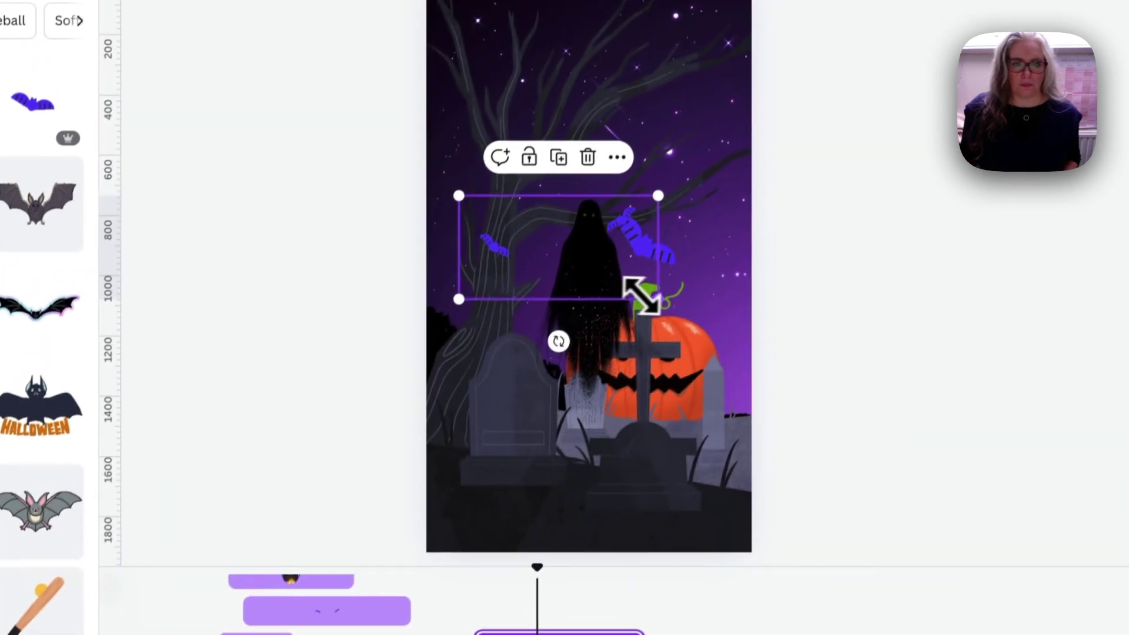
{"action": "left_click_drag", "start_coordinate": [641, 297], "coordinate": [612, 285]}
{"action": "left_click_drag", "start_coordinate": [547, 257], "coordinate": [547, 240]}
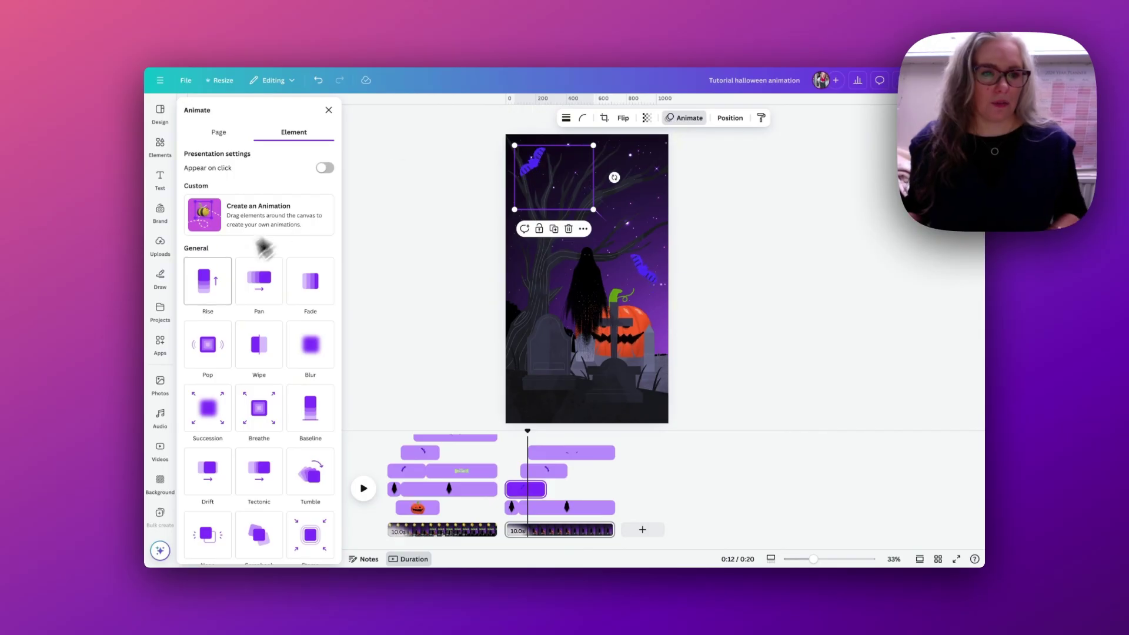
Apply the Pop animation to both large bats and select the small bats' clip
{"action": "scroll", "coordinate": [261, 369], "scroll_direction": "down", "scroll_amount": 2}
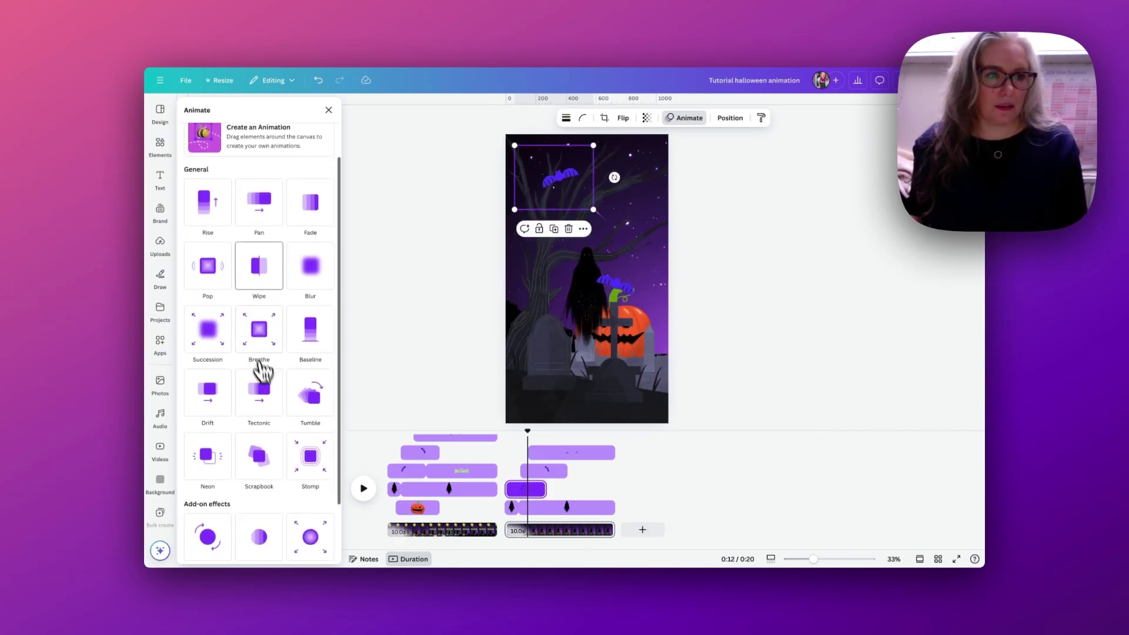
{"action": "left_click", "coordinate": [212, 284]}
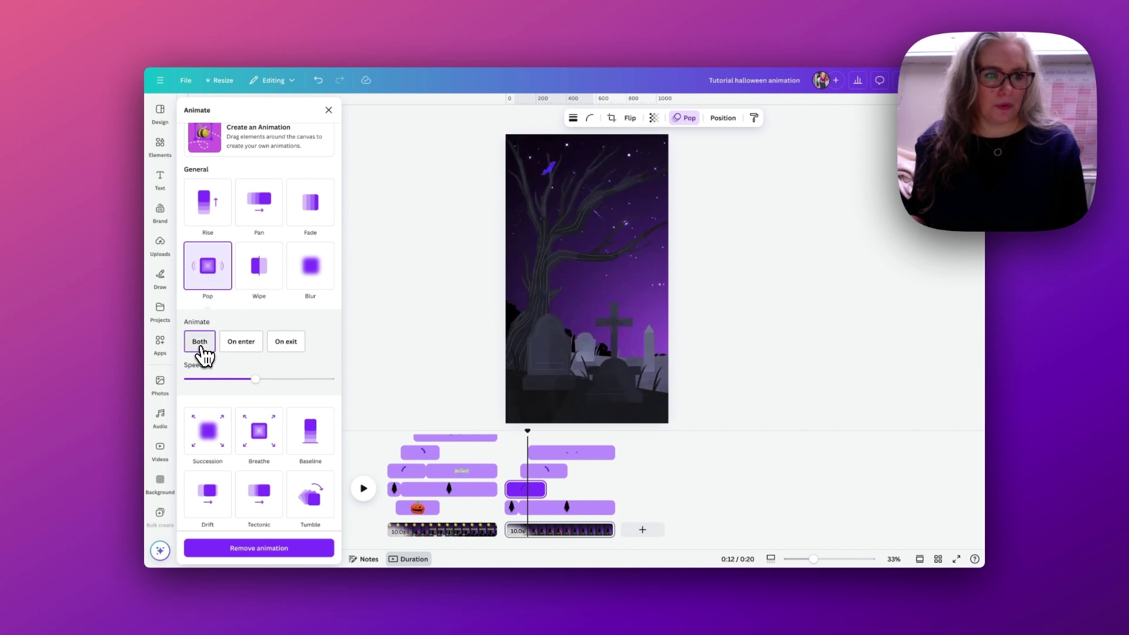
{"action": "left_click", "coordinate": [548, 472]}
{"action": "left_click", "coordinate": [609, 292]}
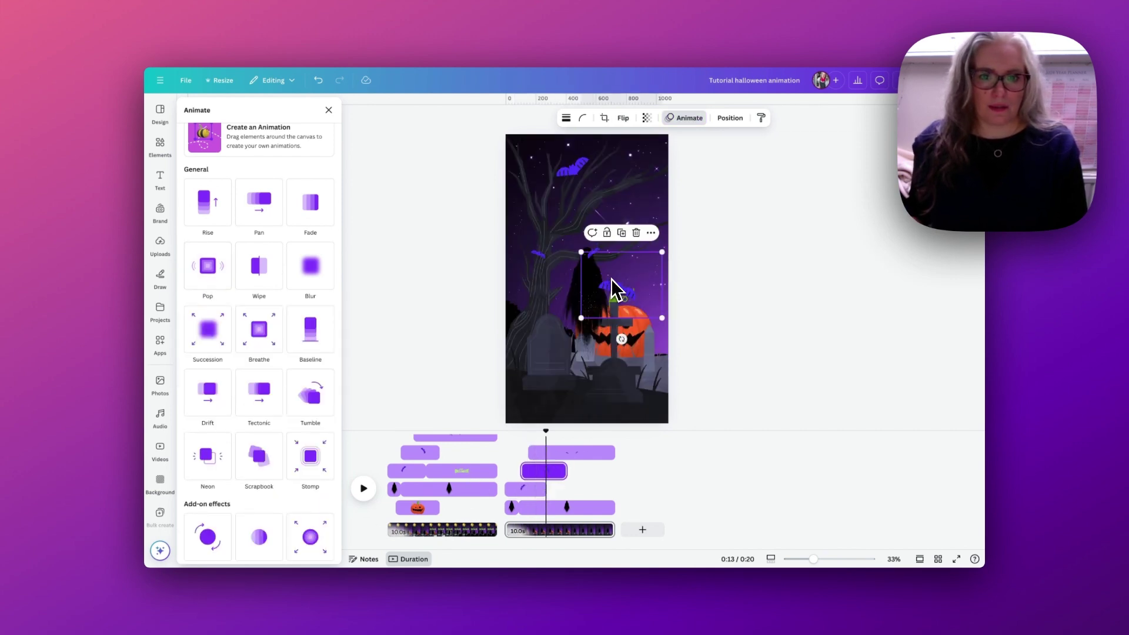
{"action": "left_click", "coordinate": [226, 275]}
{"action": "left_click", "coordinate": [572, 452]}
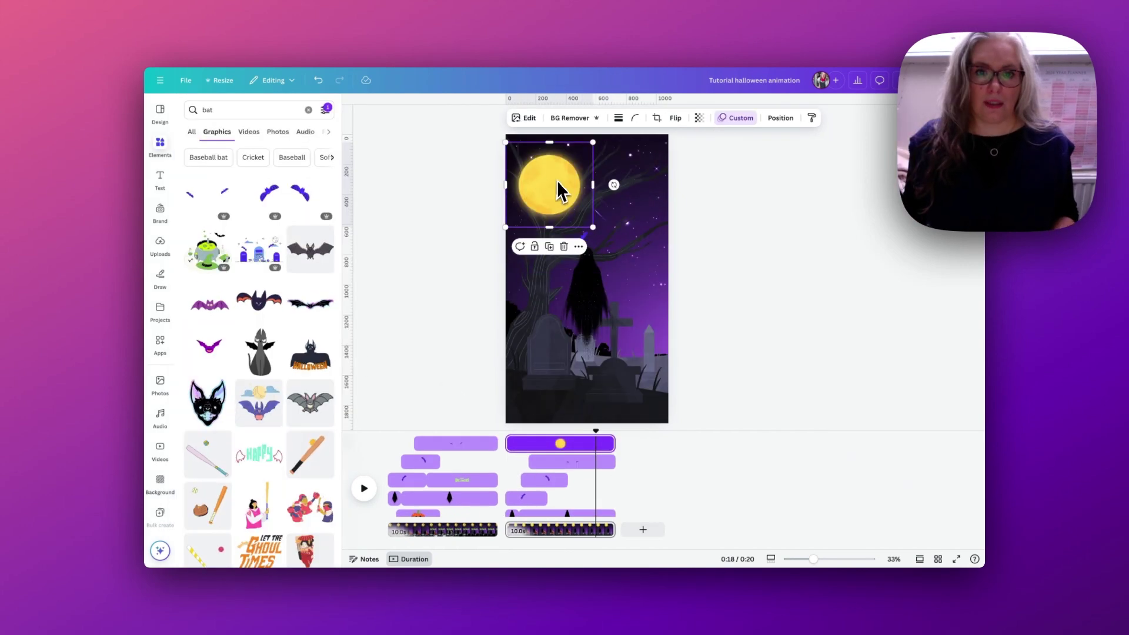
Look up the details of the glowing full moon graphic
{"action": "right_click", "coordinate": [559, 184]}
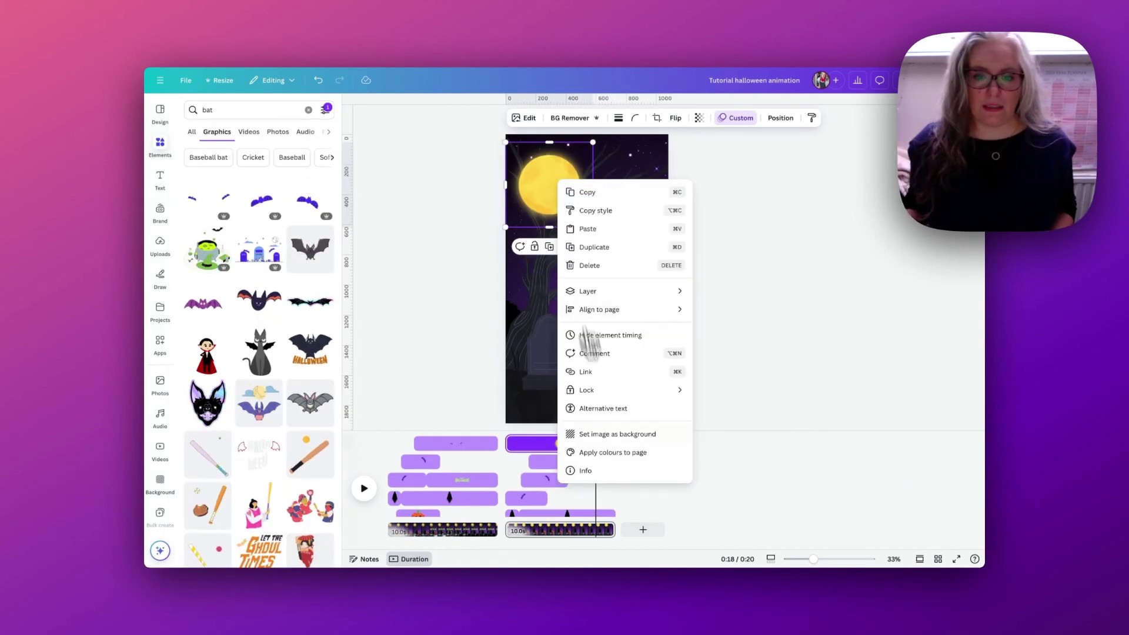
{"action": "left_click", "coordinate": [597, 471]}
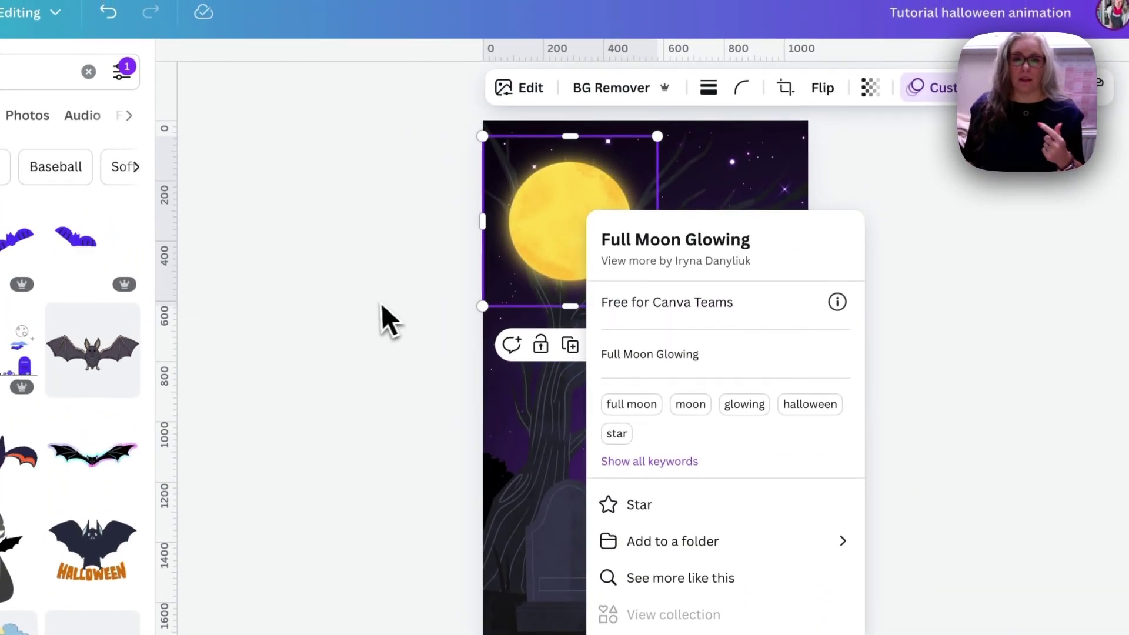
{"action": "left_click", "coordinate": [389, 312]}
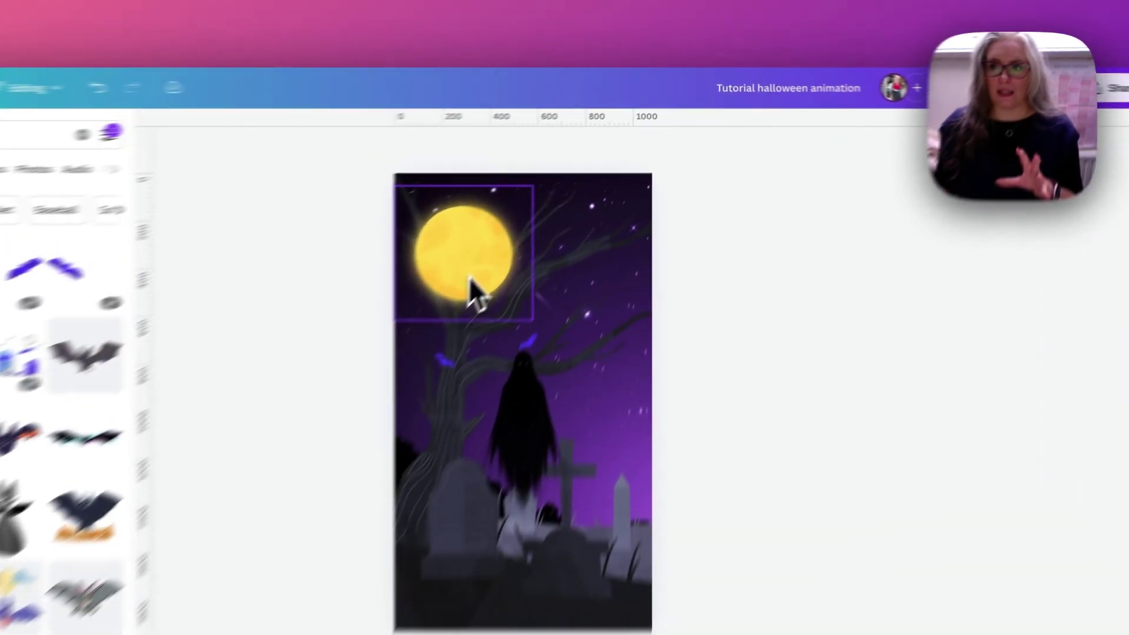
Create a custom animation that moves the moon straight across the sky to the right, using the Steady style at a slower speed
{"action": "left_click", "coordinate": [470, 282]}
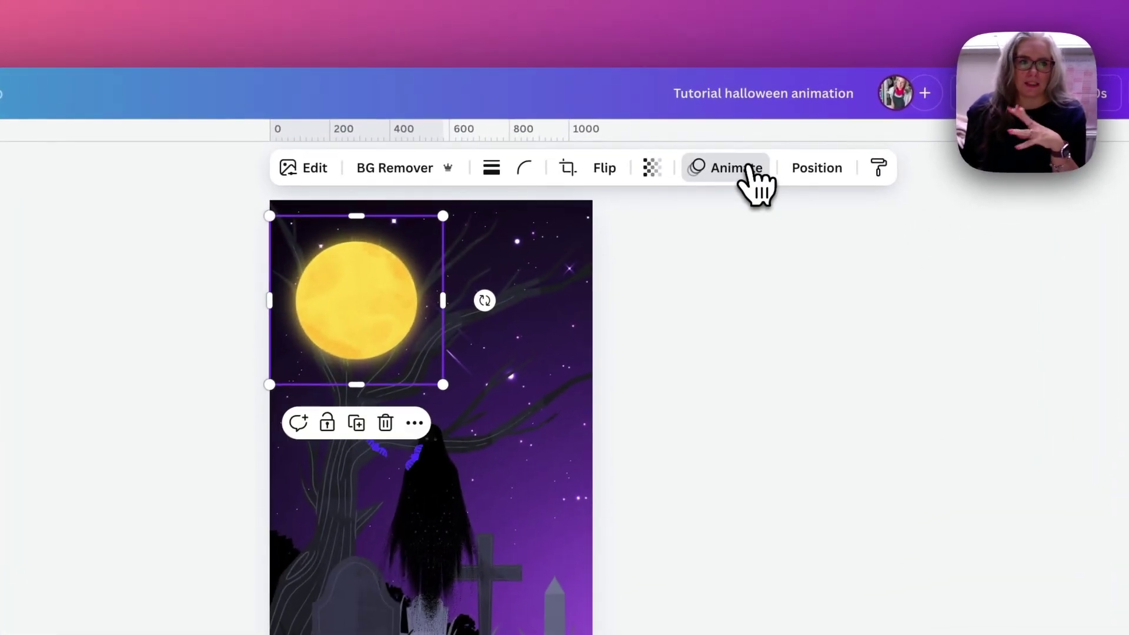
{"action": "left_click", "coordinate": [740, 118]}
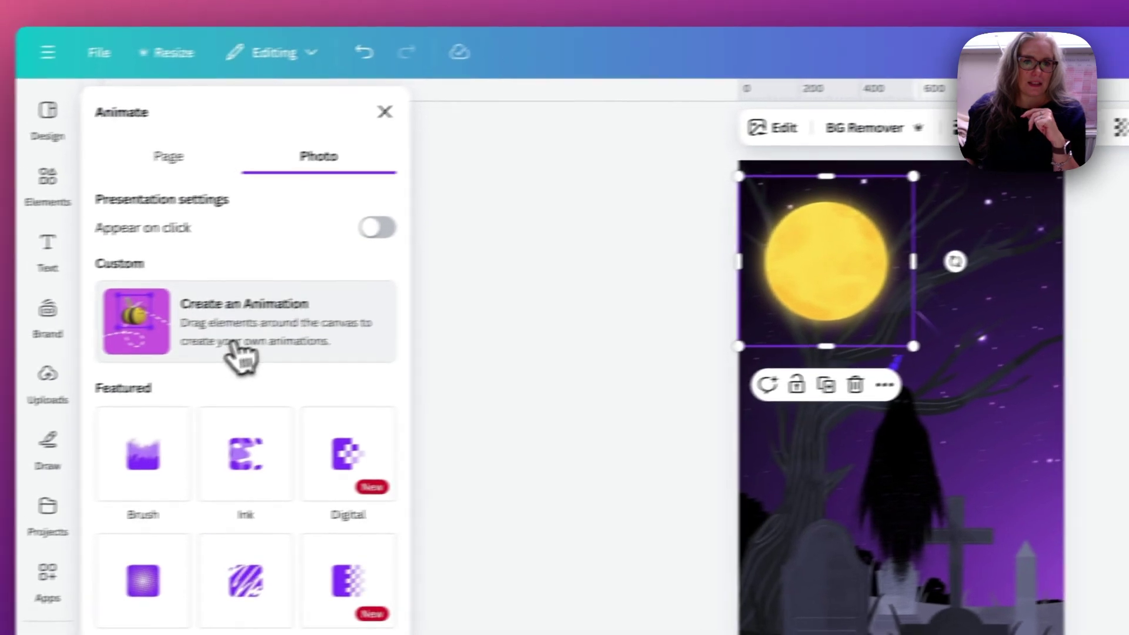
{"action": "left_click", "coordinate": [235, 347]}
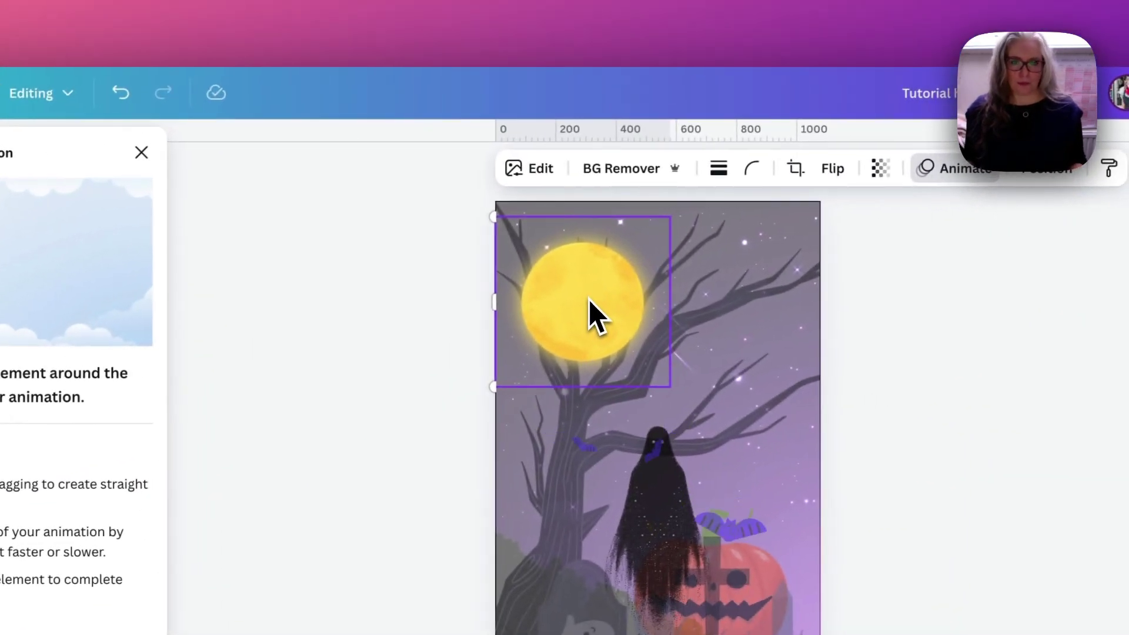
{"action": "left_click_drag", "start_coordinate": [587, 299], "coordinate": [742, 299]}
{"action": "left_click", "coordinate": [59, 223]}
{"action": "left_click", "coordinate": [3, 349]}
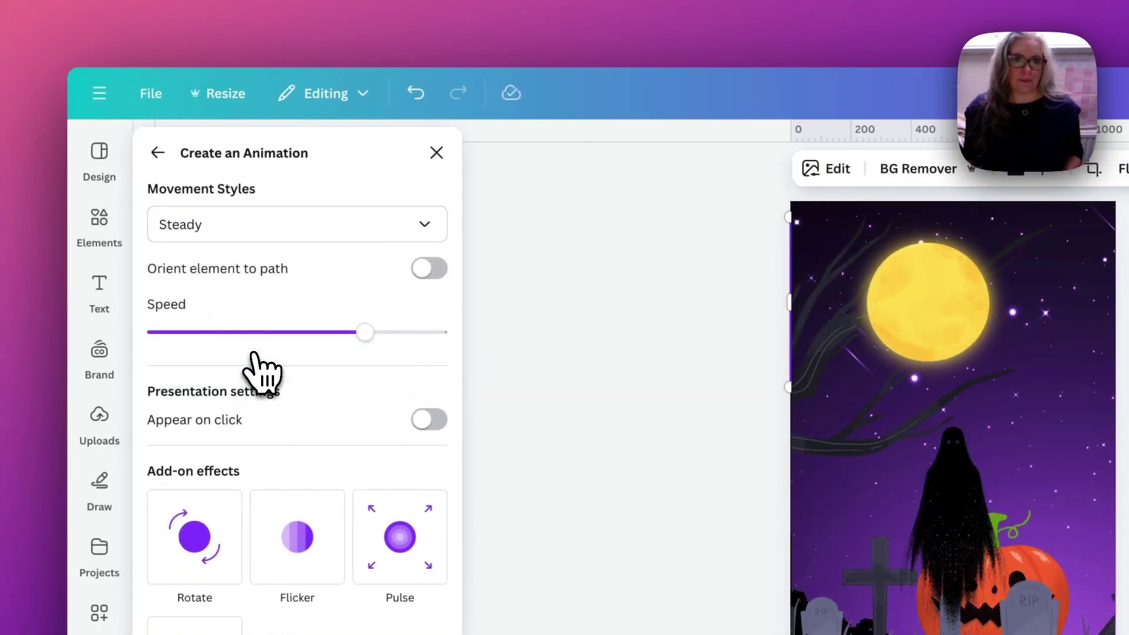
{"action": "left_click", "coordinate": [297, 333]}
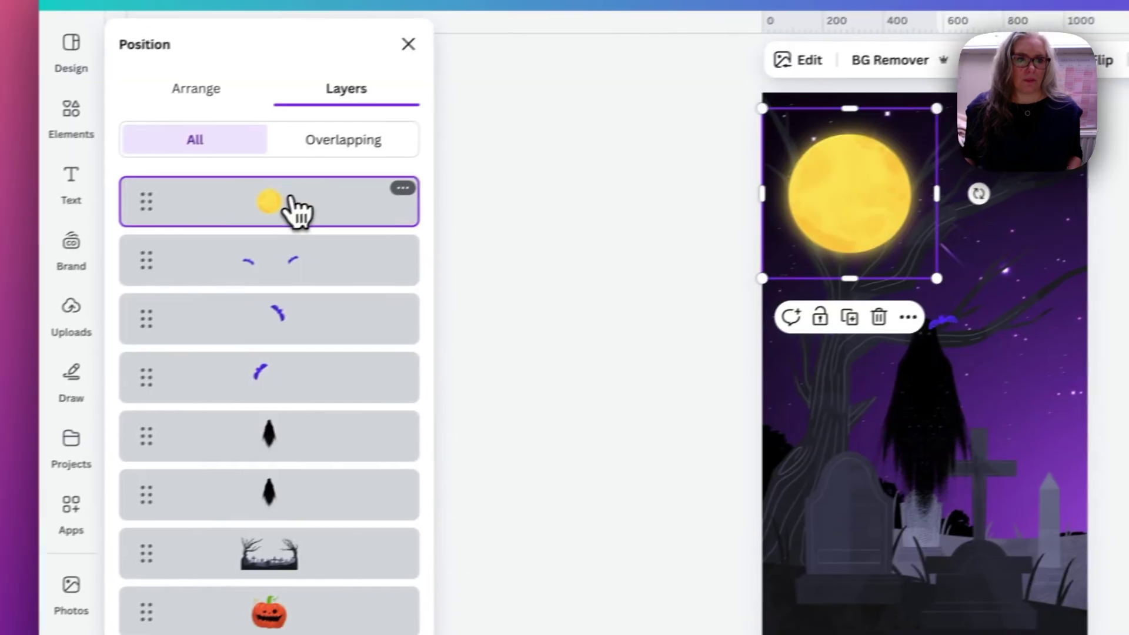
Place the moon's layer directly beneath the graveyard and add a Pulse effect with reduced intensity
{"action": "left_click_drag", "start_coordinate": [298, 206], "coordinate": [300, 454]}
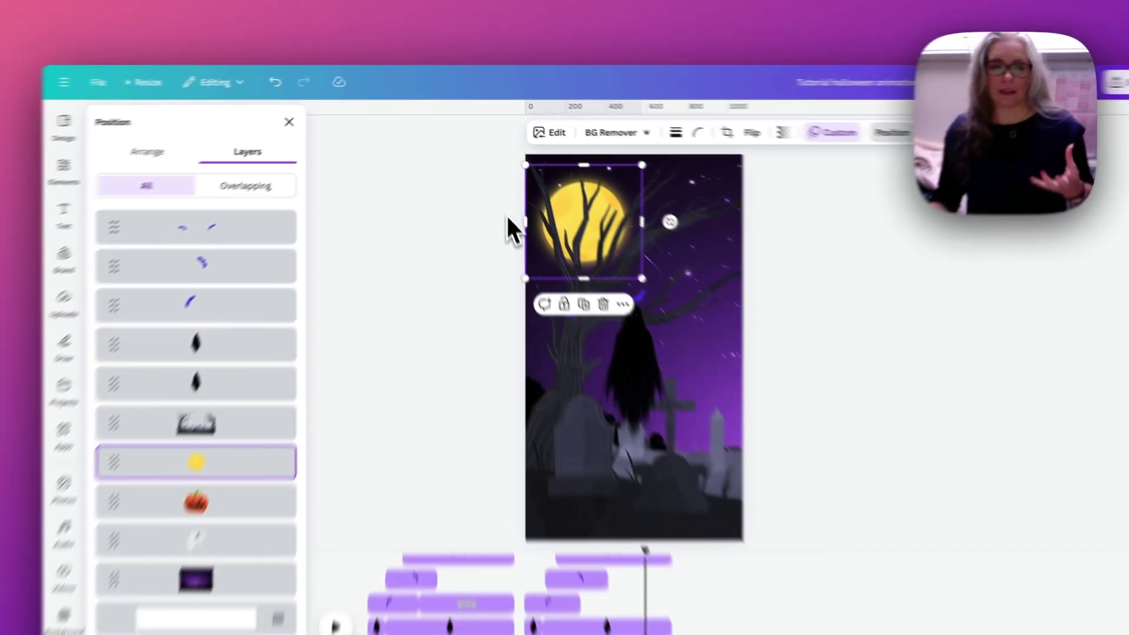
{"action": "left_click", "coordinate": [1029, 159]}
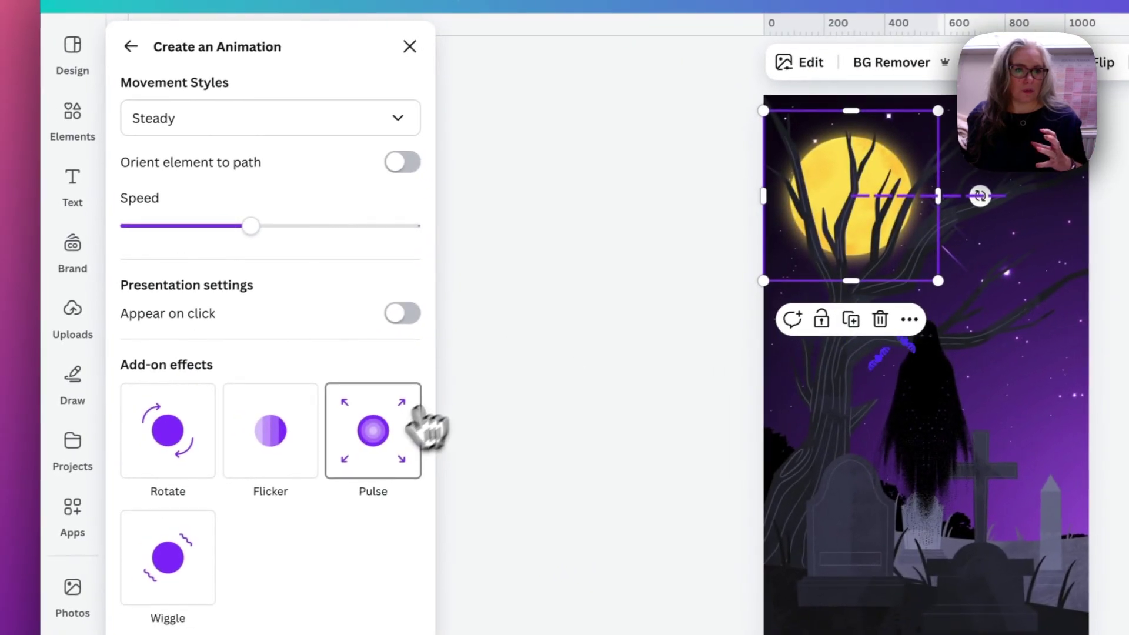
{"action": "left_click", "coordinate": [391, 432]}
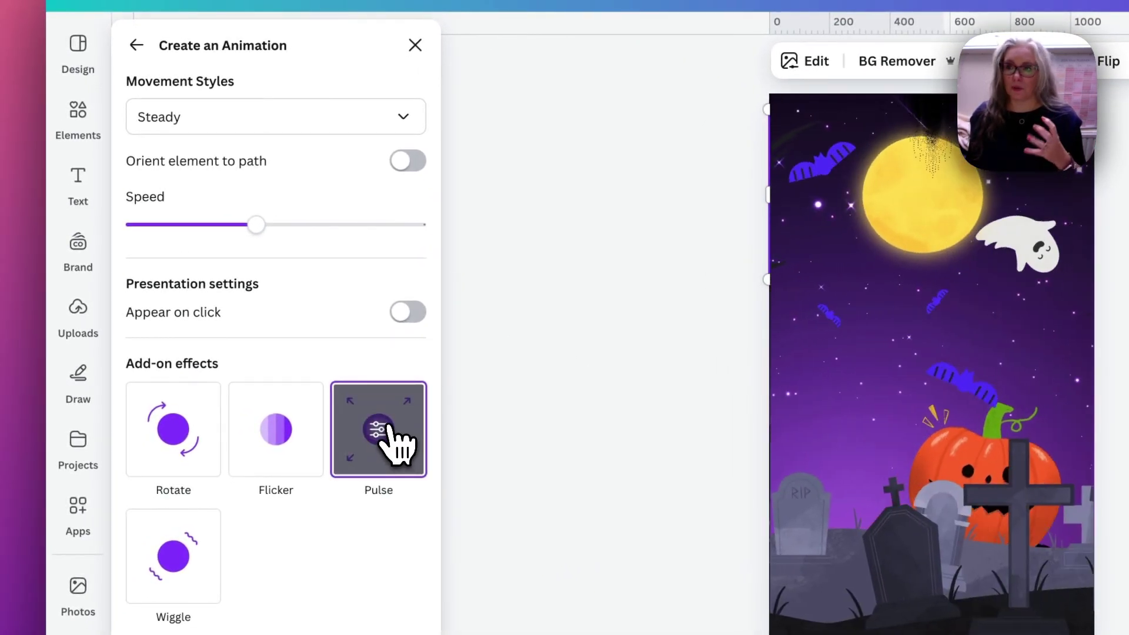
{"action": "left_click", "coordinate": [390, 432]}
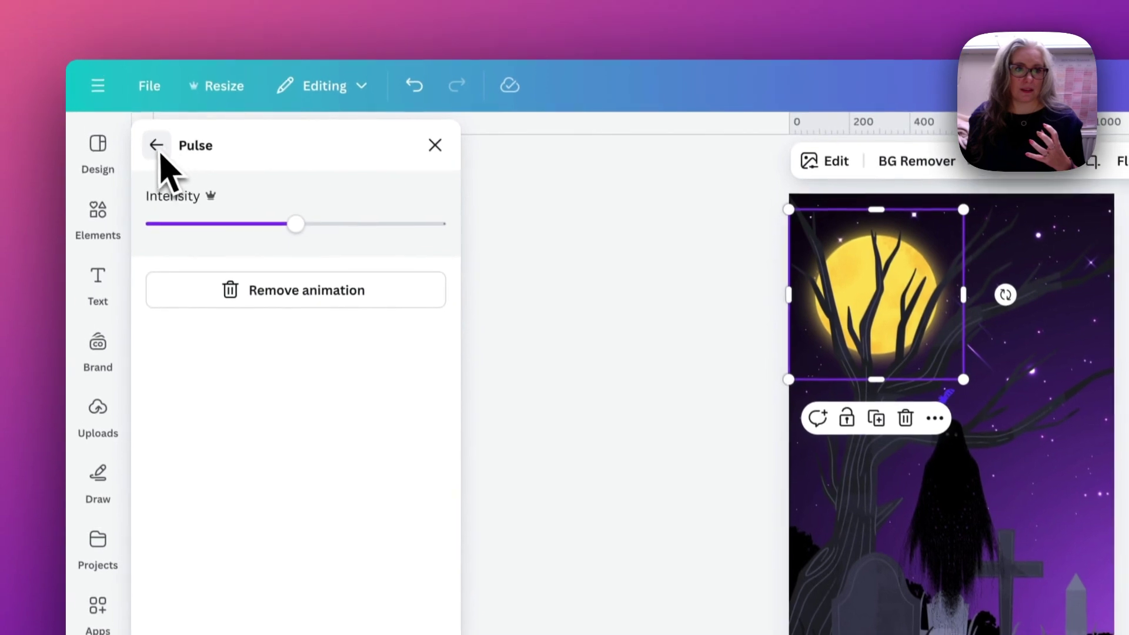
{"action": "left_click_drag", "start_coordinate": [296, 223], "coordinate": [220, 234]}
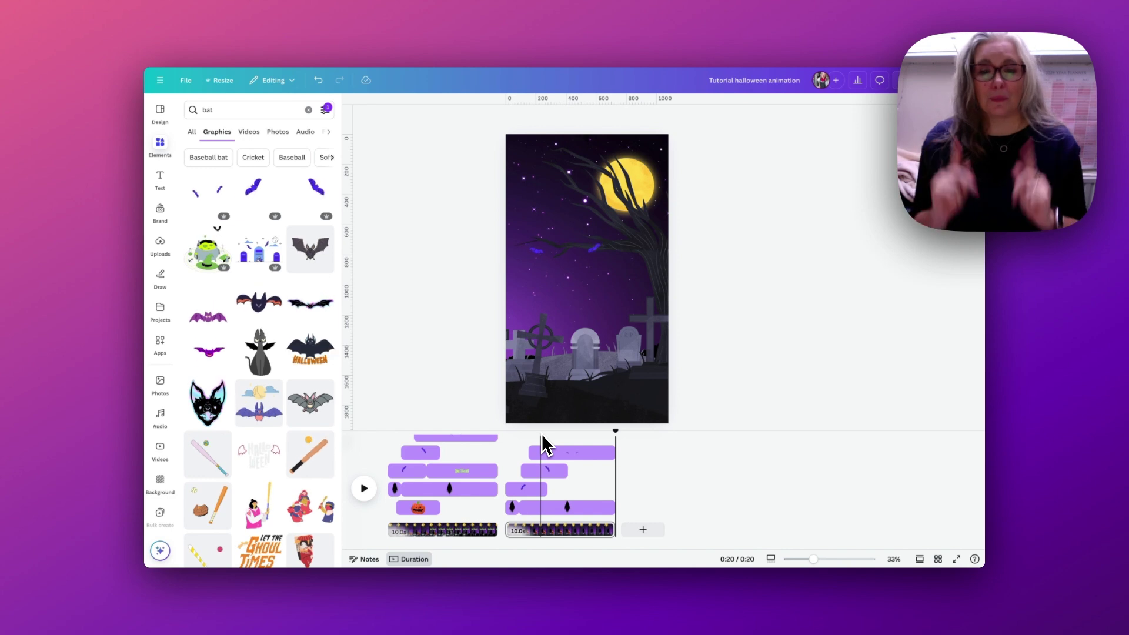
Search the video library for a cauldron and add the flaming cauldron with skull and bones
{"action": "left_click", "coordinate": [509, 465]}
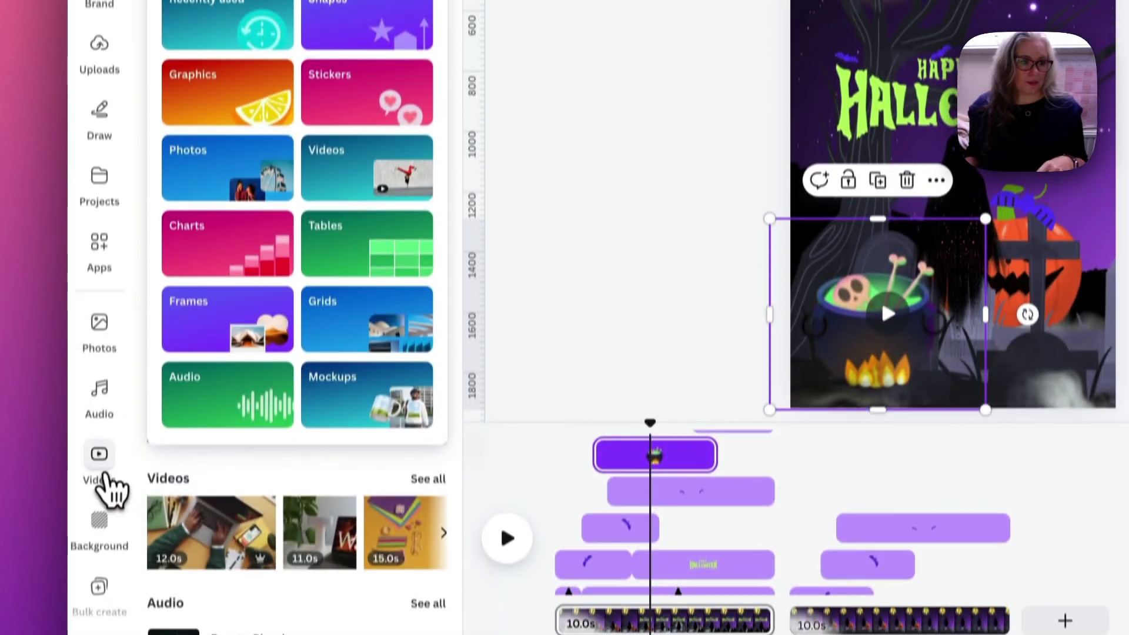
{"action": "left_click", "coordinate": [159, 450]}
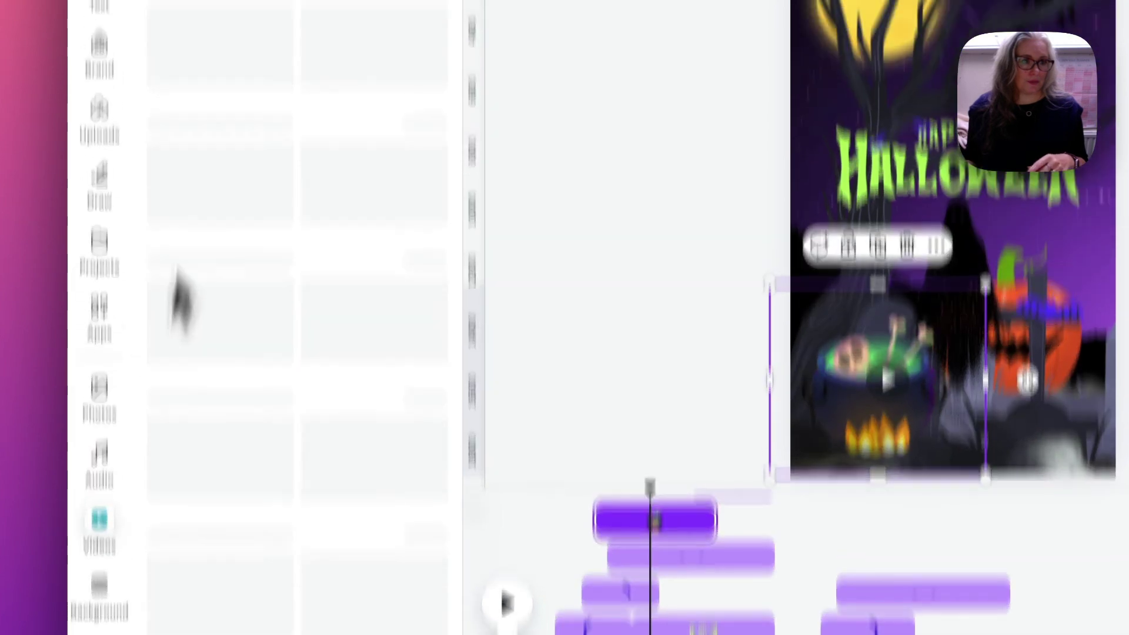
{"action": "left_click", "coordinate": [192, 98]}
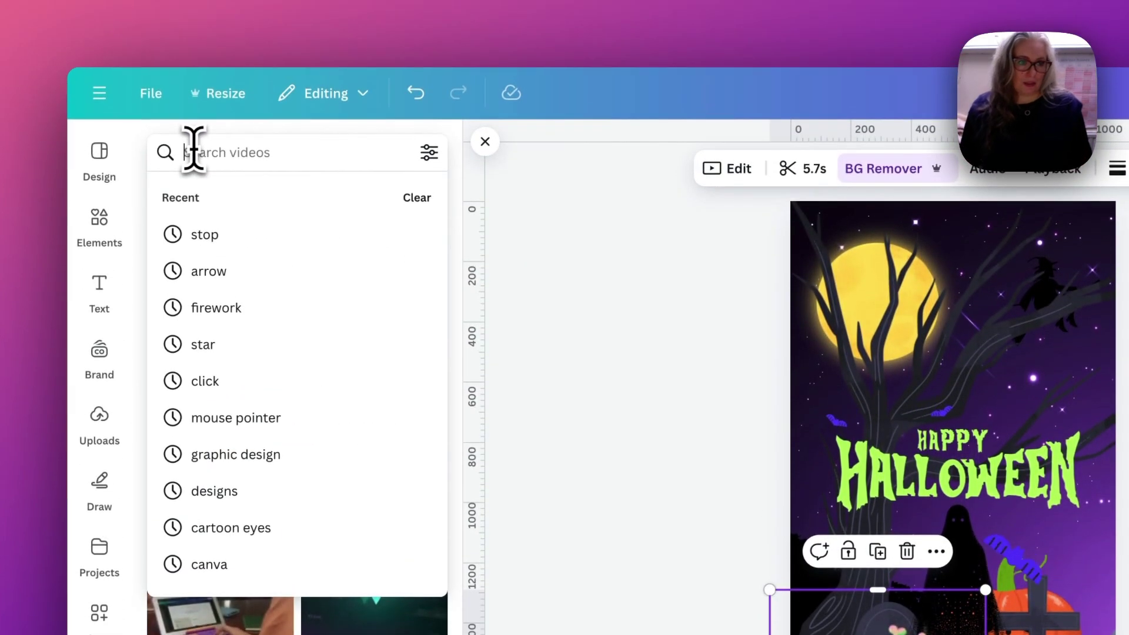
{"action": "type", "text": "cauldron"}
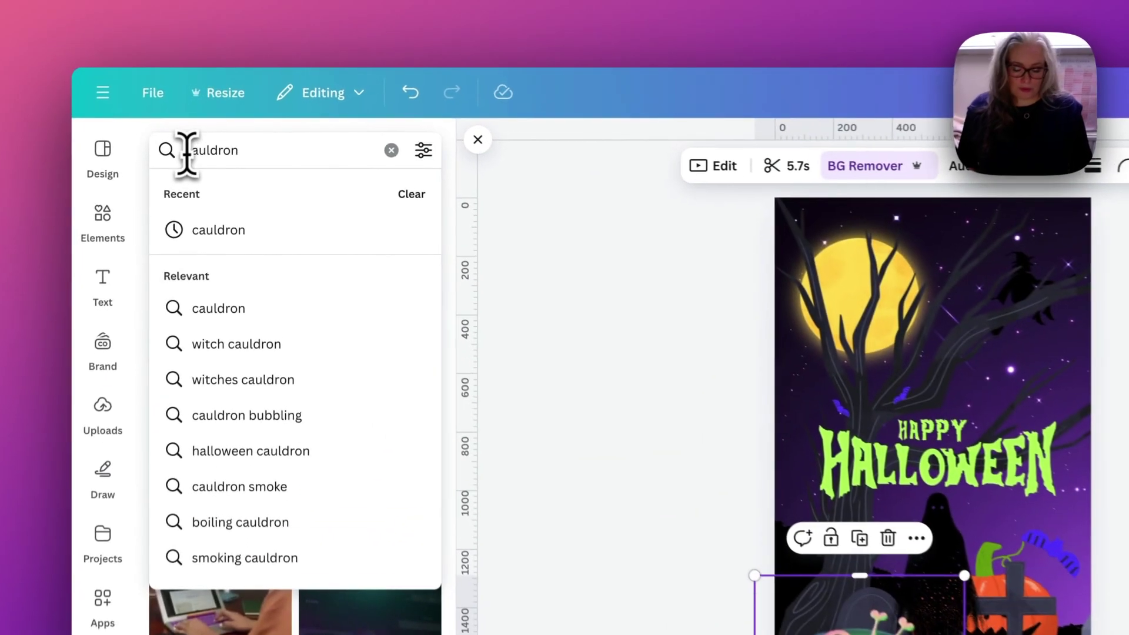
{"action": "left_click", "coordinate": [206, 110]}
{"action": "type", "text": "with"}
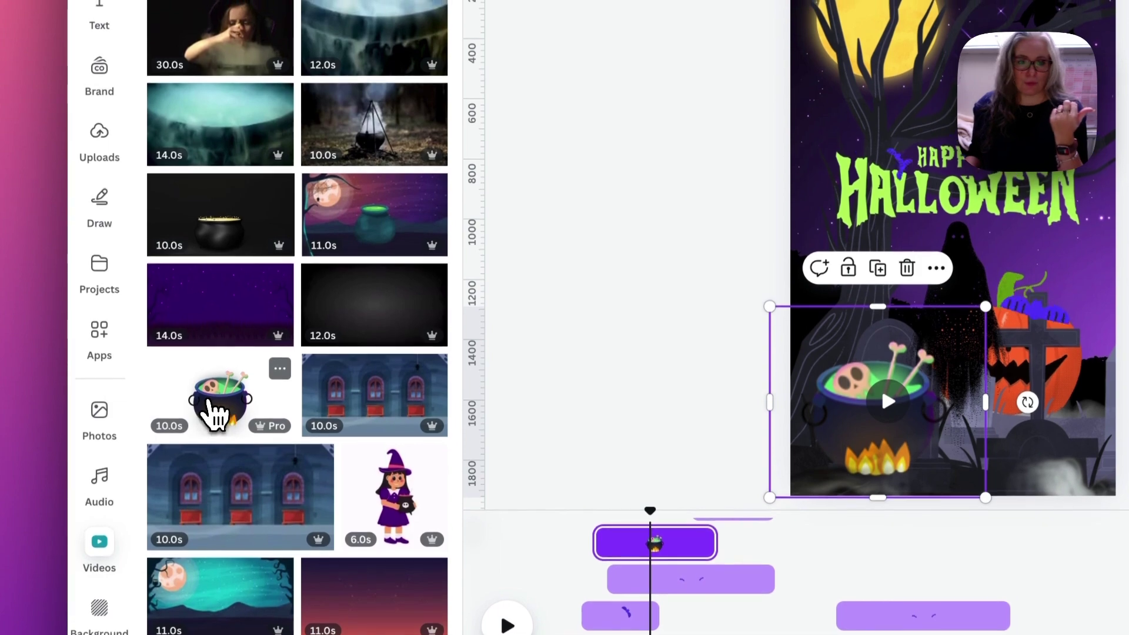
{"action": "left_click", "coordinate": [214, 414]}
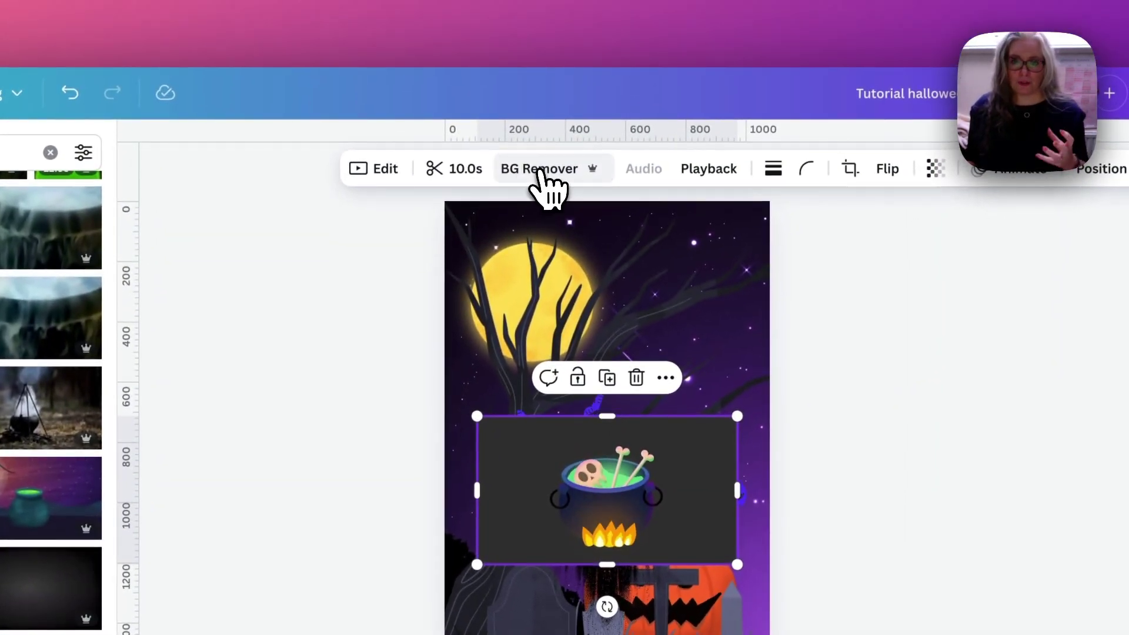
Remove the cauldron video's background and crop in both of its sides
{"action": "left_click", "coordinate": [538, 171]}
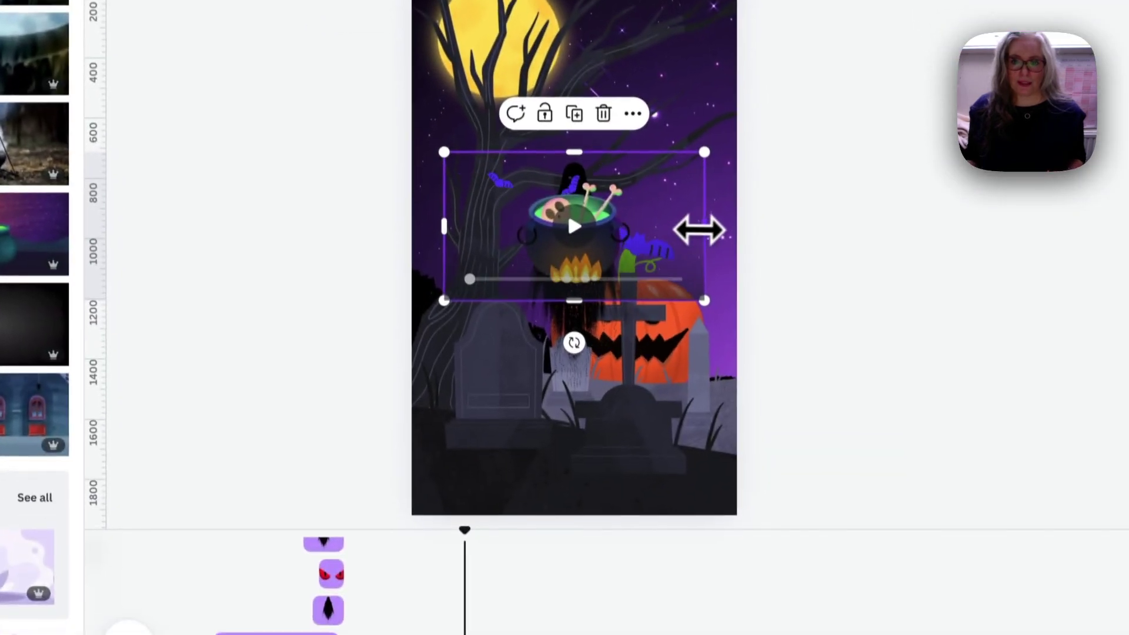
{"action": "left_click_drag", "start_coordinate": [700, 229], "coordinate": [643, 230]}
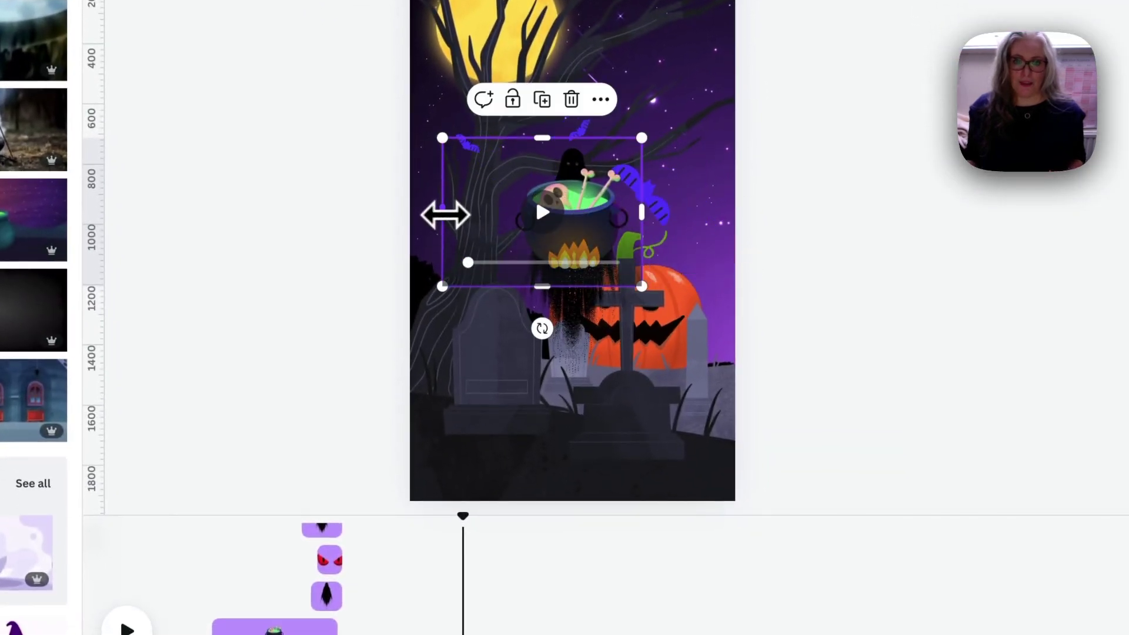
{"action": "left_click_drag", "start_coordinate": [445, 215], "coordinate": [496, 214]}
Enlarge the cauldron in the page's lower left in front of the tree, and trim the start of its clip
{"action": "left_click_drag", "start_coordinate": [562, 196], "coordinate": [548, 372]}
{"action": "left_click_drag", "start_coordinate": [573, 330], "coordinate": [615, 295]}
{"action": "left_click_drag", "start_coordinate": [555, 365], "coordinate": [548, 370]}
{"action": "left_click_drag", "start_coordinate": [362, 634], "coordinate": [404, 634]}
{"action": "left_click_drag", "start_coordinate": [570, 455], "coordinate": [580, 454]}
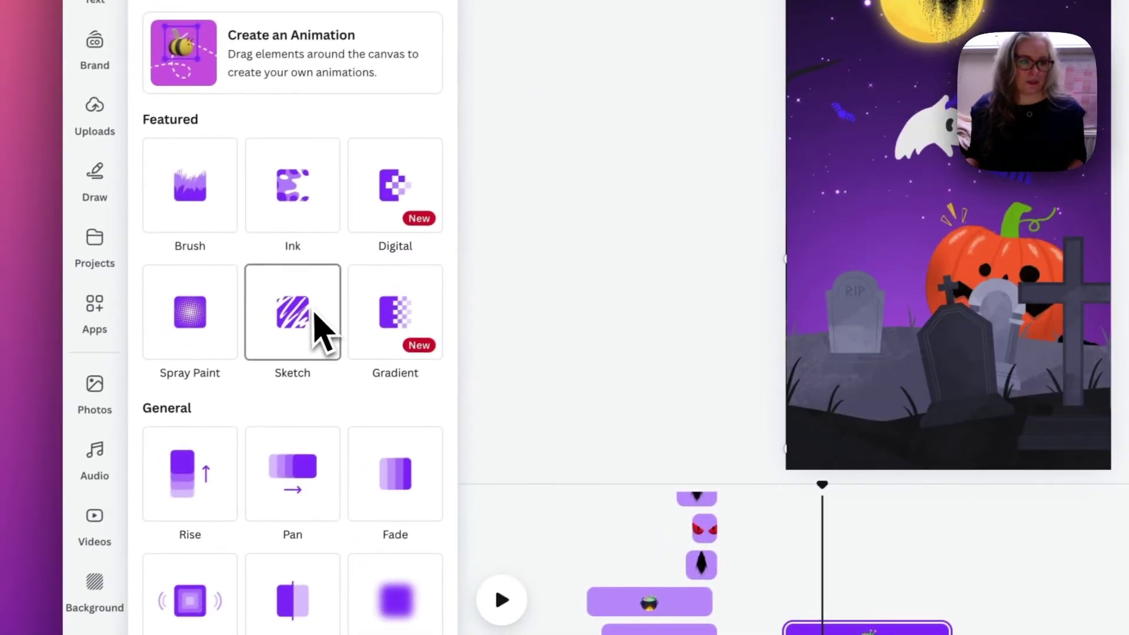
Apply the Tumble animation on enter to the cauldron with a very low intensity
{"action": "scroll", "coordinate": [323, 329], "scroll_direction": "down", "scroll_amount": 10}
{"action": "left_click", "coordinate": [403, 232]}
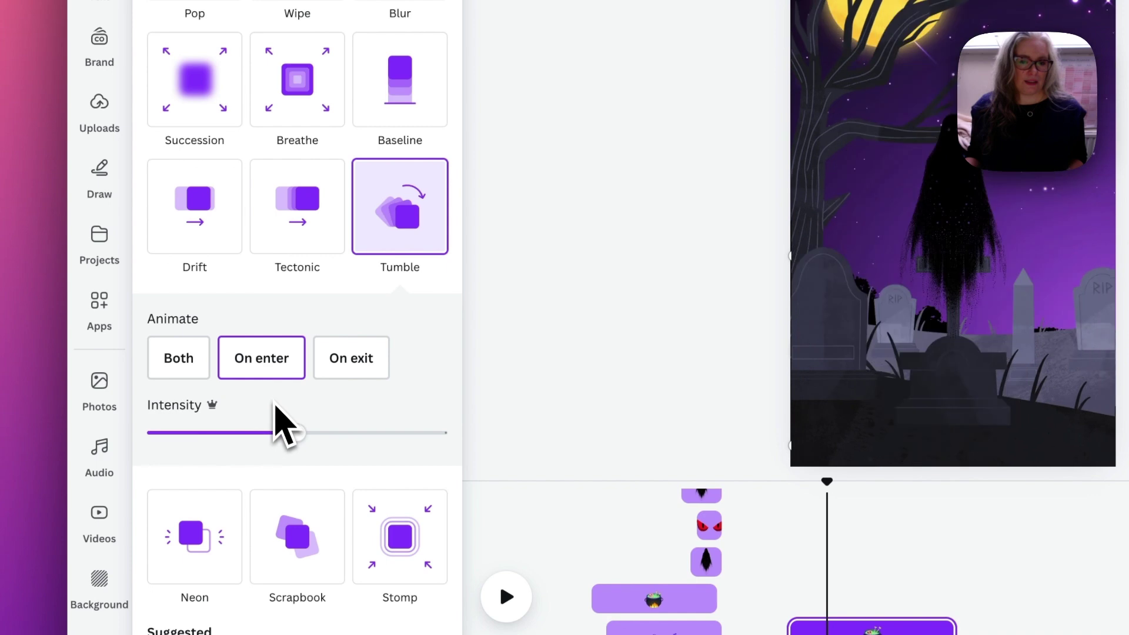
{"action": "left_click", "coordinate": [213, 432]}
{"action": "left_click_drag", "start_coordinate": [212, 433], "coordinate": [157, 433]}
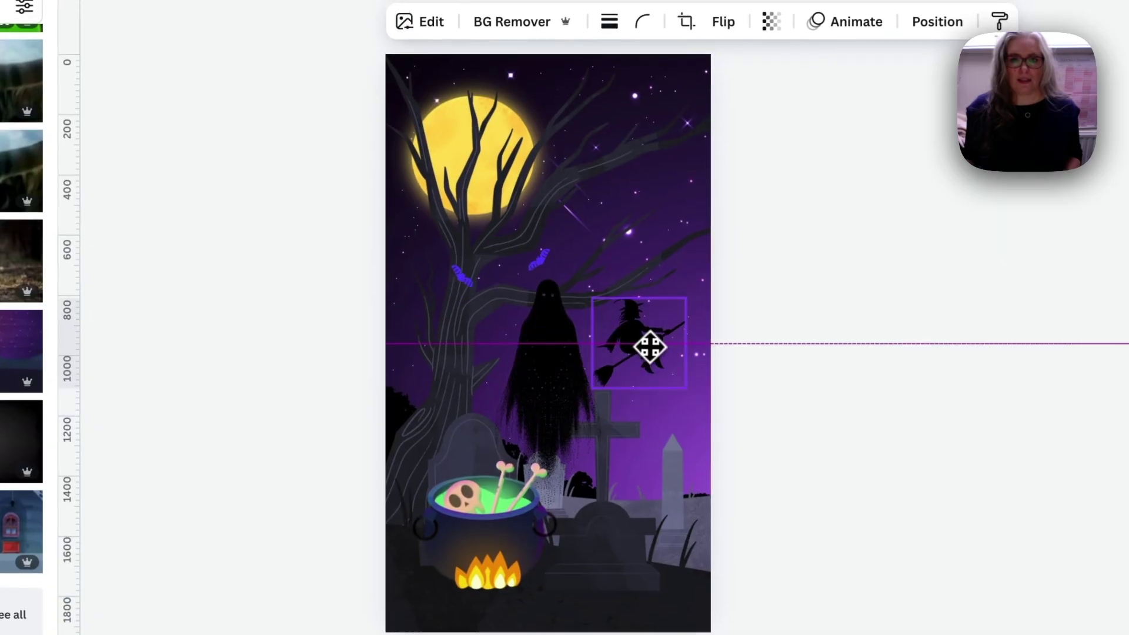
Resize the flying witch silhouette to a small figure and position it over the branches in the page's upper right
{"action": "left_click_drag", "start_coordinate": [650, 346], "coordinate": [655, 353]}
{"action": "left_click_drag", "start_coordinate": [600, 295], "coordinate": [481, 180]}
{"action": "left_click_drag", "start_coordinate": [579, 250], "coordinate": [594, 353]}
{"action": "left_click_drag", "start_coordinate": [609, 418], "coordinate": [617, 217]}
{"action": "left_click_drag", "start_coordinate": [478, 320], "coordinate": [619, 186]}
{"action": "right_click", "coordinate": [637, 182]}
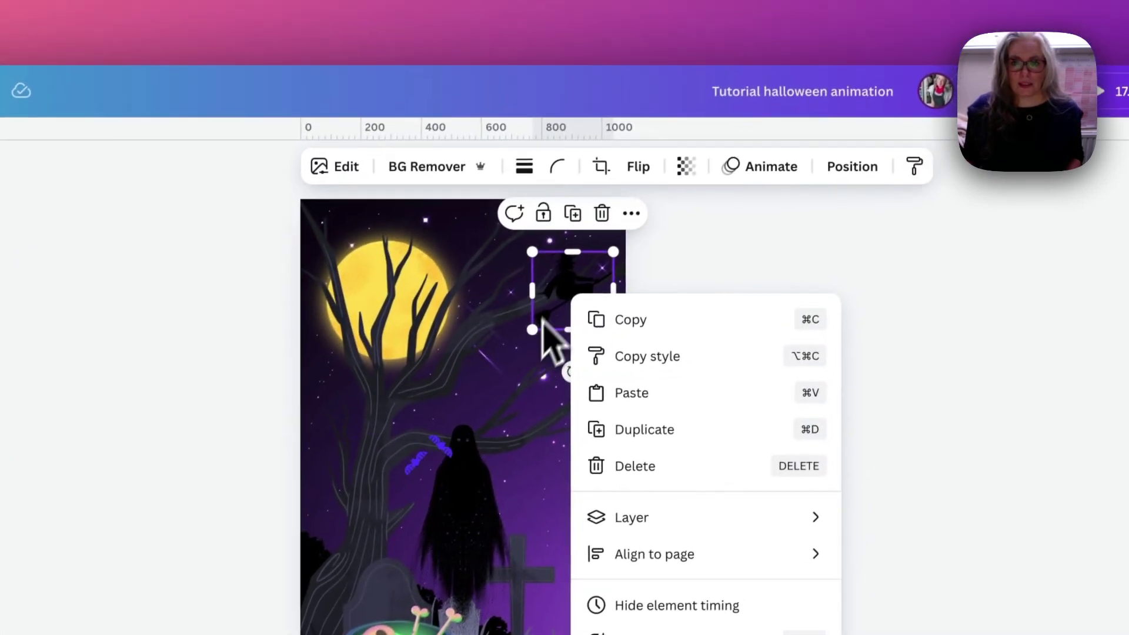
{"action": "left_click", "coordinate": [579, 261]}
{"action": "left_click_drag", "start_coordinate": [582, 262], "coordinate": [558, 318]}
Apply the Succession animation on enter to the witch and add a Wiggle effect with reduced intensity
{"action": "left_click", "coordinate": [790, 185]}
{"action": "scroll", "coordinate": [328, 323], "scroll_direction": "down", "scroll_amount": 2}
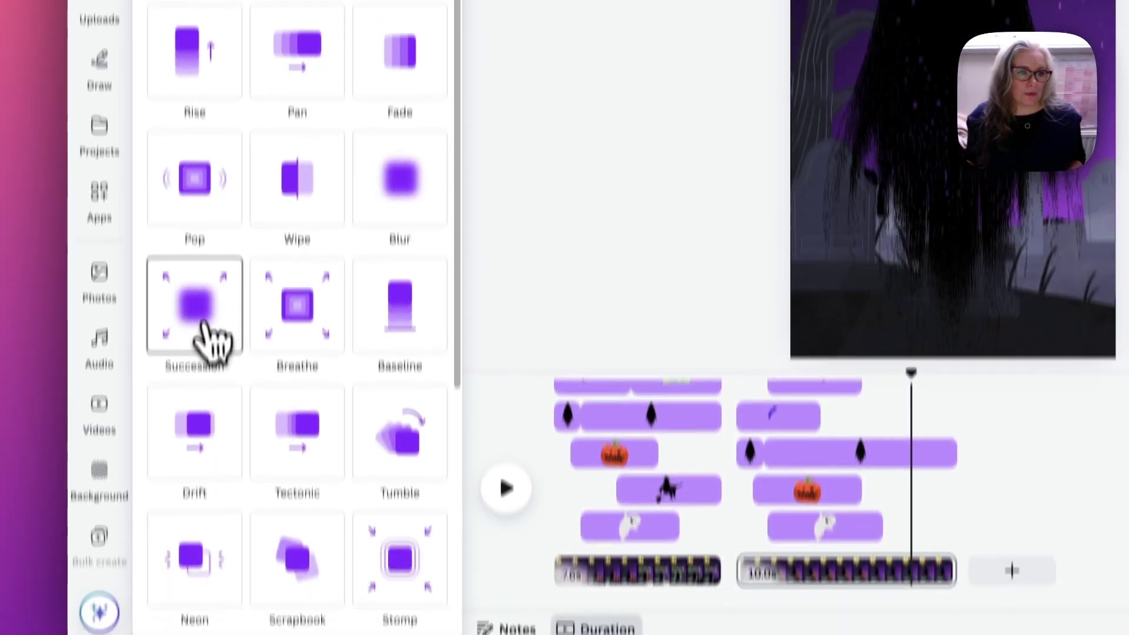
{"action": "left_click", "coordinate": [203, 327]}
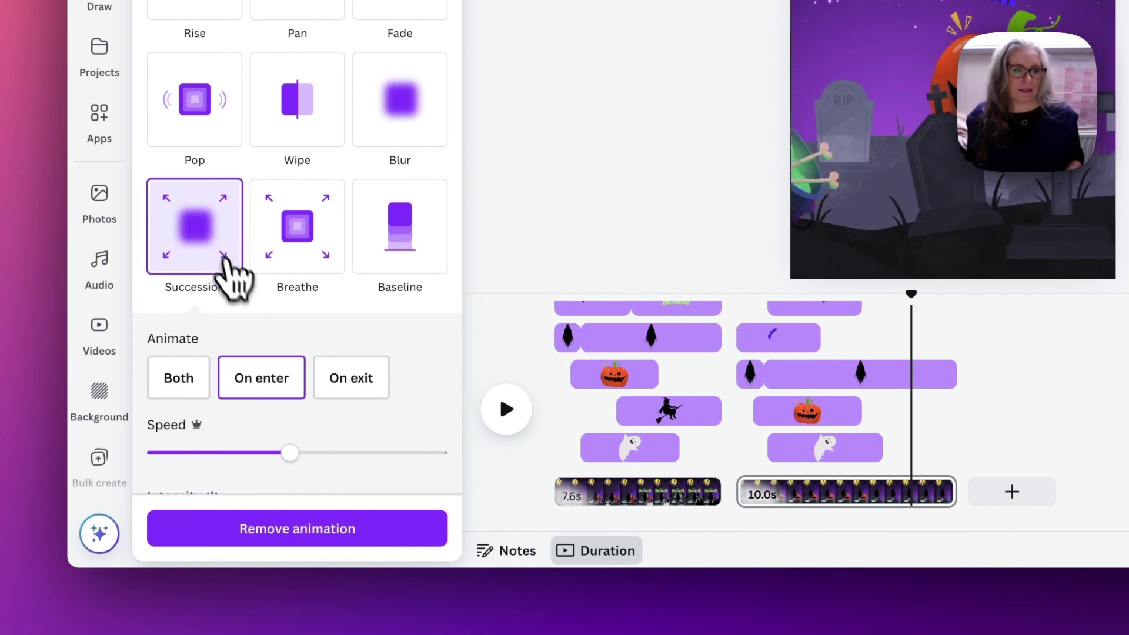
{"action": "scroll", "coordinate": [220, 268], "scroll_direction": "down", "scroll_amount": 8}
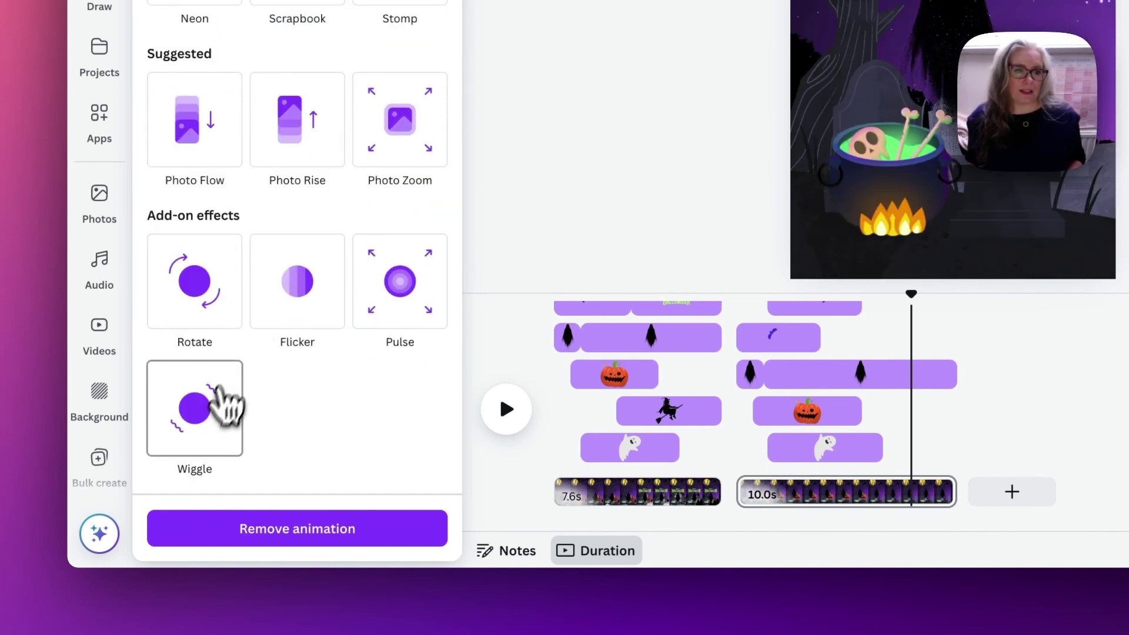
{"action": "left_click", "coordinate": [224, 383]}
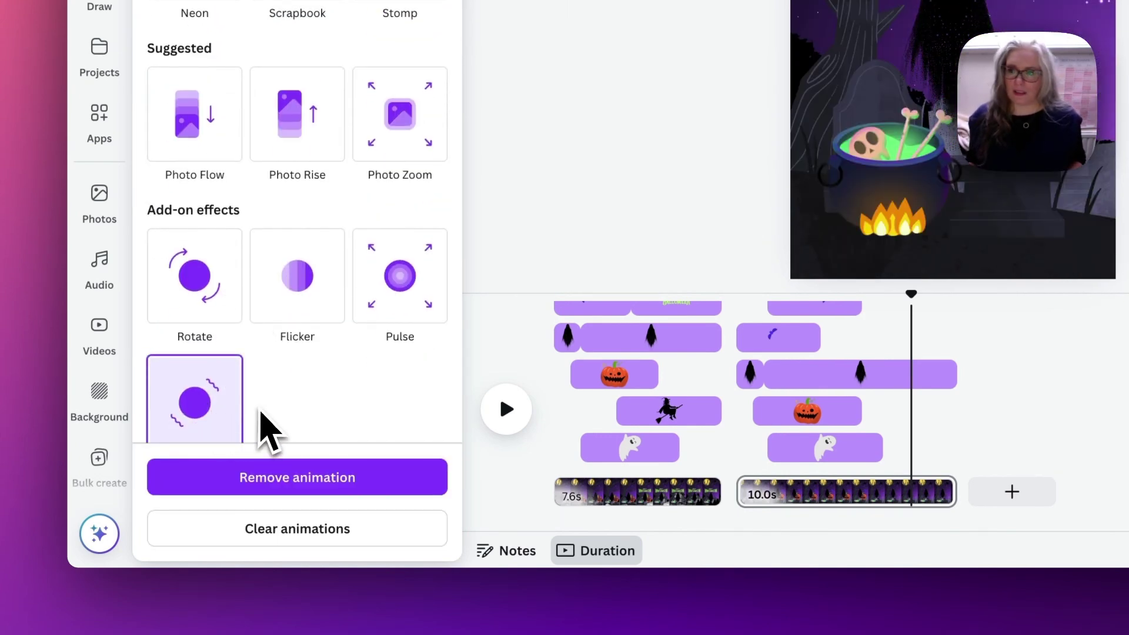
{"action": "scroll", "coordinate": [265, 412], "scroll_direction": "down", "scroll_amount": 3}
{"action": "left_click", "coordinate": [231, 380]}
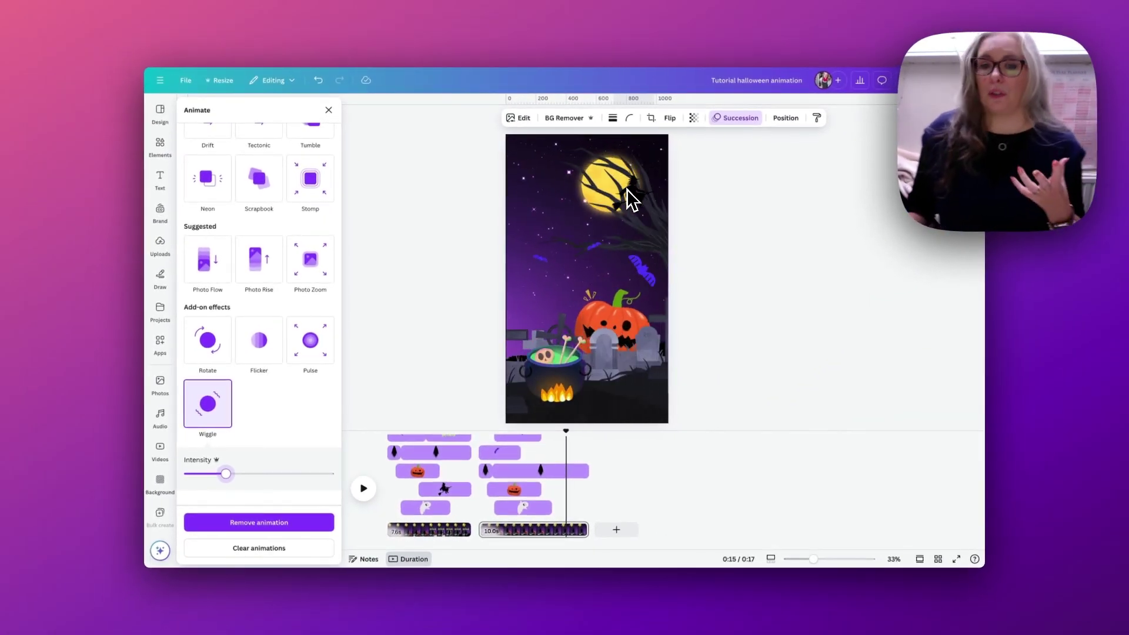
Trim the start of the witch's clip to about the page's last half and place its layer between the graveyard and the moon
{"action": "left_click", "coordinate": [510, 485]}
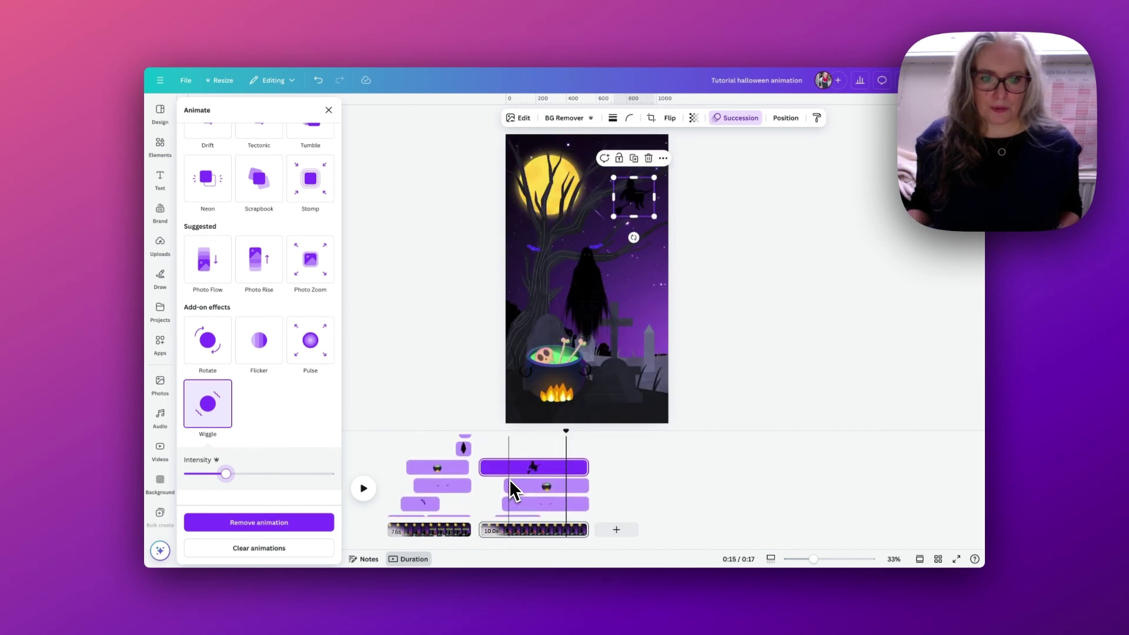
{"action": "left_click_drag", "start_coordinate": [485, 469], "coordinate": [561, 435]}
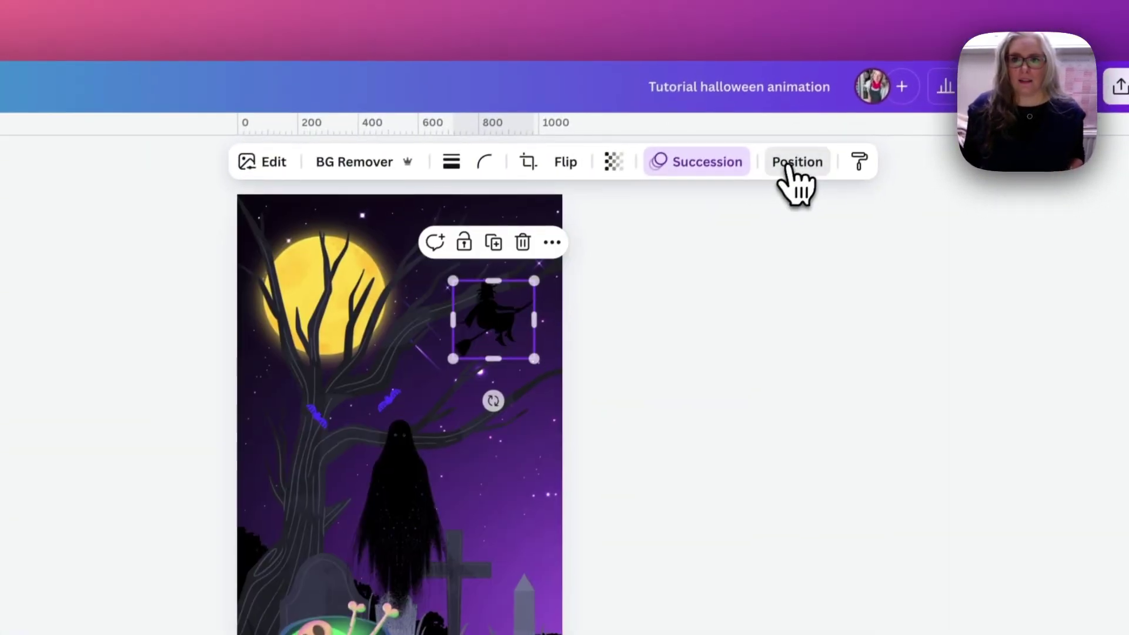
{"action": "left_click", "coordinate": [797, 162]}
{"action": "left_click_drag", "start_coordinate": [265, 227], "coordinate": [302, 386]}
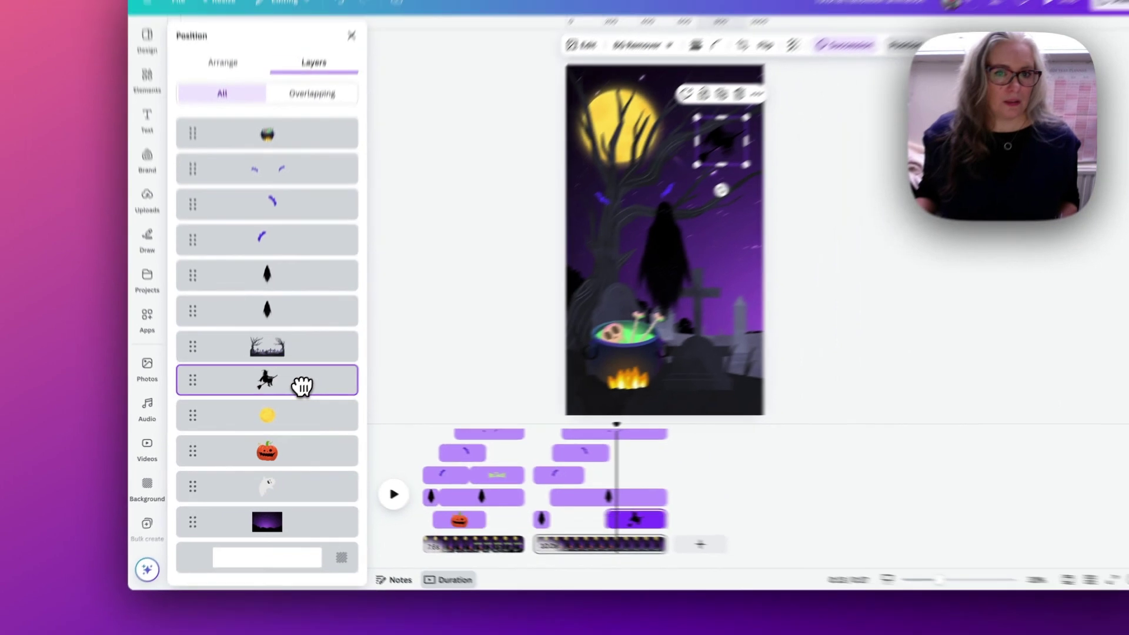
{"action": "left_click_drag", "start_coordinate": [616, 425], "coordinate": [559, 426]}
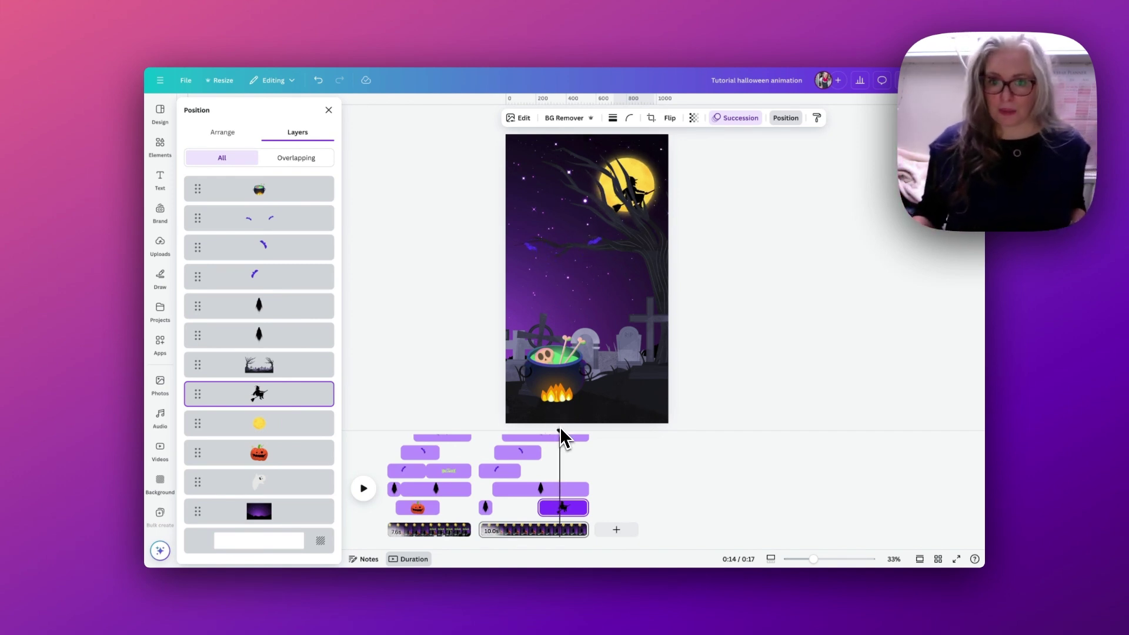
{"action": "scroll", "coordinate": [520, 464], "scroll_direction": "up", "scroll_amount": 3}
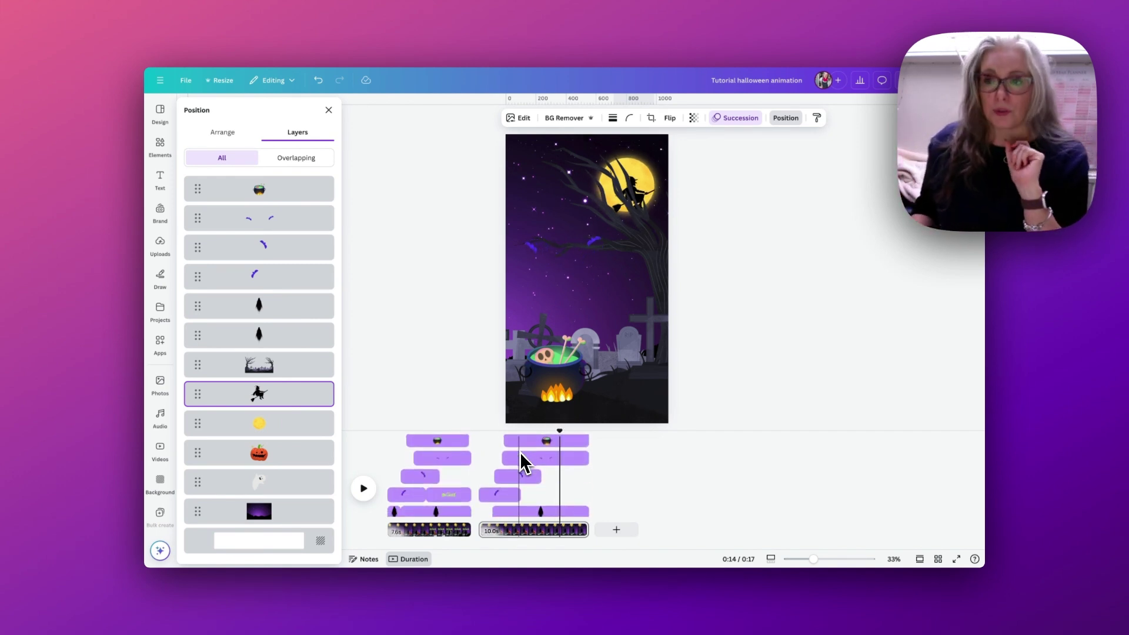
Search the graphics for "happy halloween text" and place the spooky Happy Halloween lettering across the middle of the second page
{"action": "scroll", "coordinate": [522, 463], "scroll_direction": "up", "scroll_amount": 2}
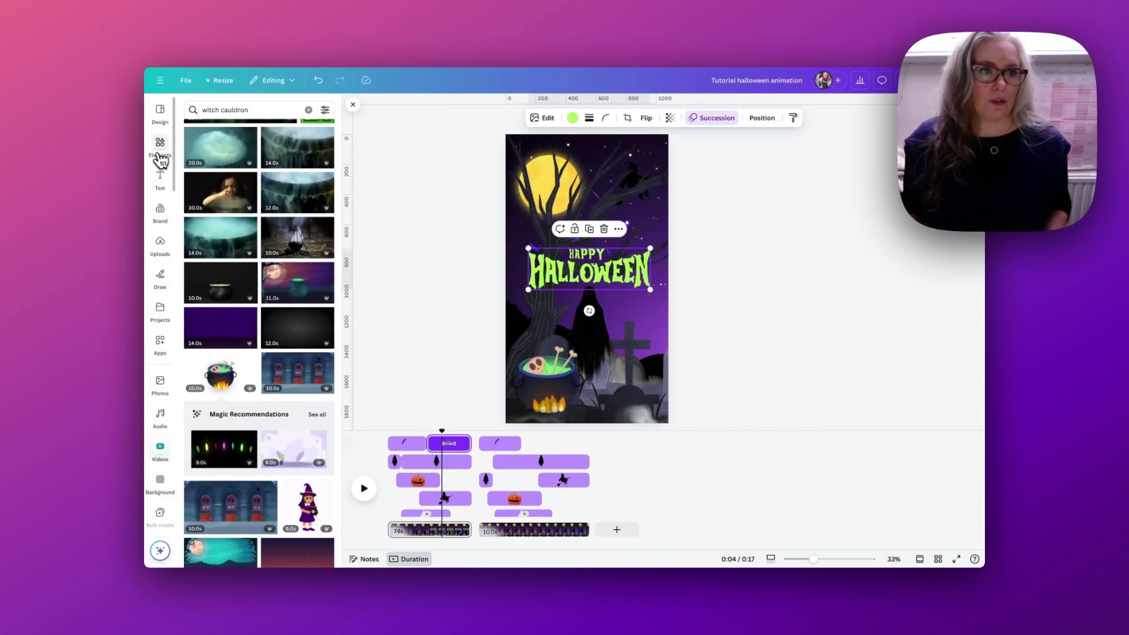
{"action": "left_click", "coordinate": [160, 147]}
{"action": "left_click", "coordinate": [217, 111]}
{"action": "type", "text": "happy"}
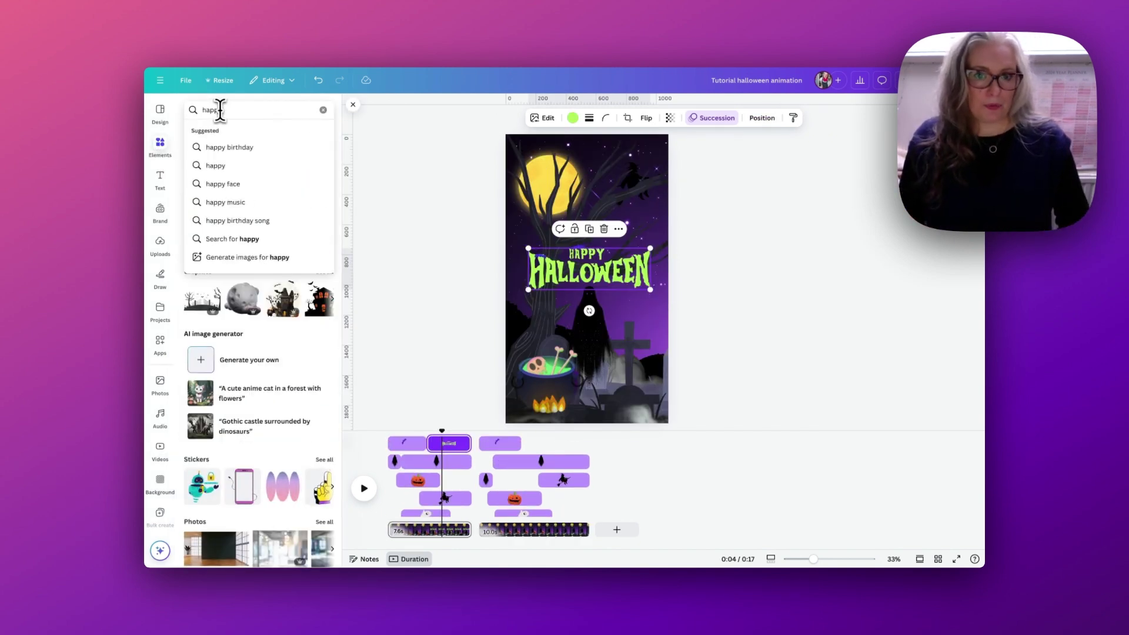
{"action": "type", "text": " halloween text"}
{"action": "key", "text": "Return"}
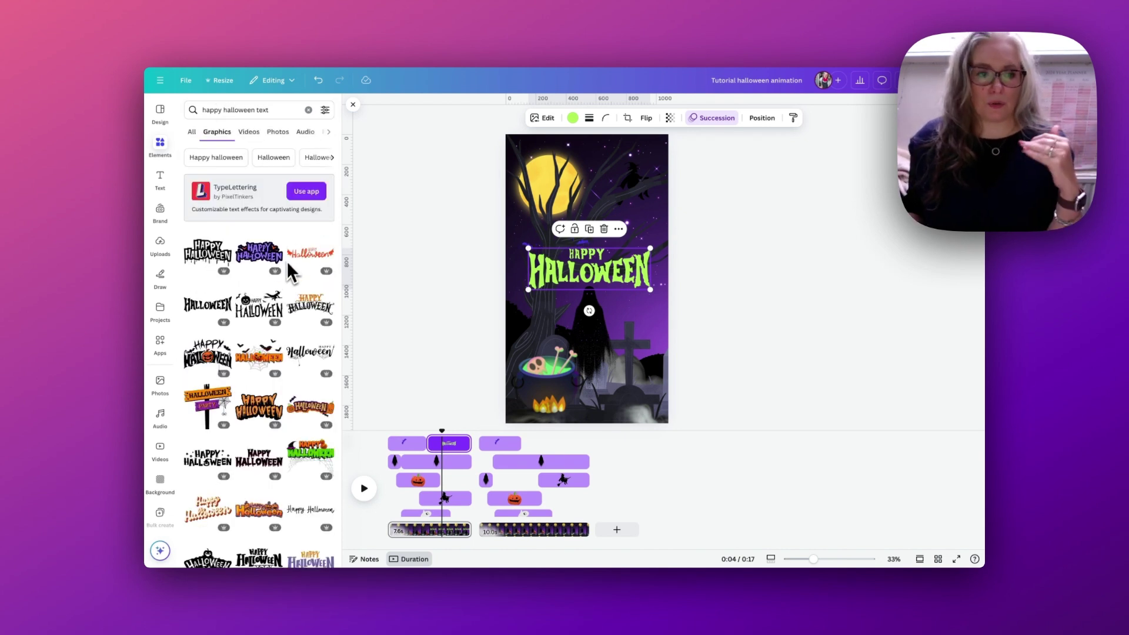
{"action": "scroll", "coordinate": [285, 263], "scroll_direction": "down", "scroll_amount": 5}
{"action": "scroll", "coordinate": [284, 265], "scroll_direction": "down", "scroll_amount": 2}
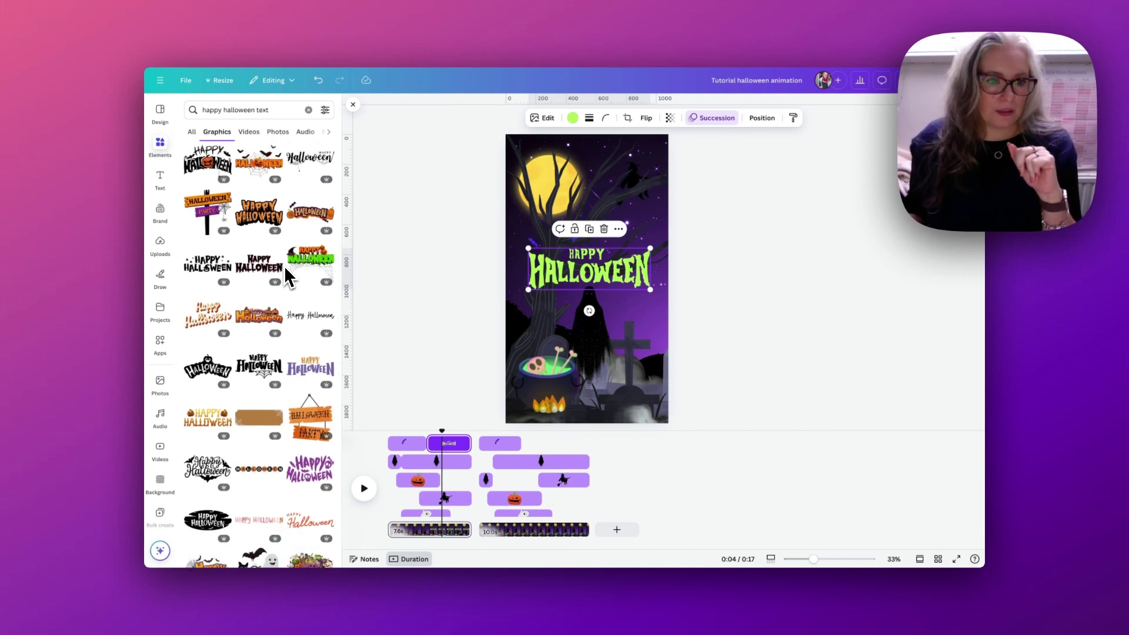
{"action": "scroll", "coordinate": [284, 266], "scroll_direction": "up", "scroll_amount": 3}
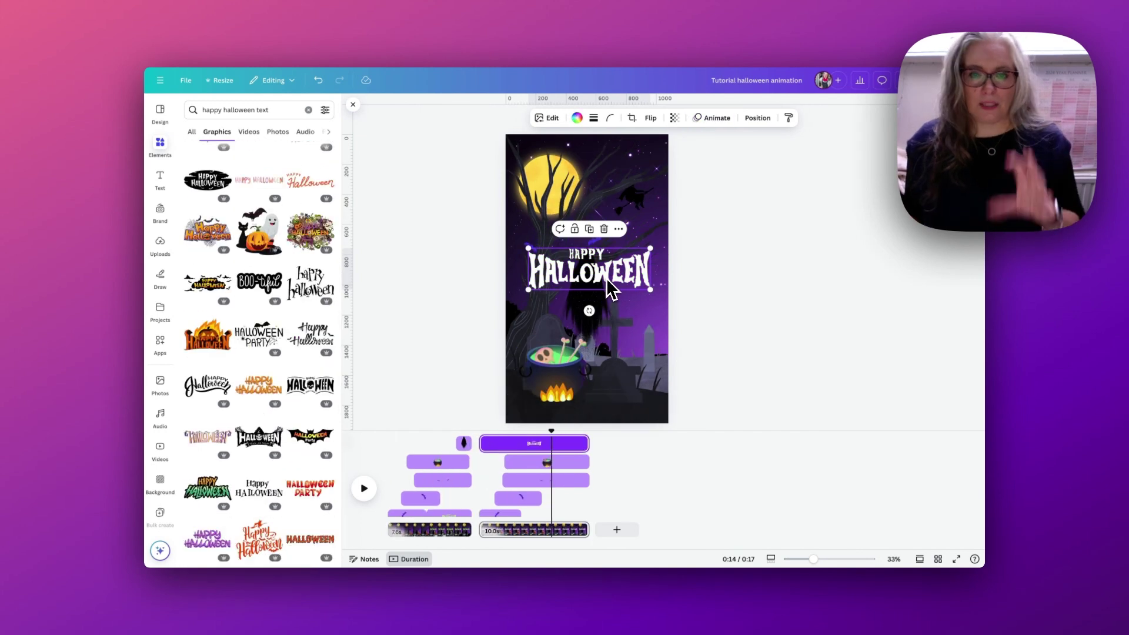
Recolour the Happy Halloween lettering lime green and animate it with Succession on enter plus a slowed-down Flicker effect
{"action": "left_click", "coordinate": [577, 119]}
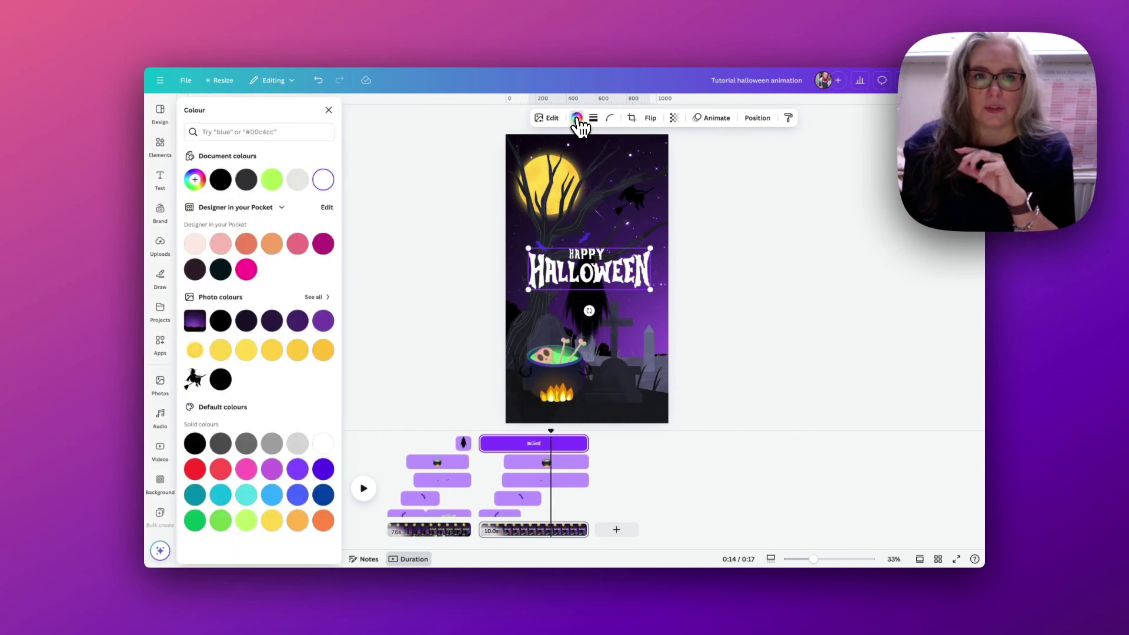
{"action": "left_click", "coordinate": [273, 181]}
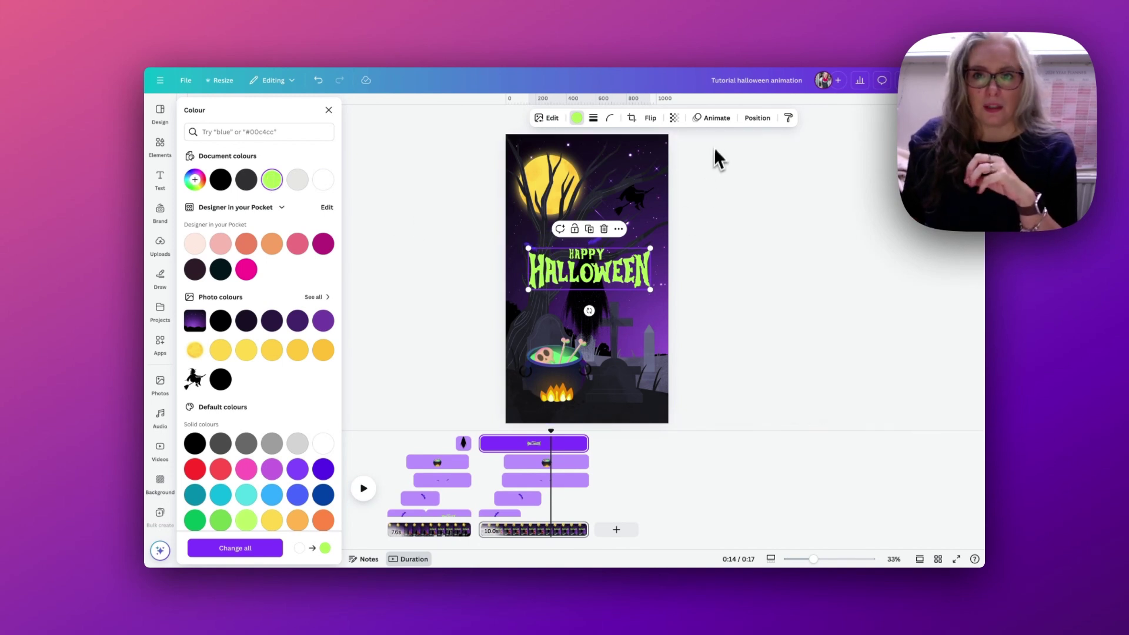
{"action": "left_click", "coordinate": [717, 118]}
{"action": "left_click", "coordinate": [207, 418]}
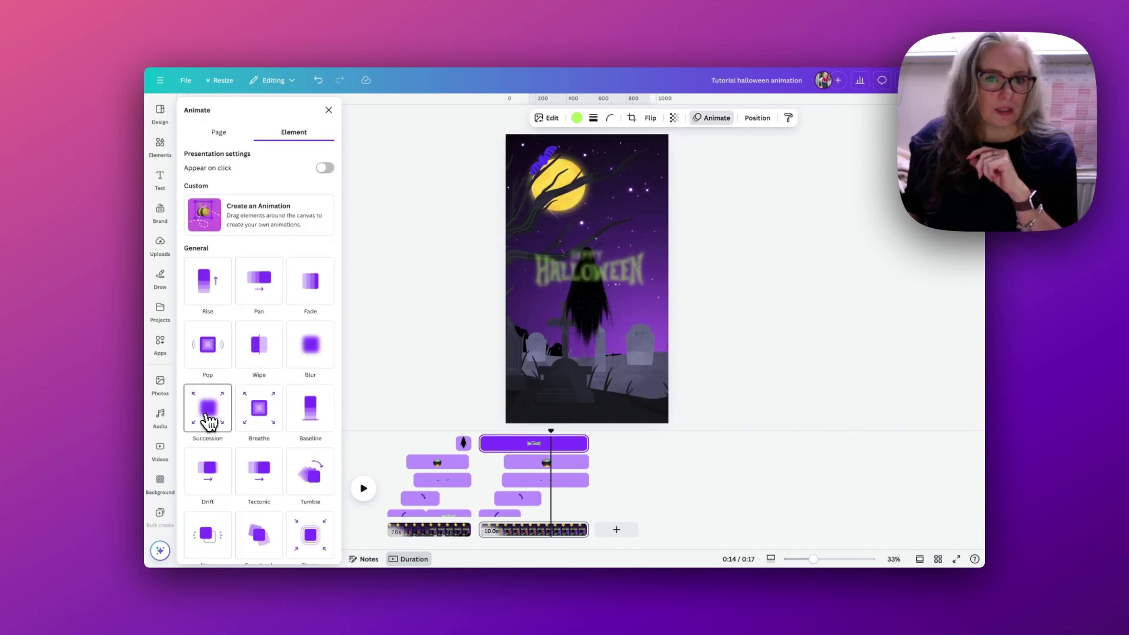
{"action": "scroll", "coordinate": [231, 459], "scroll_direction": "down", "scroll_amount": 3}
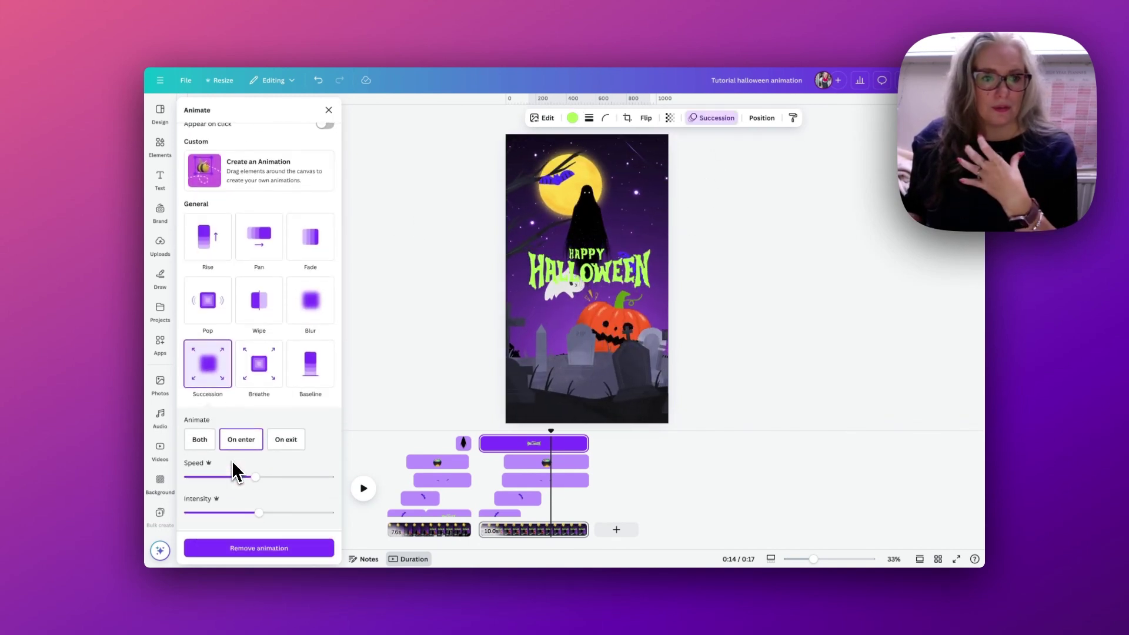
{"action": "scroll", "coordinate": [231, 460], "scroll_direction": "down", "scroll_amount": 2}
{"action": "left_click", "coordinate": [262, 436]}
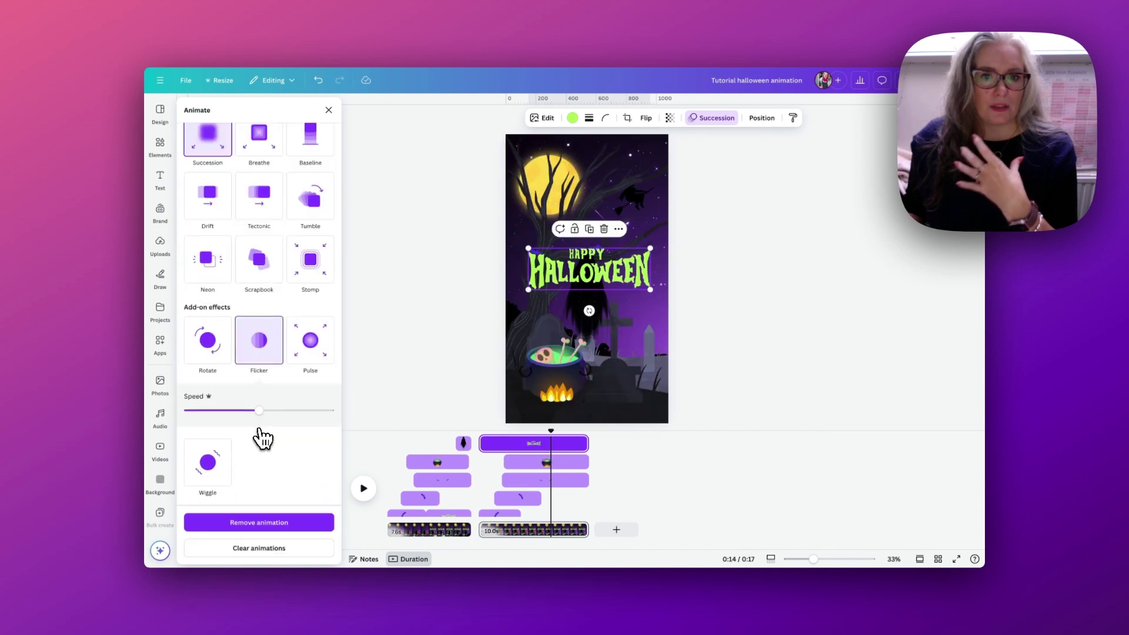
{"action": "left_click", "coordinate": [233, 410]}
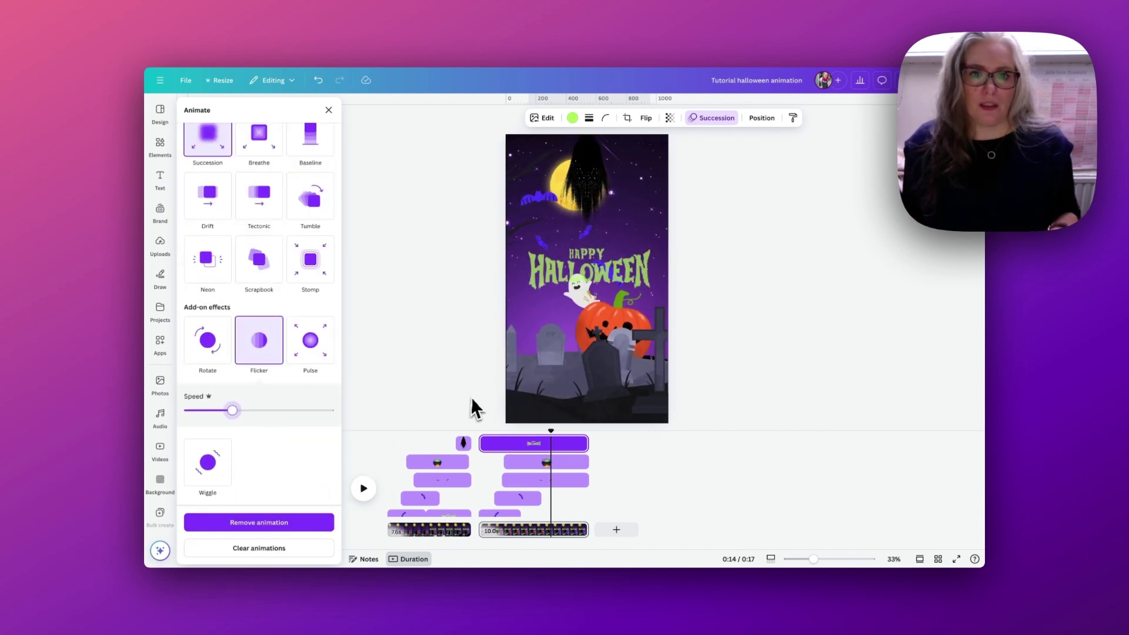
{"action": "left_click", "coordinate": [571, 286]}
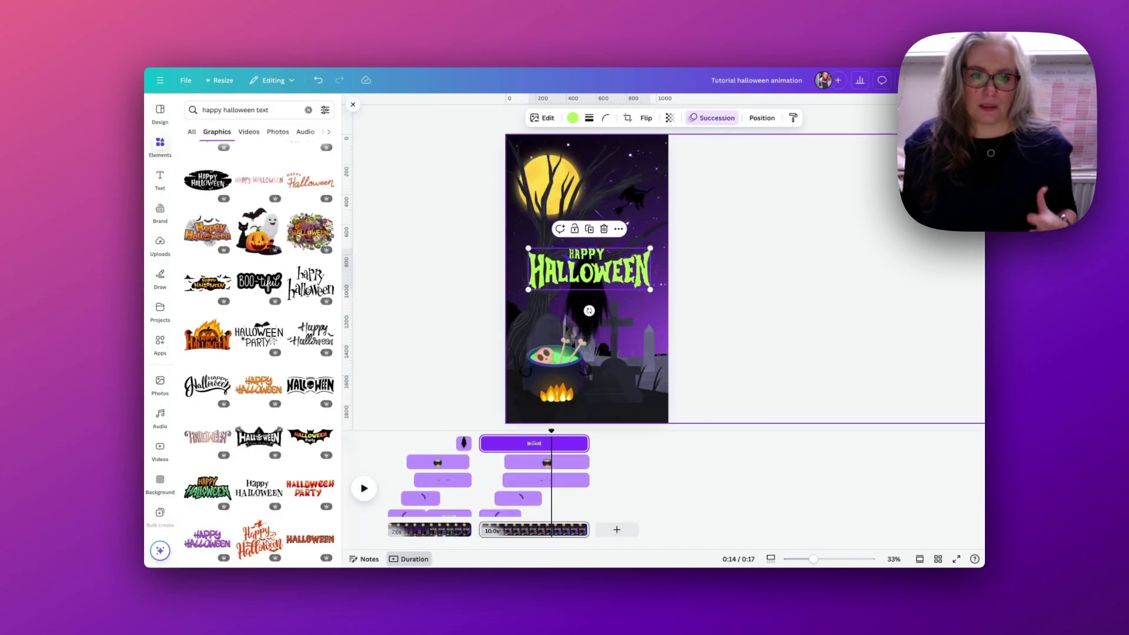
Trim the start of the Happy Halloween lettering's clip to about the page's last four seconds
{"action": "left_click_drag", "start_coordinate": [486, 446], "coordinate": [547, 445]}
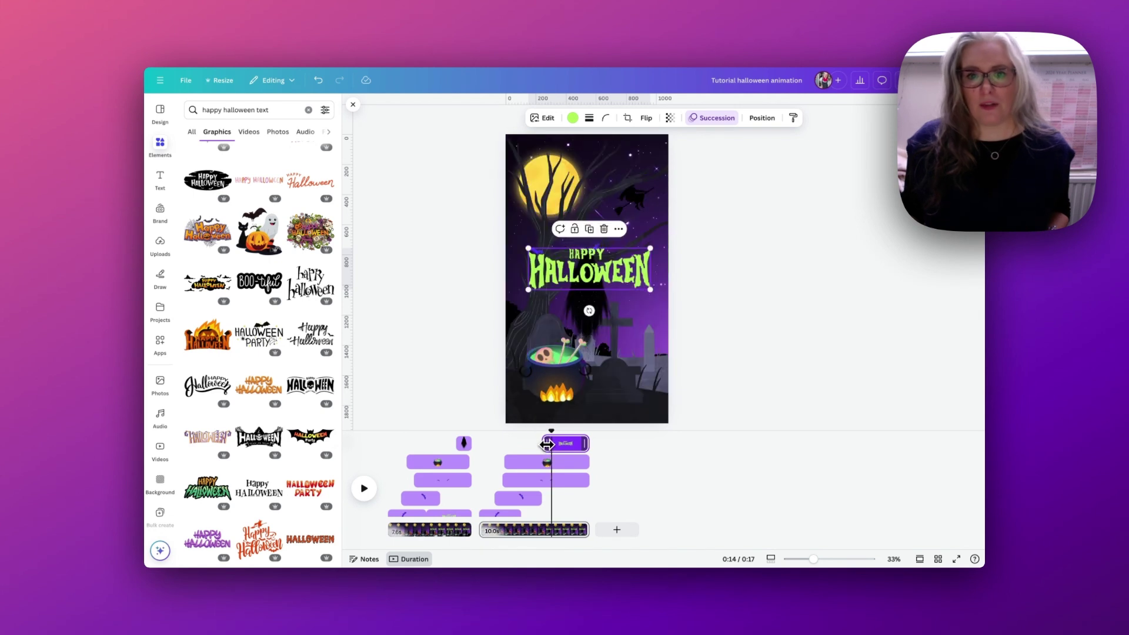
{"action": "left_click", "coordinate": [733, 356]}
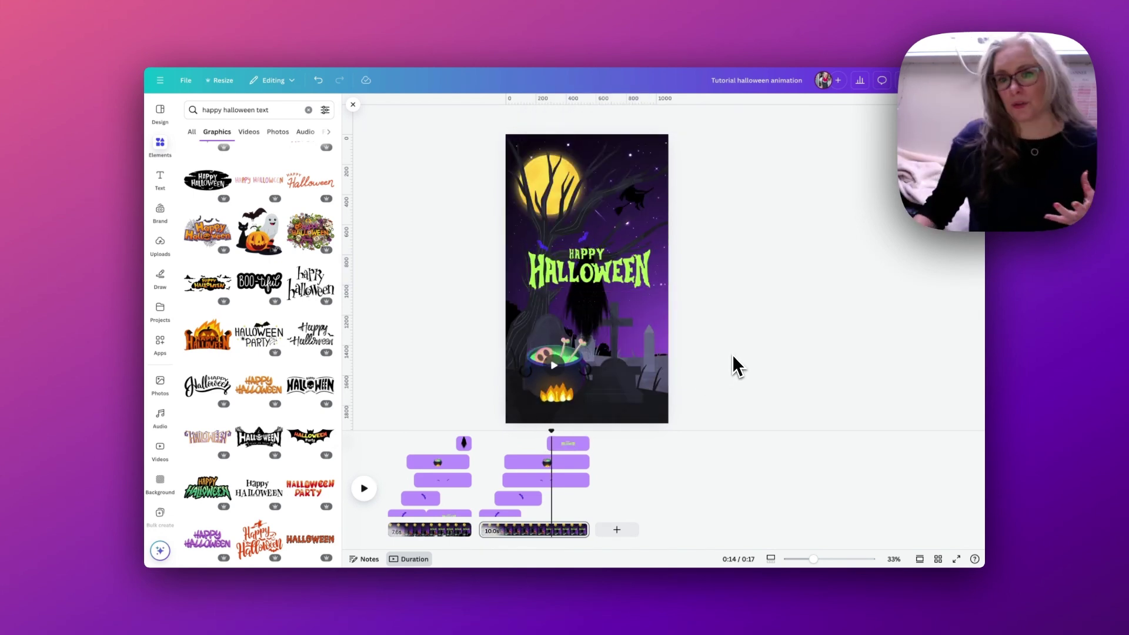
{"action": "left_click_drag", "start_coordinate": [551, 430], "coordinate": [541, 431]}
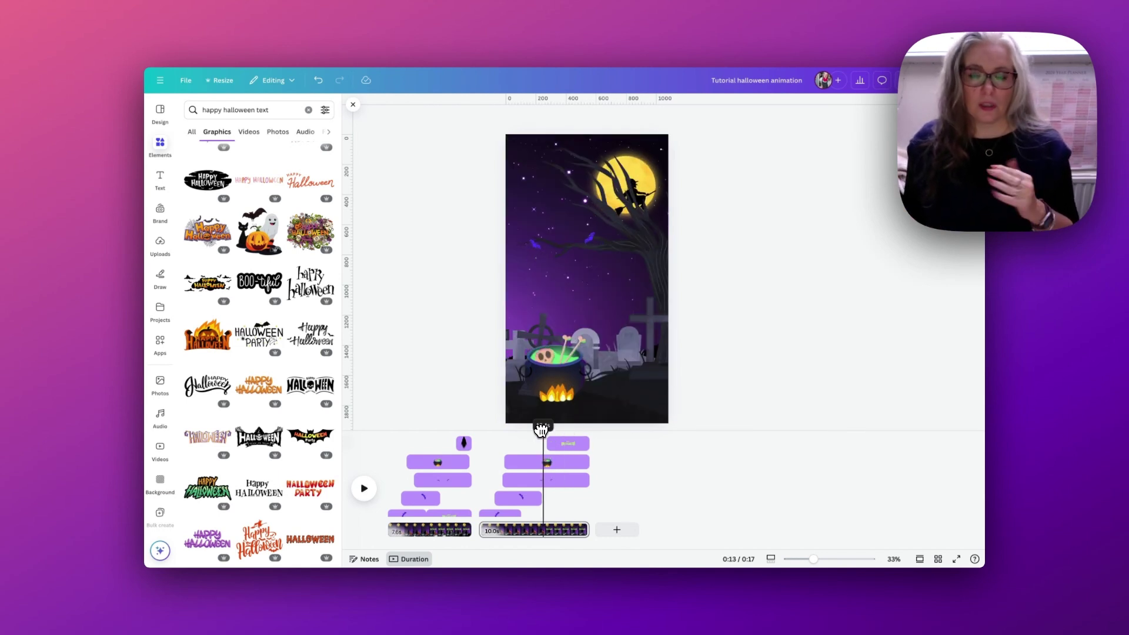
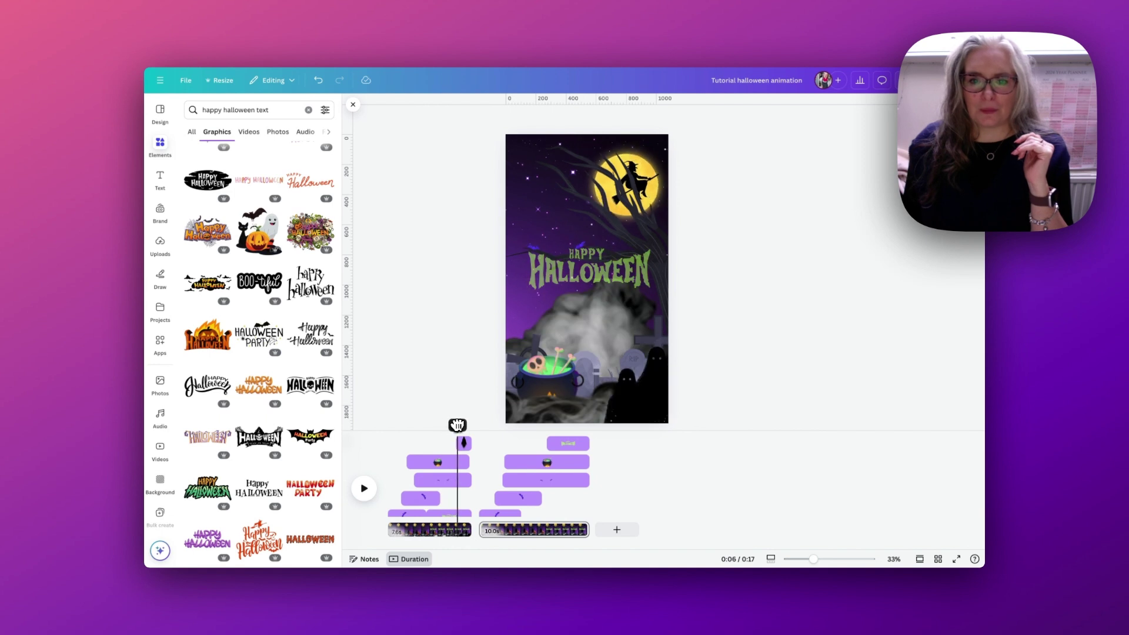
Add a copy of the black ghost, delete its custom animation path, and enlarge it in the middle of the page
{"action": "left_click", "coordinate": [541, 453]}
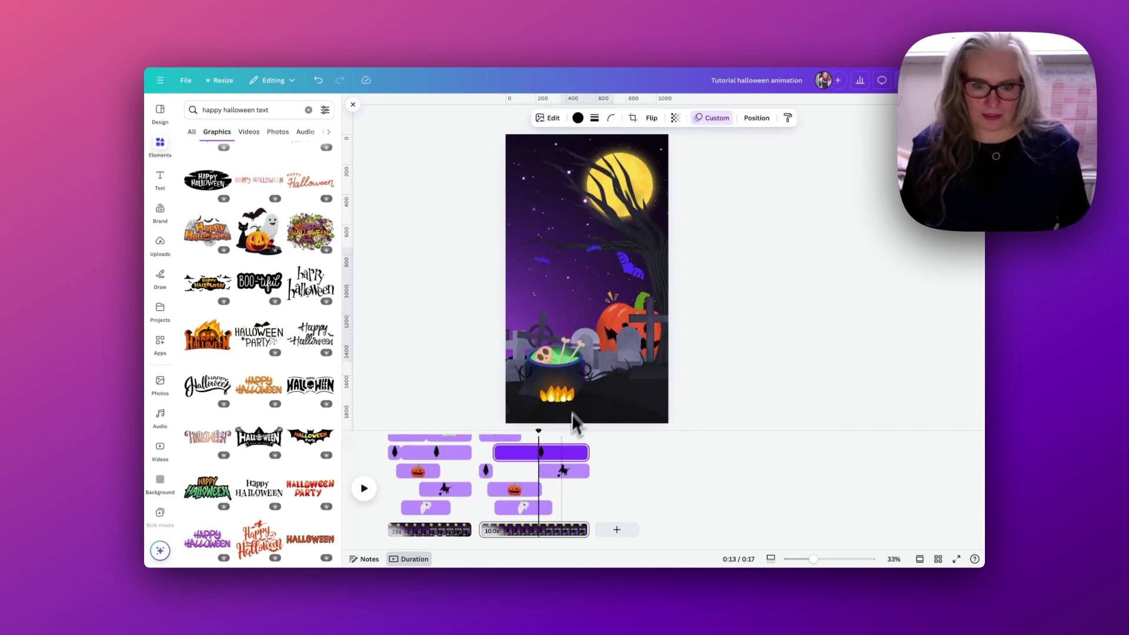
{"action": "left_click", "coordinate": [582, 363]}
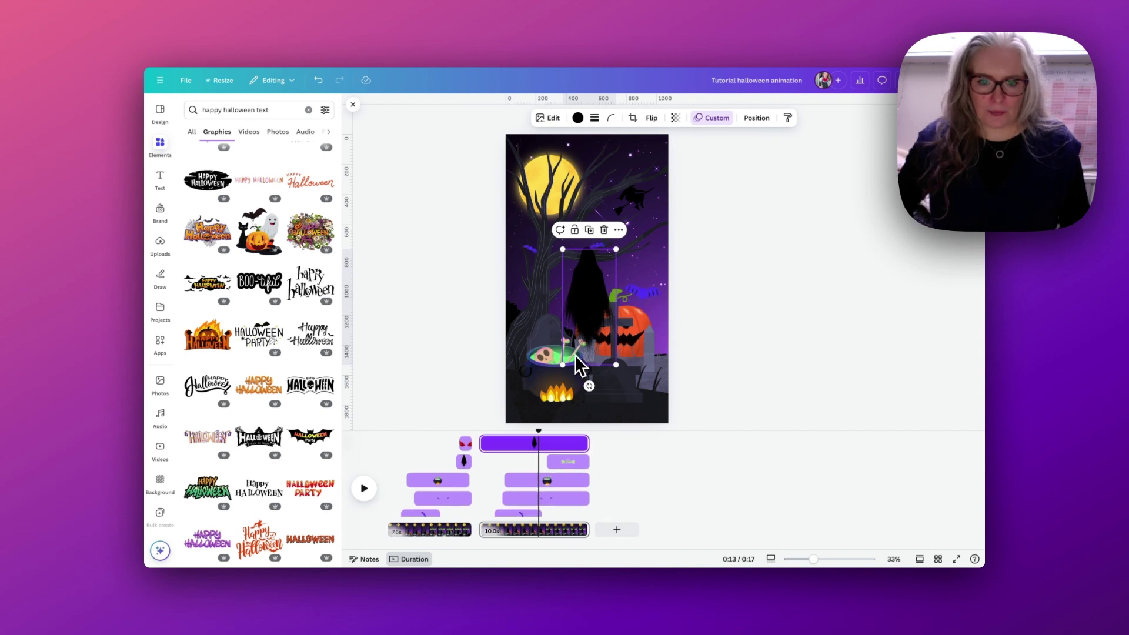
{"action": "left_click_drag", "start_coordinate": [574, 293], "coordinate": [579, 287]}
{"action": "left_click", "coordinate": [714, 120]}
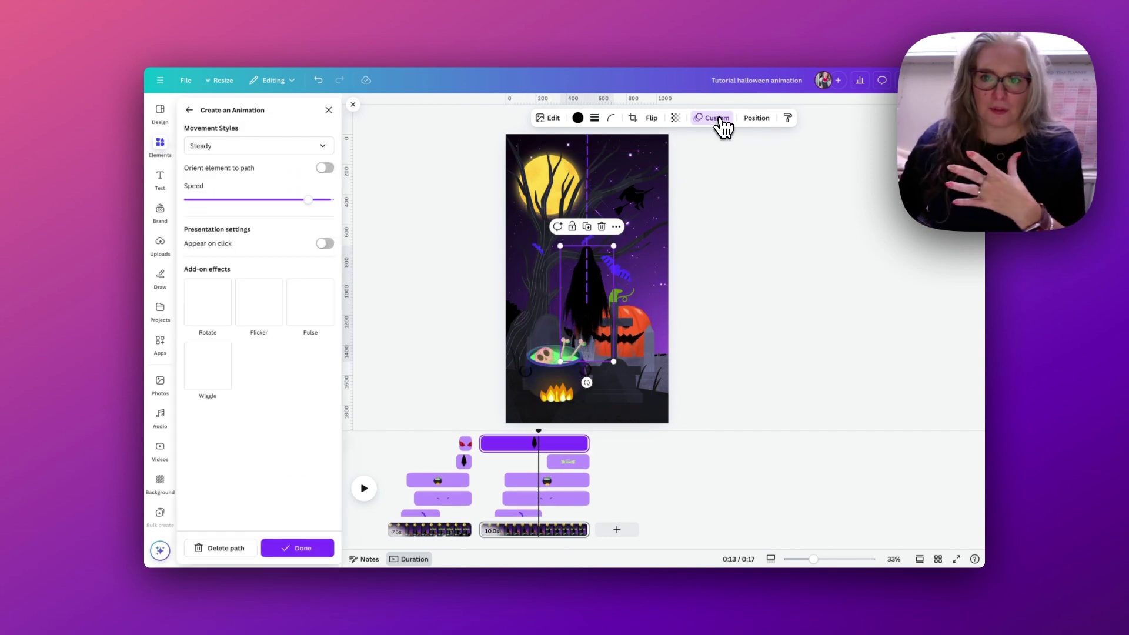
{"action": "left_click", "coordinate": [227, 549]}
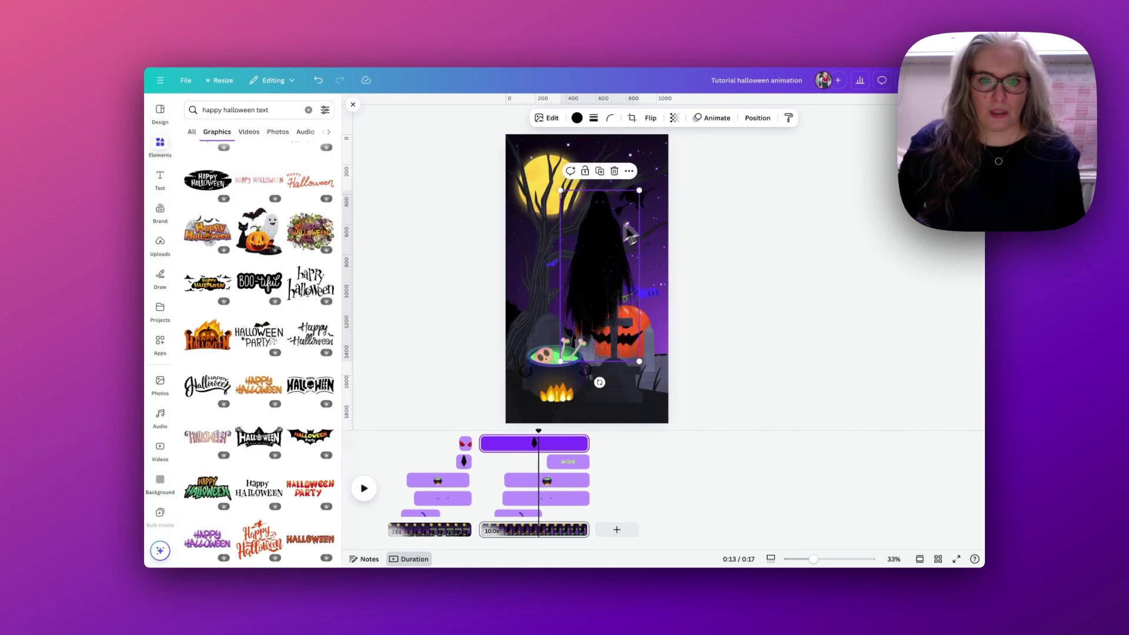
{"action": "left_click_drag", "start_coordinate": [577, 236], "coordinate": [573, 273]}
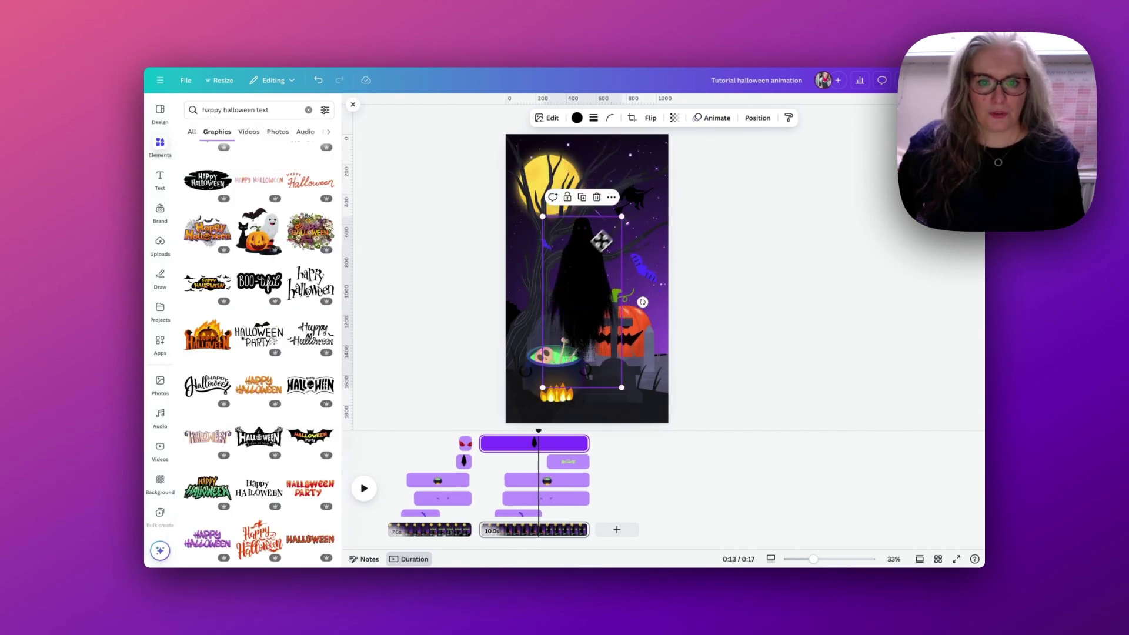
Search for animated "glowing eyes" graphics, add the angry red eyes and shrink them to fit the black ghost's face
{"action": "left_click", "coordinate": [308, 110]}
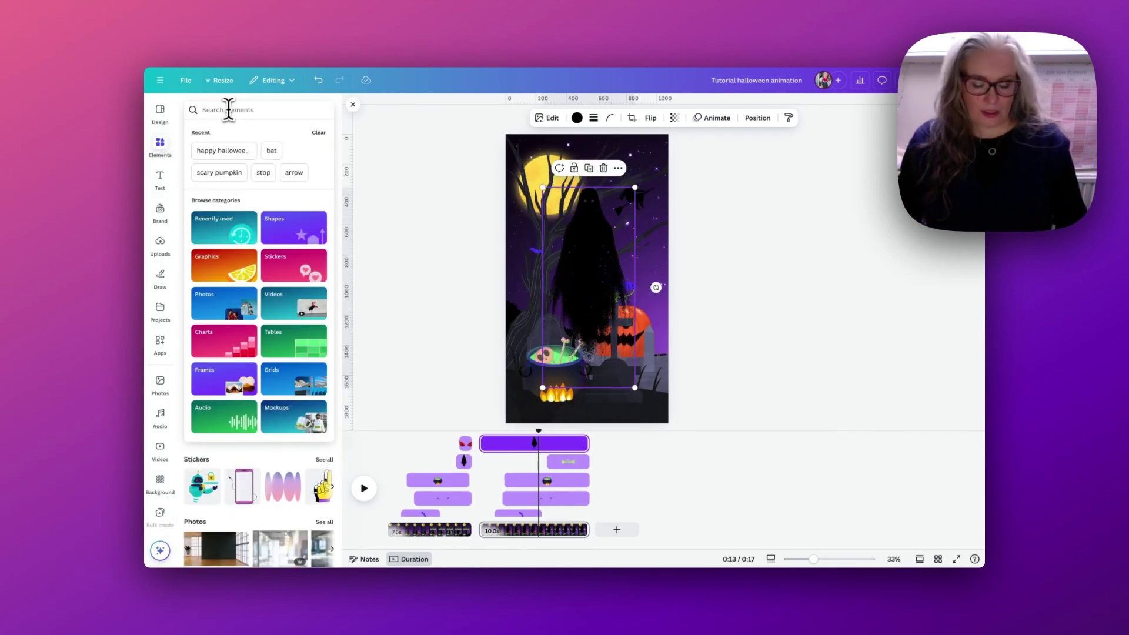
{"action": "type", "text": "glowi"}
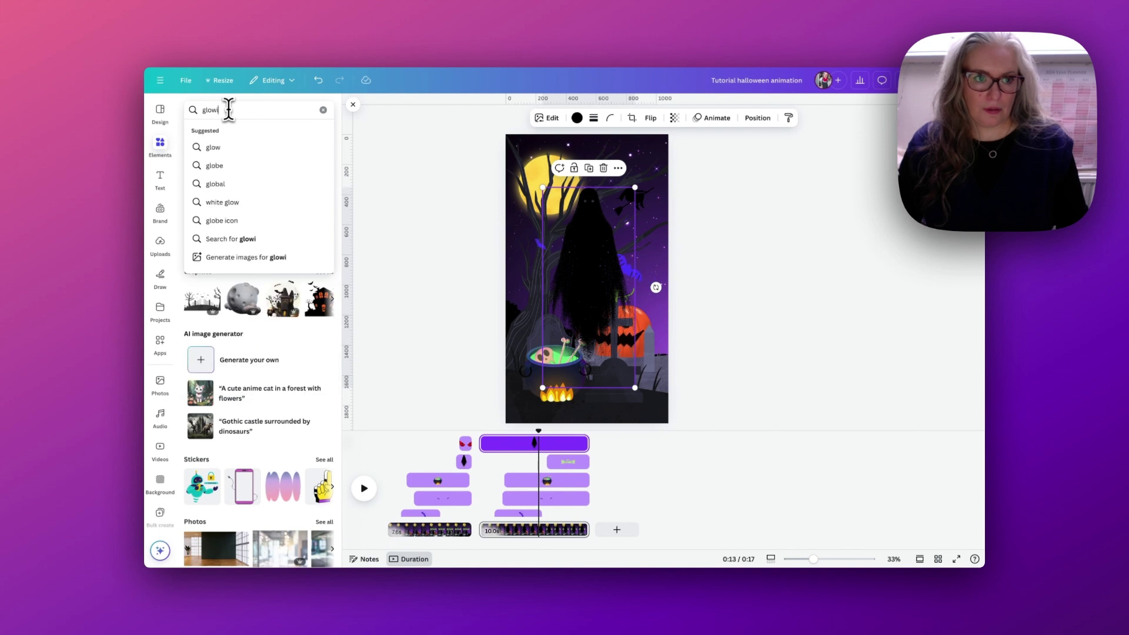
{"action": "type", "text": "ng eyes"}
{"action": "key", "text": "Return"}
{"action": "left_click", "coordinate": [325, 111]}
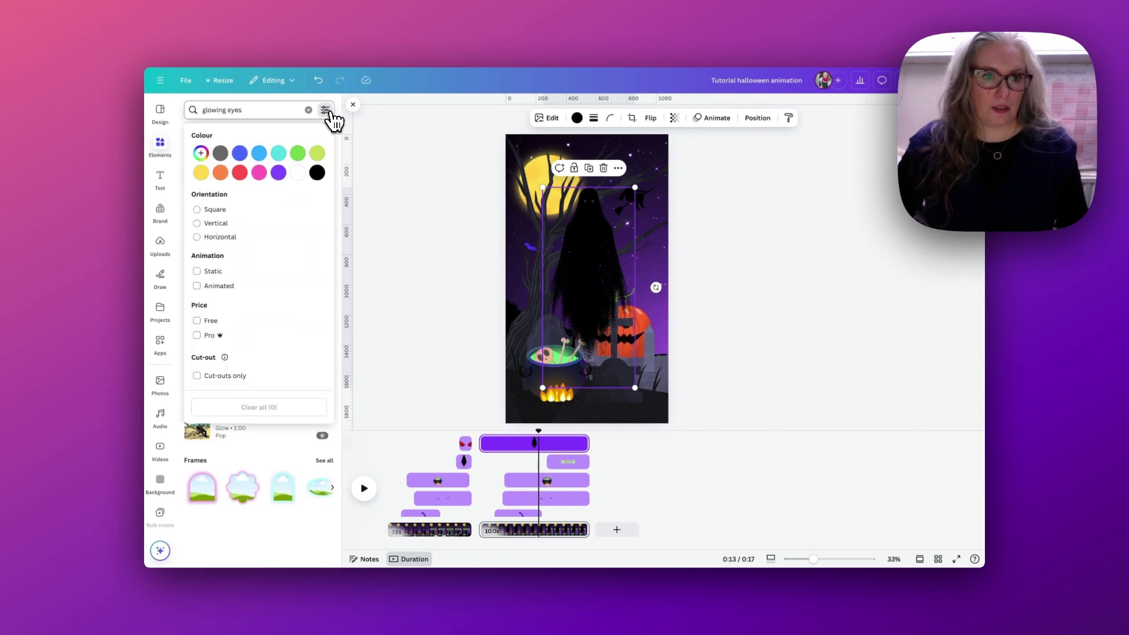
{"action": "left_click", "coordinate": [219, 285]}
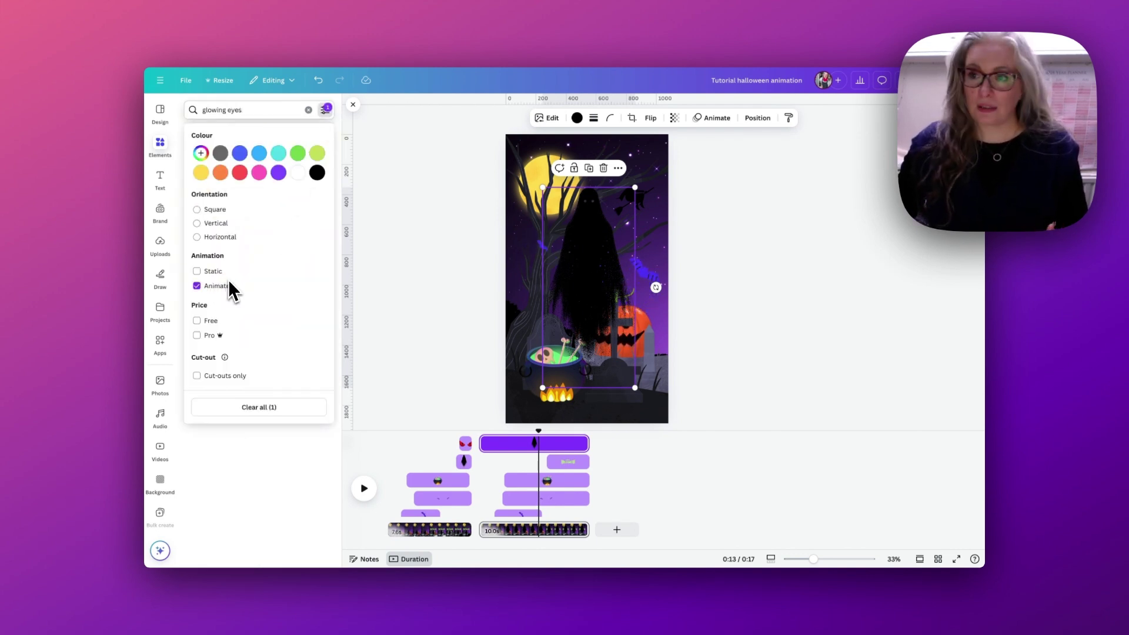
{"action": "left_click", "coordinate": [344, 218]}
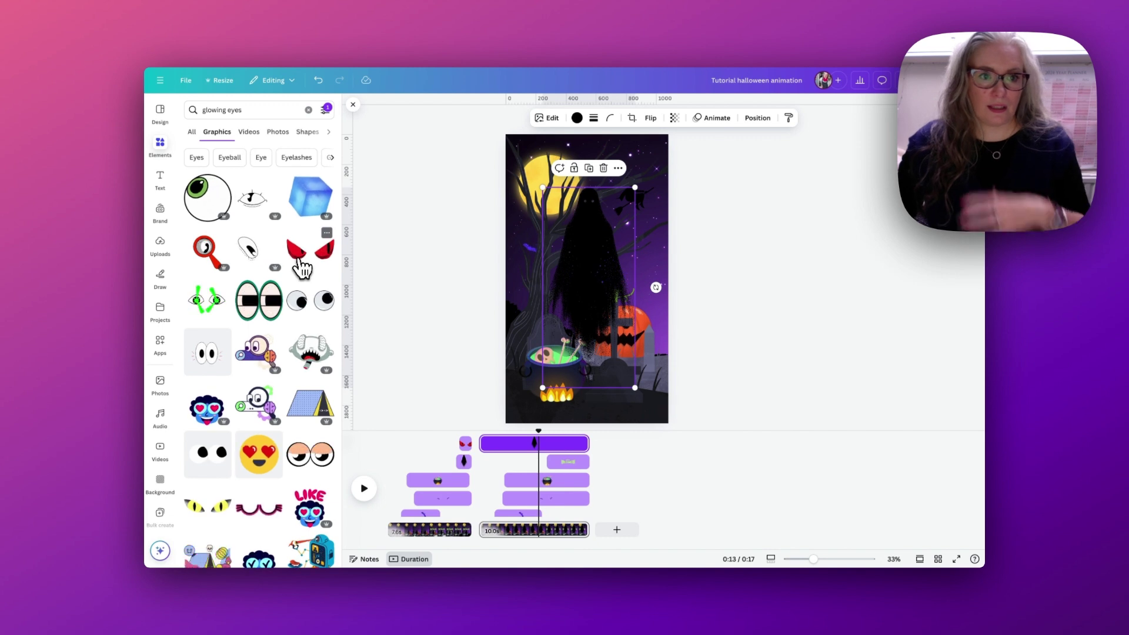
{"action": "left_click", "coordinate": [303, 259]}
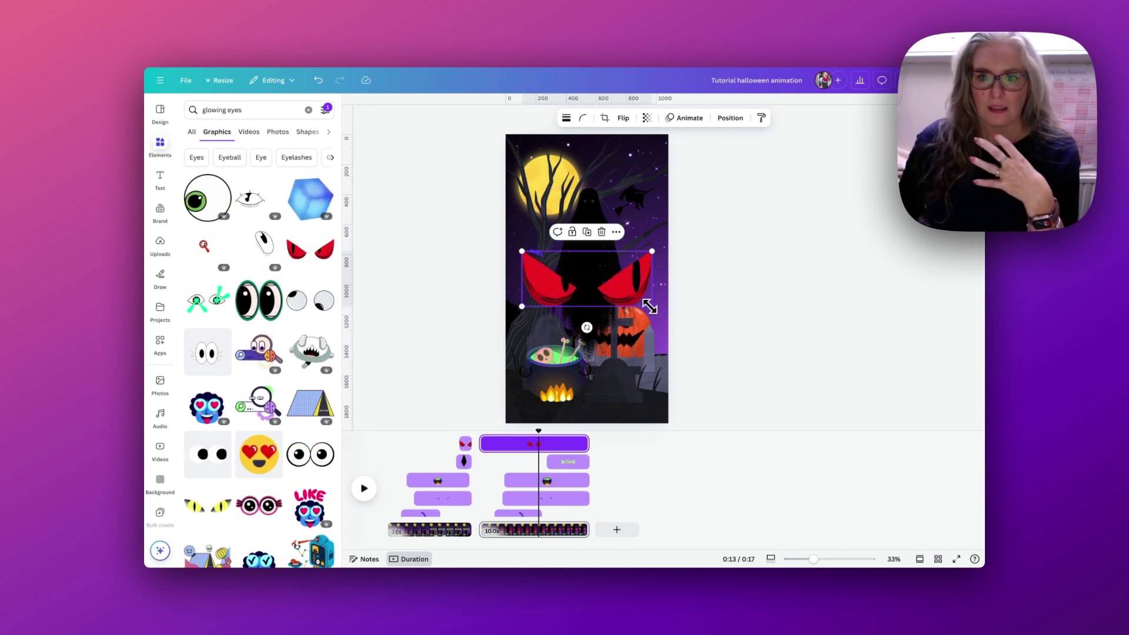
{"action": "left_click_drag", "start_coordinate": [652, 306], "coordinate": [578, 202]}
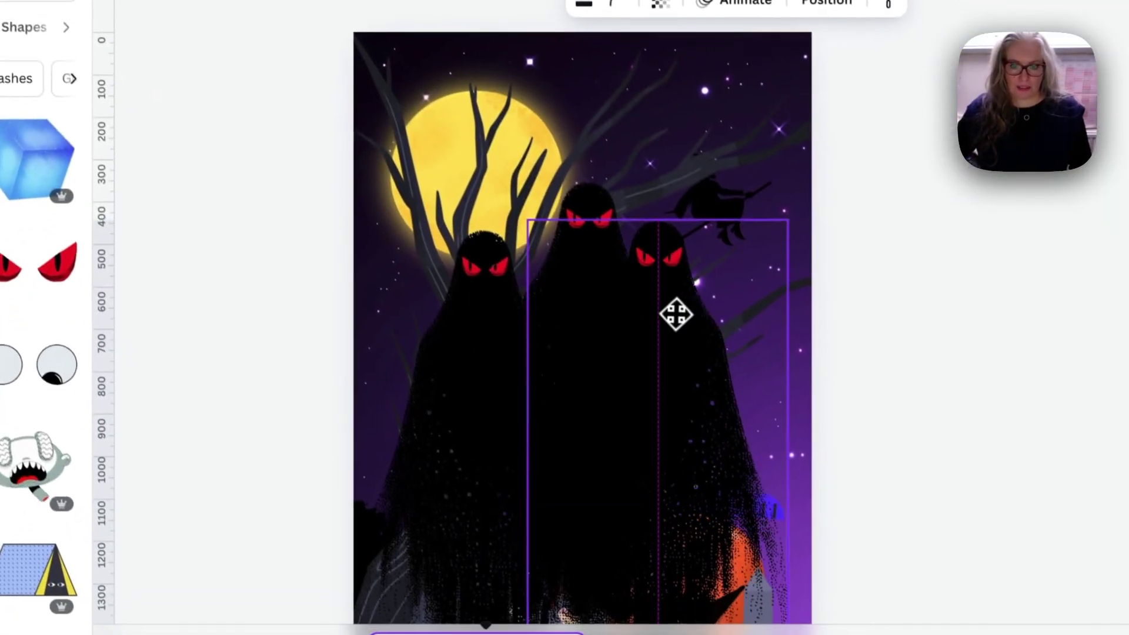
Arrange four copies of the red-eyed ghost along the page's bottom edge at staggered heights and scale the group down slightly
{"action": "left_click_drag", "start_coordinate": [743, 475], "coordinate": [771, 465]}
{"action": "left_click_drag", "start_coordinate": [706, 315], "coordinate": [438, 367]}
{"action": "scroll", "coordinate": [650, 295], "scroll_direction": "down", "scroll_amount": 3}
{"action": "left_click_drag", "start_coordinate": [651, 295], "coordinate": [754, 494]}
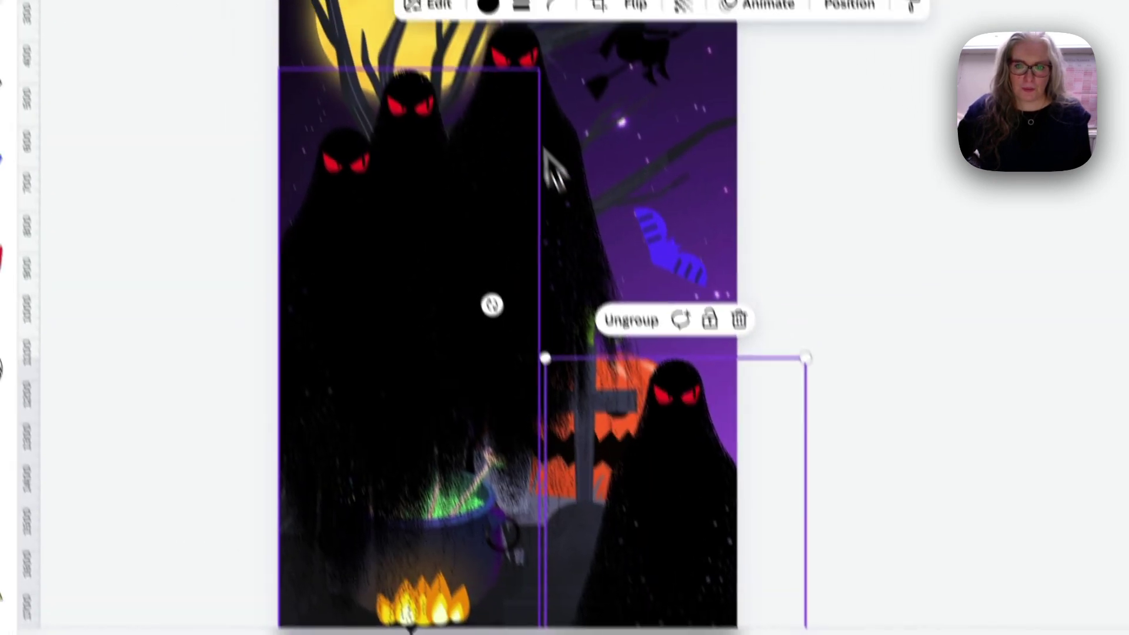
{"action": "left_click_drag", "start_coordinate": [549, 171], "coordinate": [597, 496]}
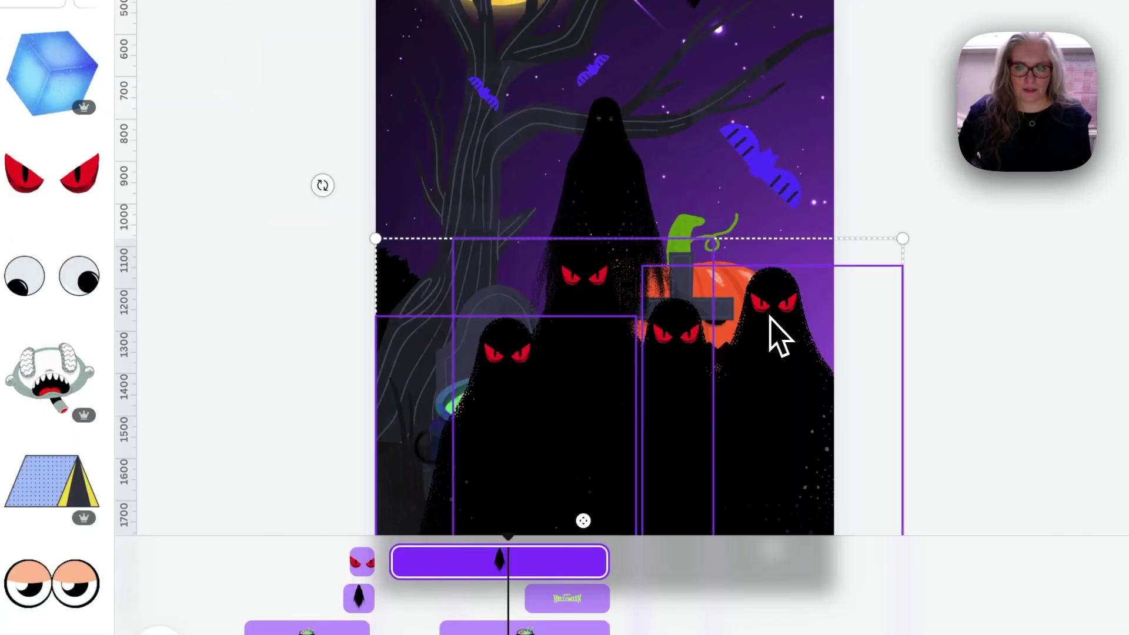
{"action": "left_click_drag", "start_coordinate": [376, 239], "coordinate": [417, 285]}
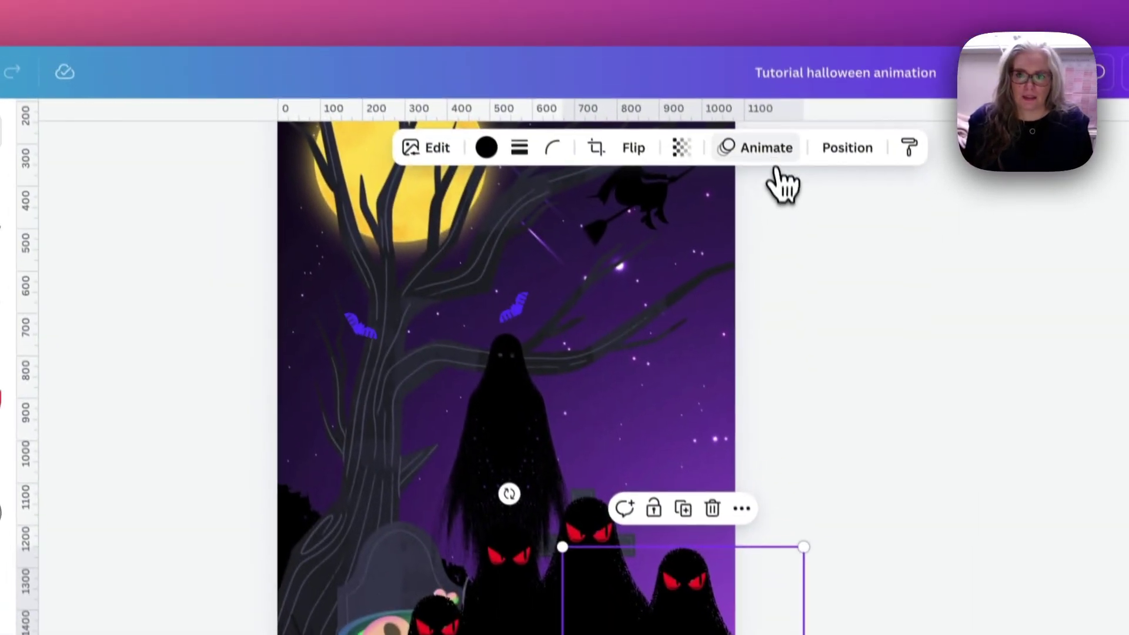
Apply the Baseline animation to the ghosts and trim the starts of the ghost and eye clips to about the page's last 3 seconds
{"action": "left_click", "coordinate": [766, 154]}
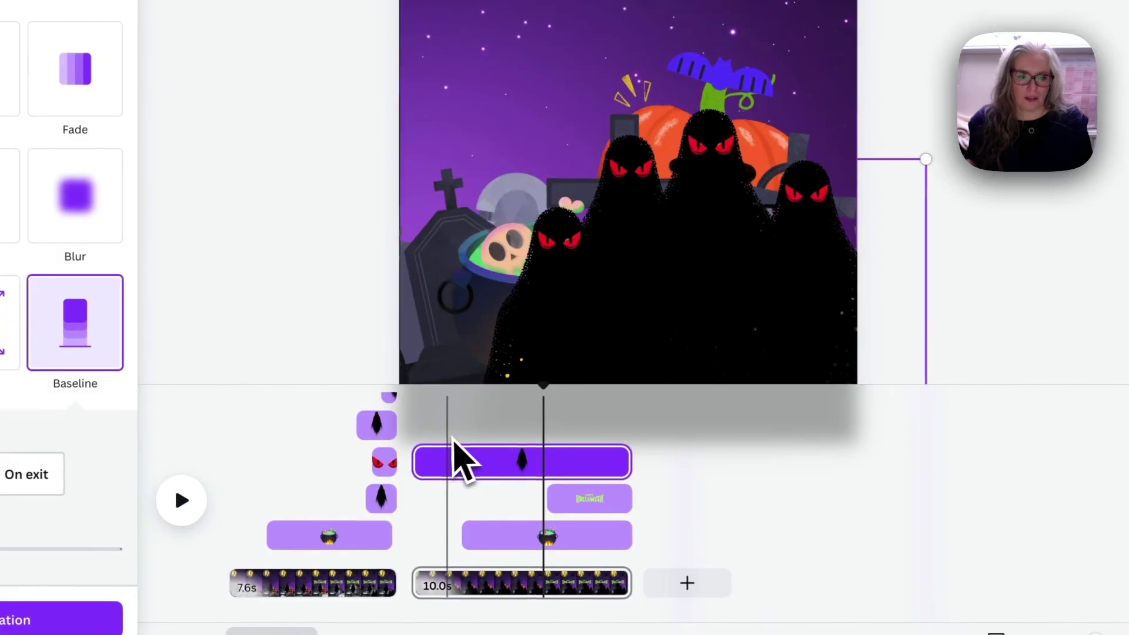
{"action": "left_click_drag", "start_coordinate": [429, 462], "coordinate": [566, 461]}
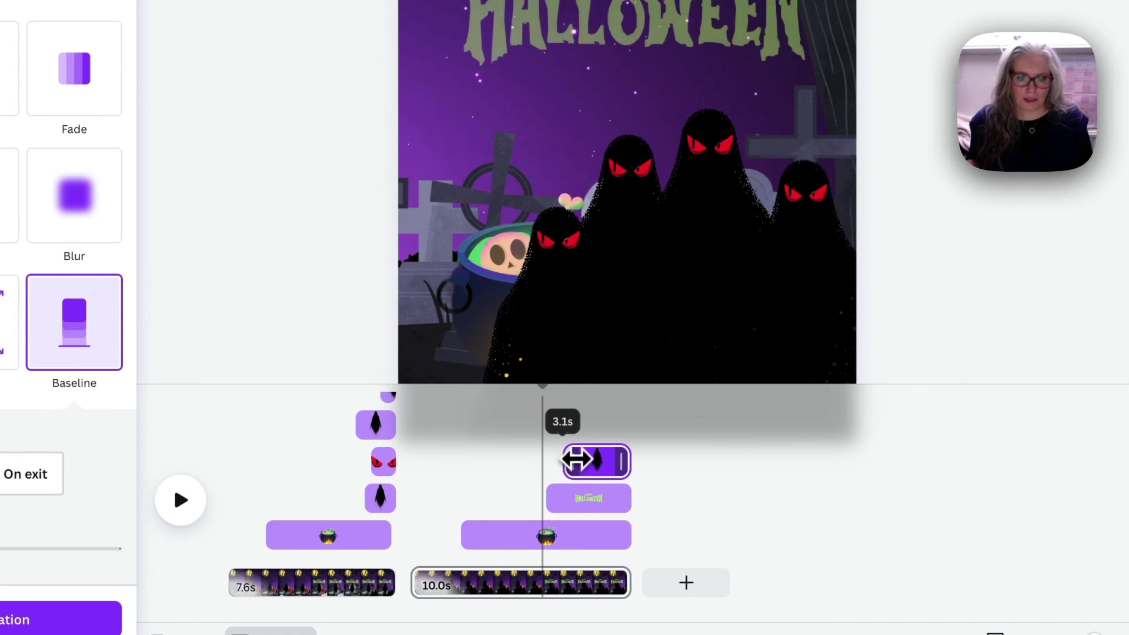
{"action": "left_click_drag", "start_coordinate": [576, 459], "coordinate": [434, 418]}
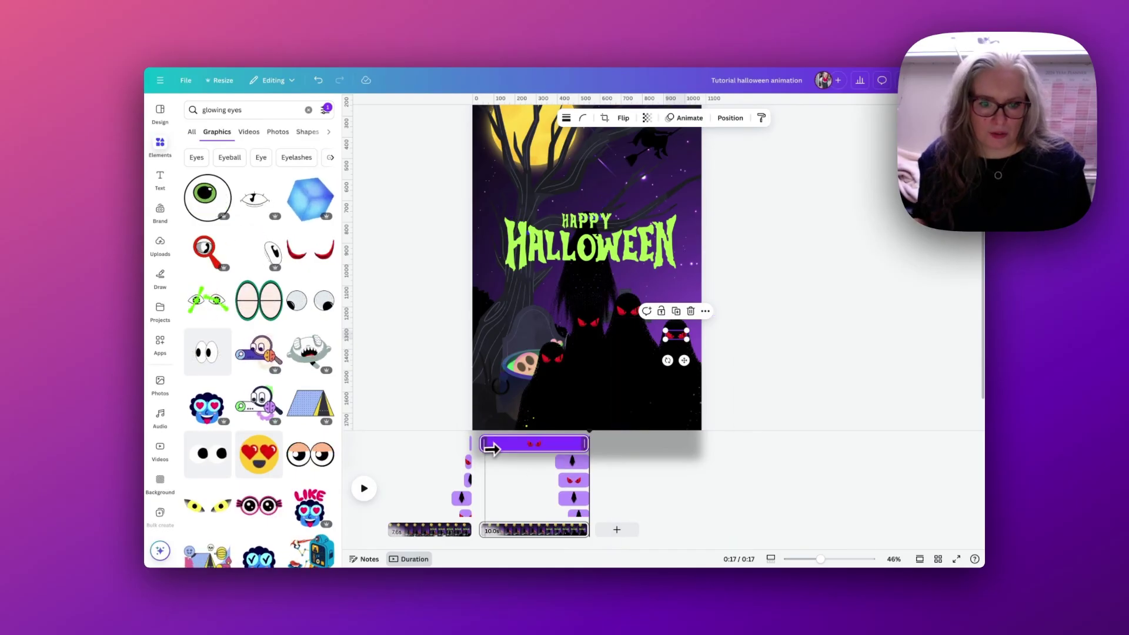
{"action": "left_click_drag", "start_coordinate": [491, 449], "coordinate": [564, 442]}
Inspect the layer order of the black ghosts and their red eyes on the second page
{"action": "left_click", "coordinate": [573, 498]}
{"action": "left_click", "coordinate": [757, 117]}
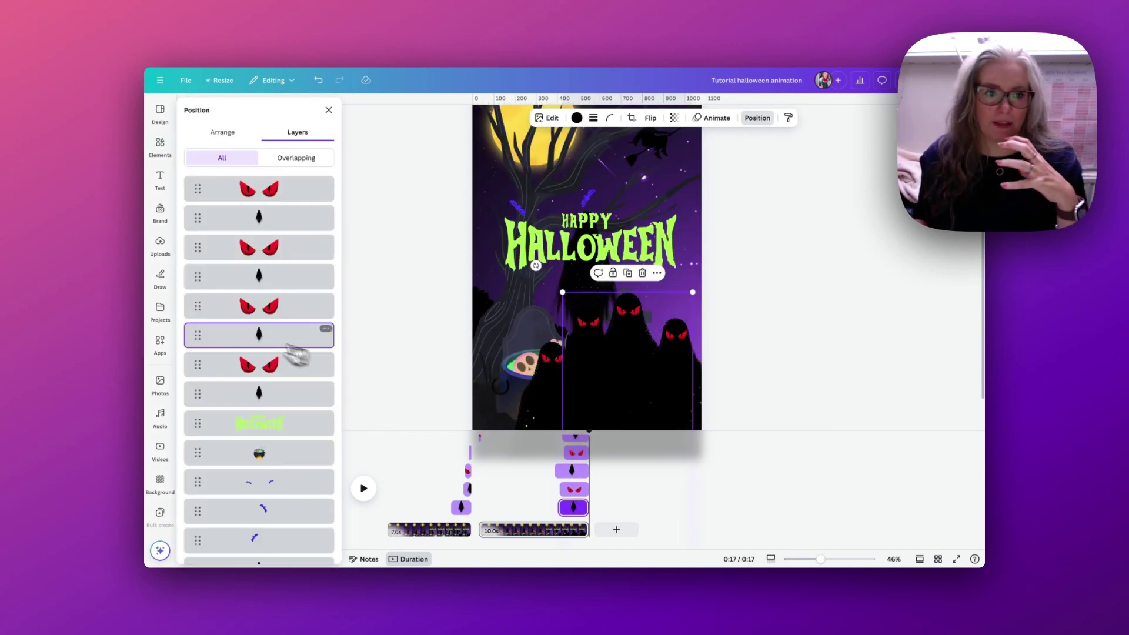
{"action": "left_click", "coordinate": [248, 312]}
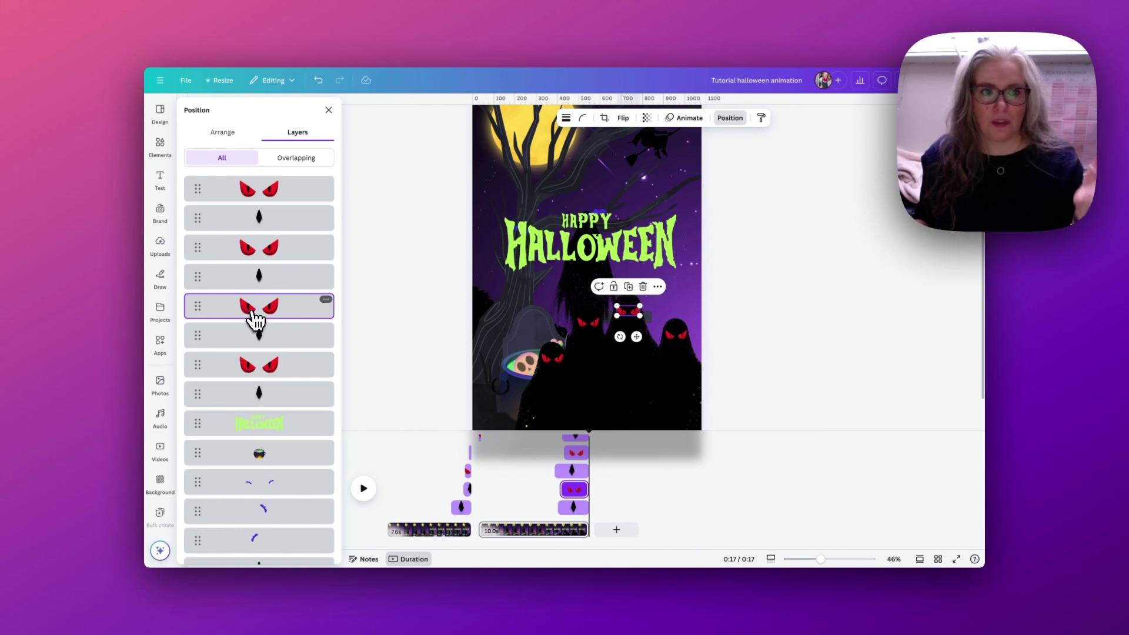
{"action": "left_click", "coordinate": [254, 254]}
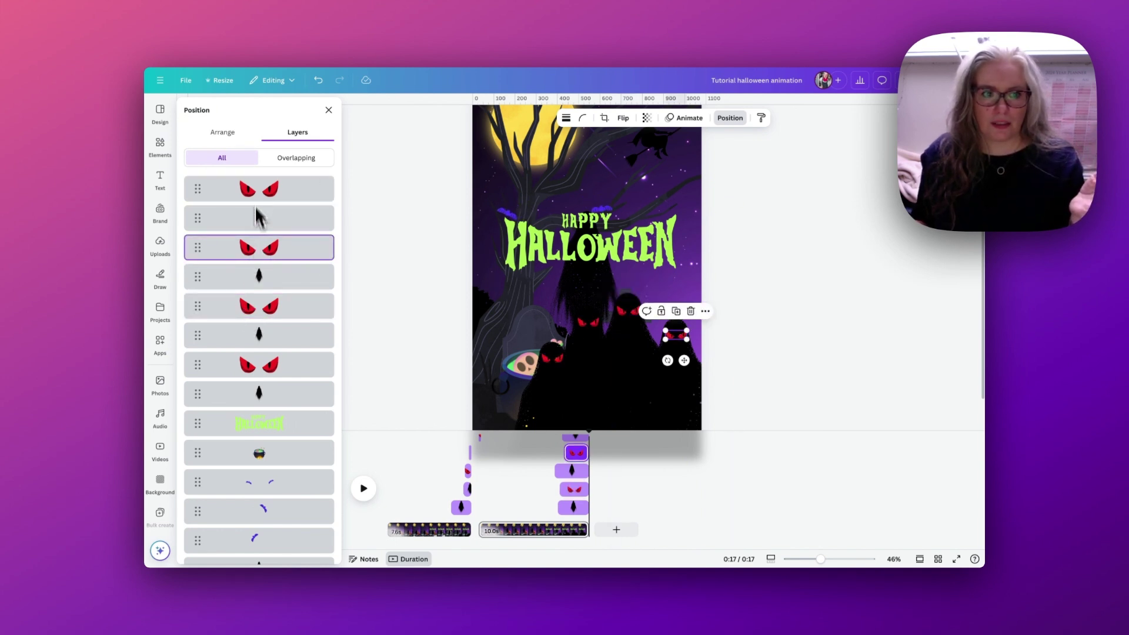
{"action": "left_click", "coordinate": [257, 191]}
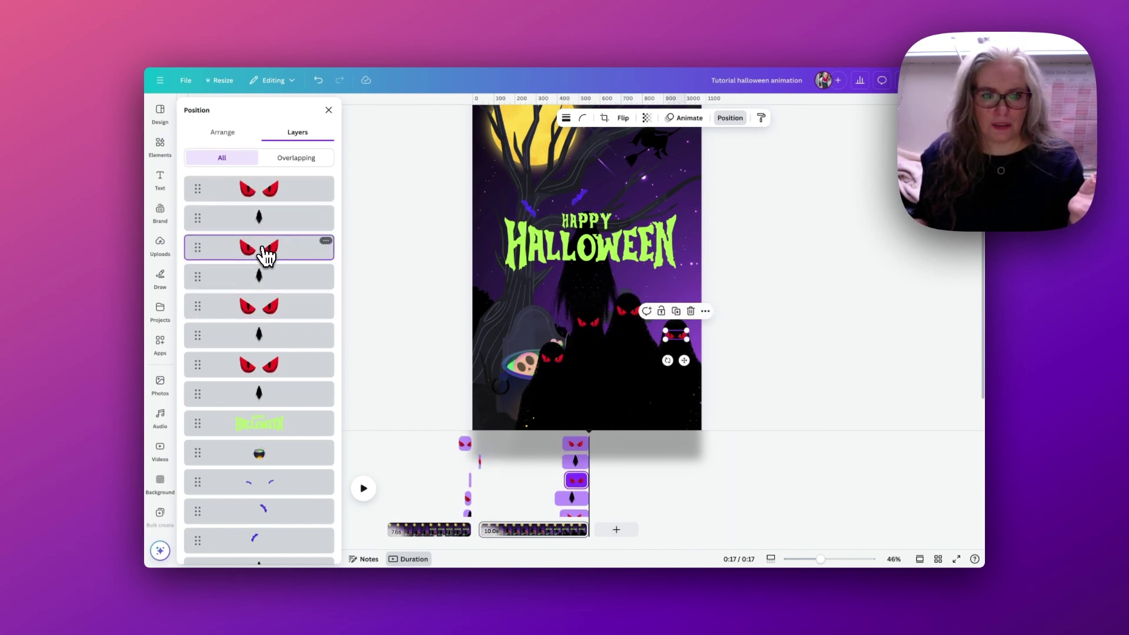
{"action": "left_click", "coordinate": [797, 395]}
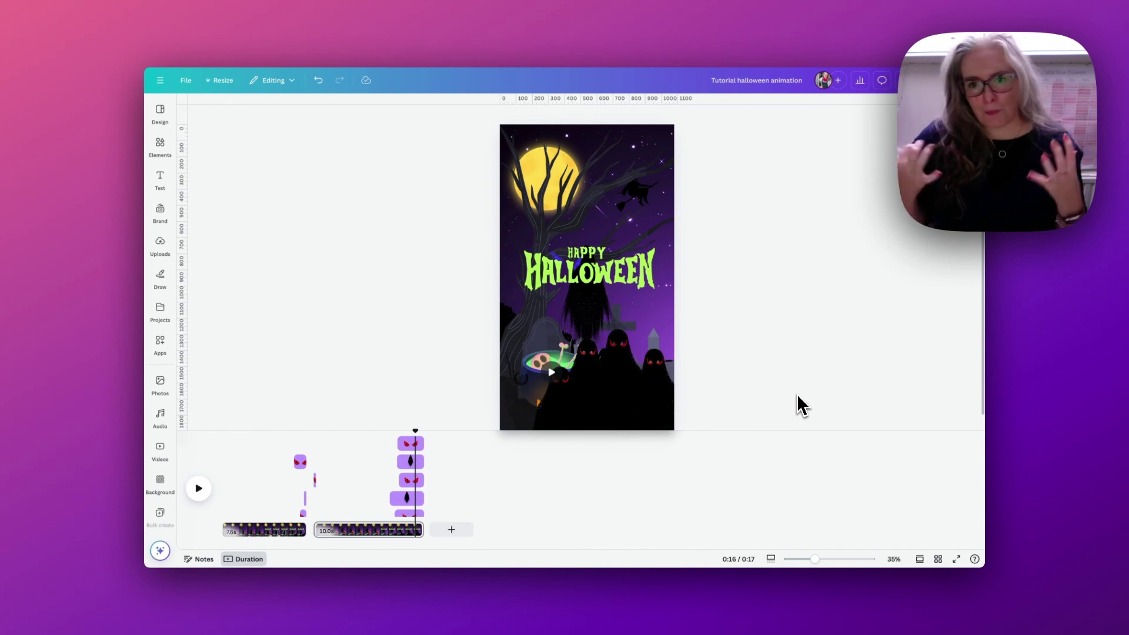
Search the videos for "white mist", and add a low-lying mist clip and a billowing smoke clip from the recently used elements
{"action": "left_click", "coordinate": [160, 146]}
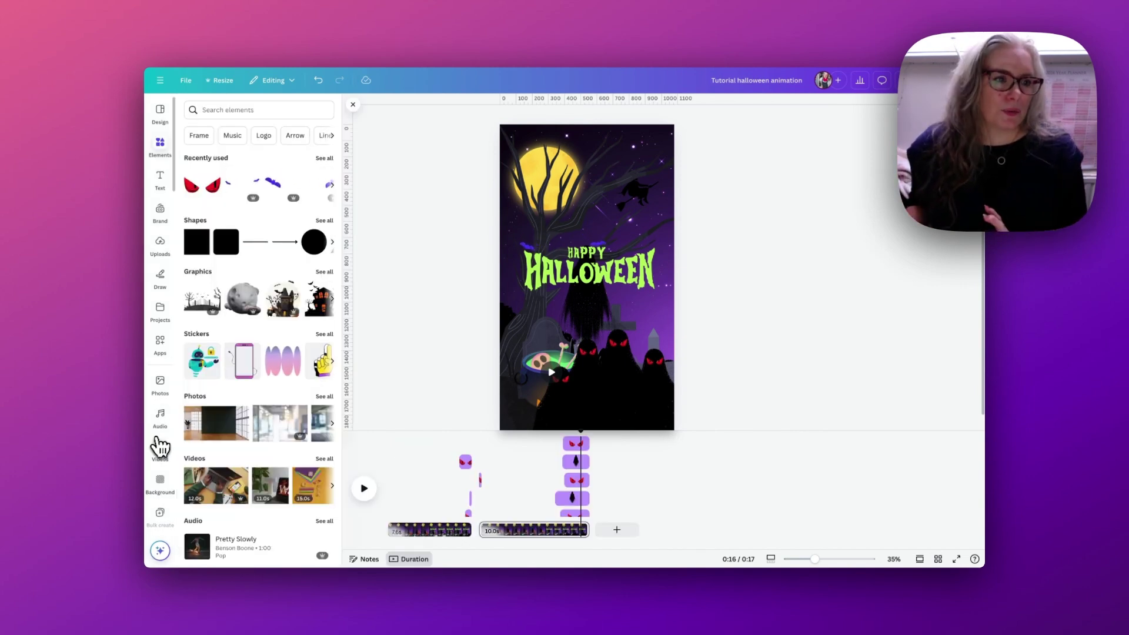
{"action": "left_click", "coordinate": [162, 456]}
{"action": "left_click", "coordinate": [253, 110]}
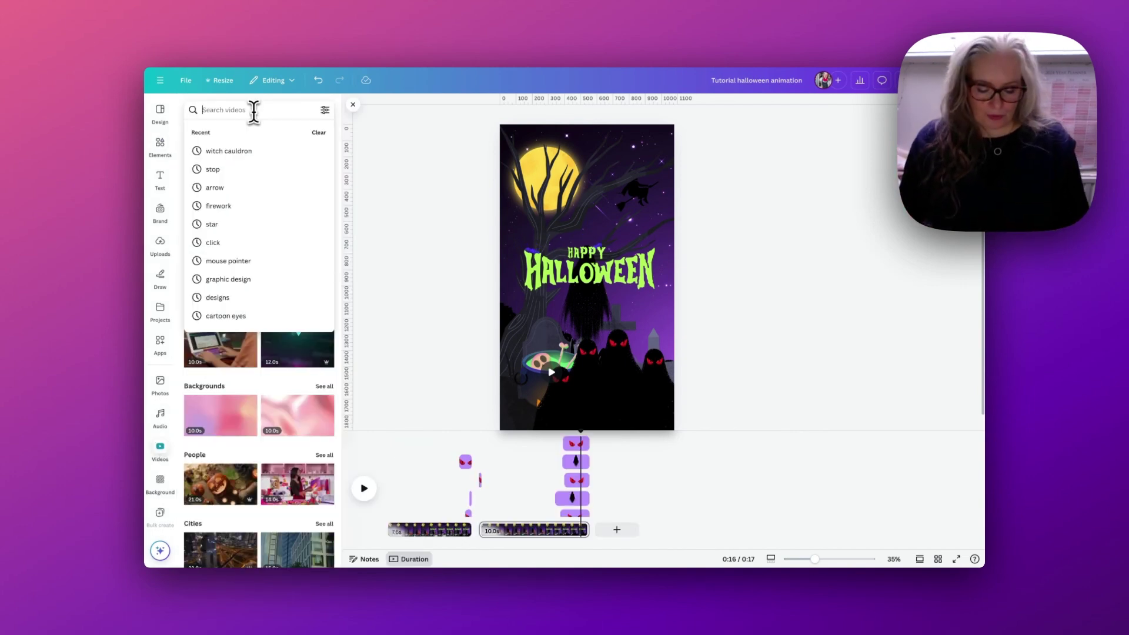
{"action": "type", "text": "white mist"}
{"action": "key", "text": "Return"}
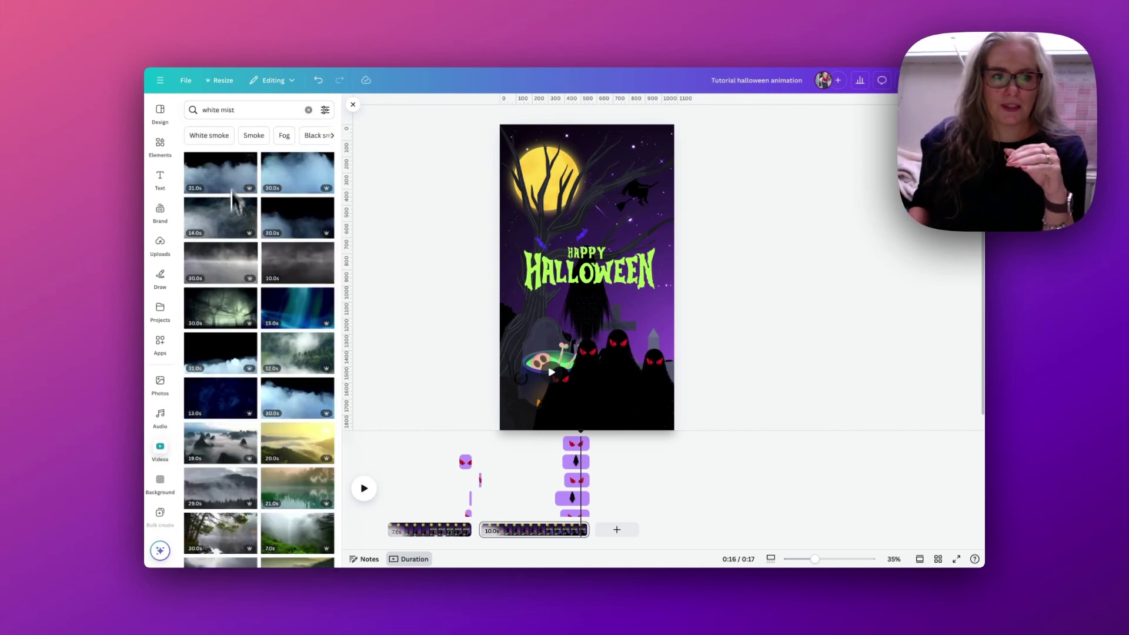
{"action": "left_click", "coordinate": [223, 371]}
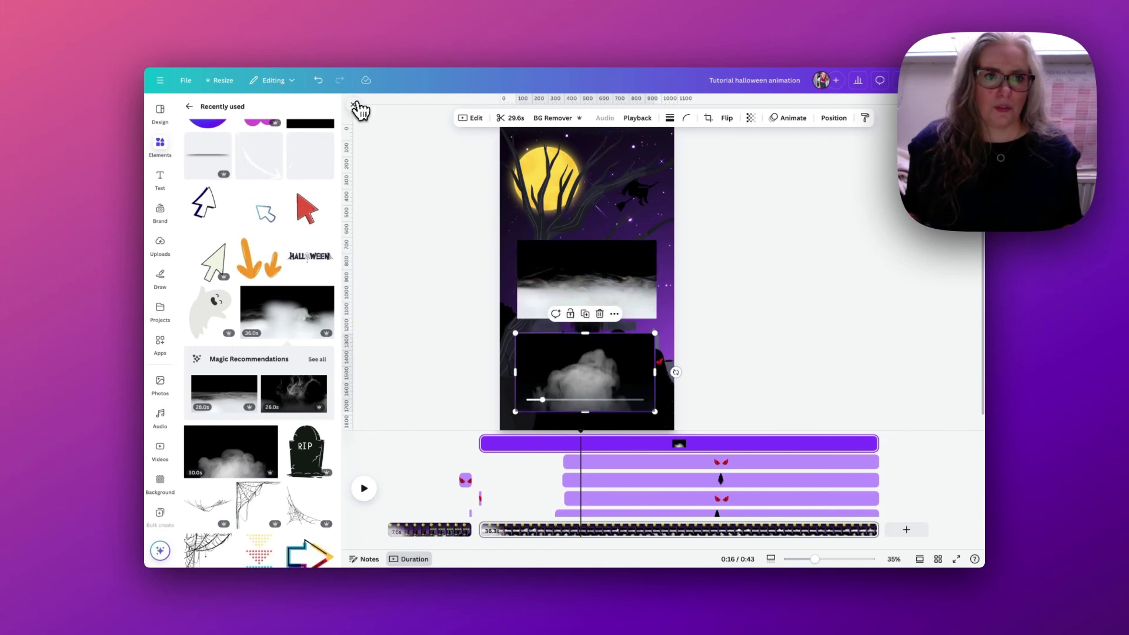
{"action": "left_click", "coordinate": [370, 115]}
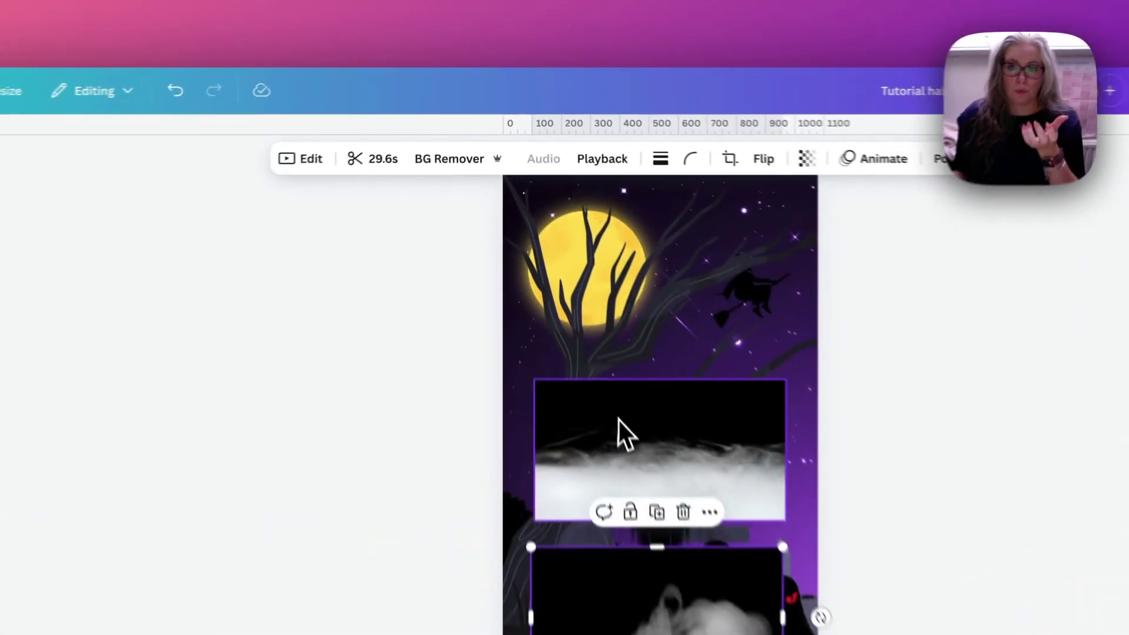
Remove the black backgrounds from both smoke videos and enlarge the billowing smoke to span the page's bottom edge in front of the ghosts
{"action": "left_click", "coordinate": [562, 270]}
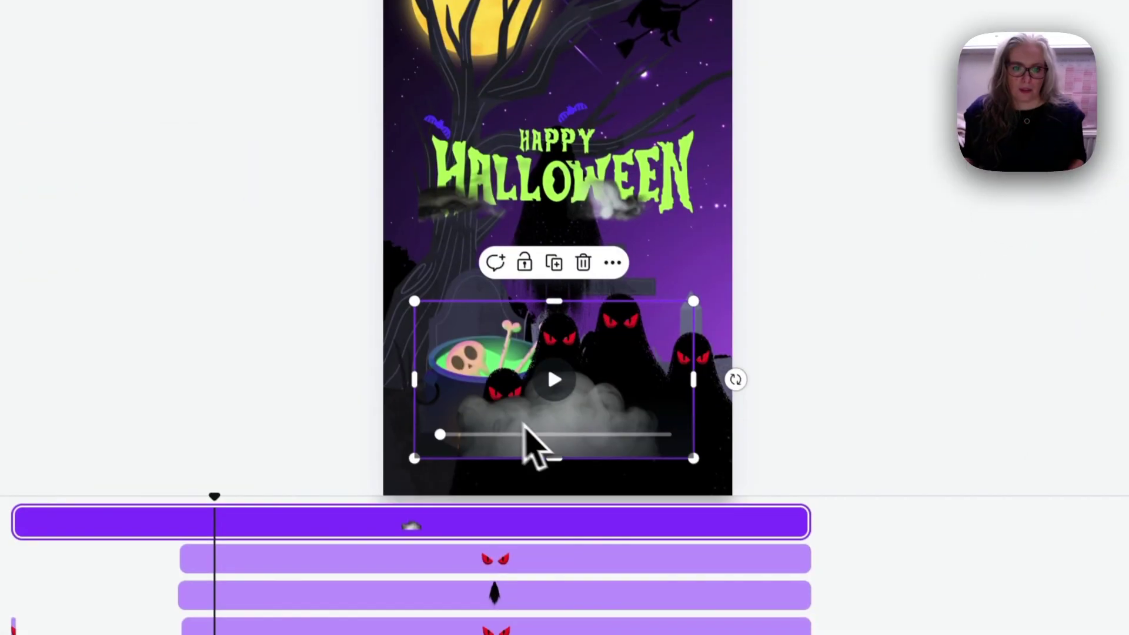
{"action": "left_click_drag", "start_coordinate": [445, 392], "coordinate": [433, 418]}
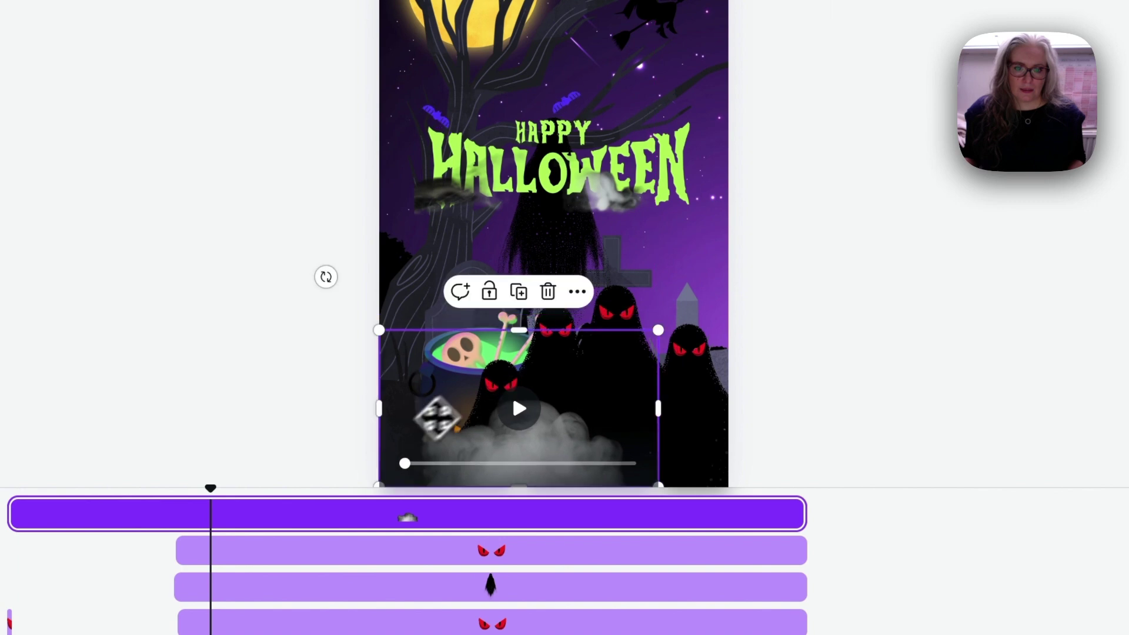
{"action": "left_click_drag", "start_coordinate": [660, 328], "coordinate": [734, 303]}
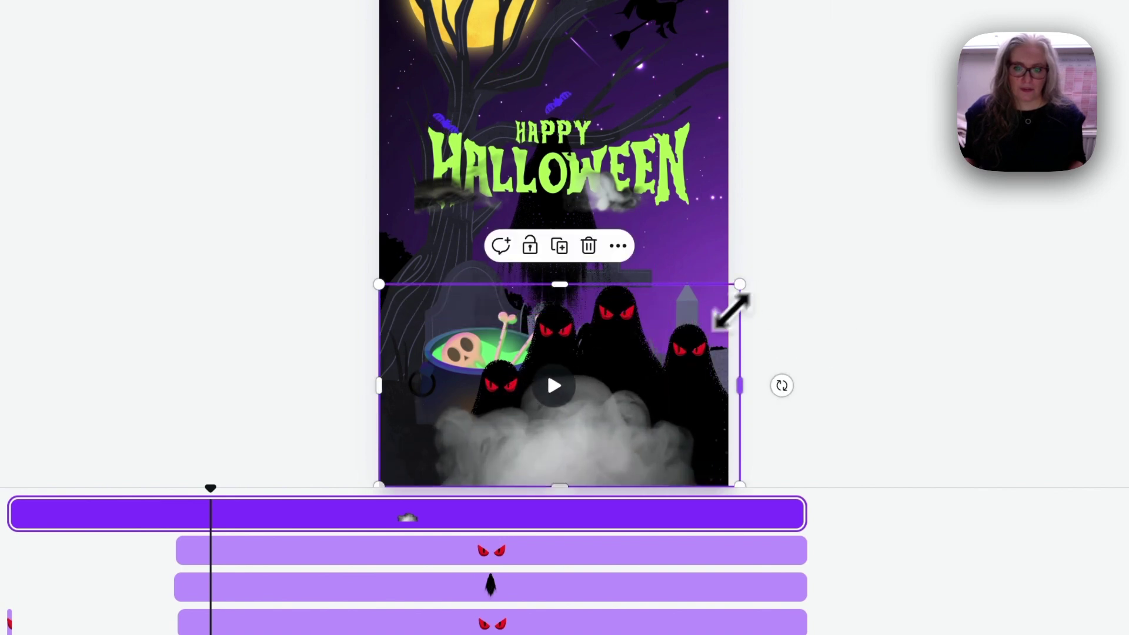
Shorten the second page's duration to about 10.1 seconds
{"action": "scroll", "coordinate": [636, 486], "scroll_direction": "down", "scroll_amount": 3}
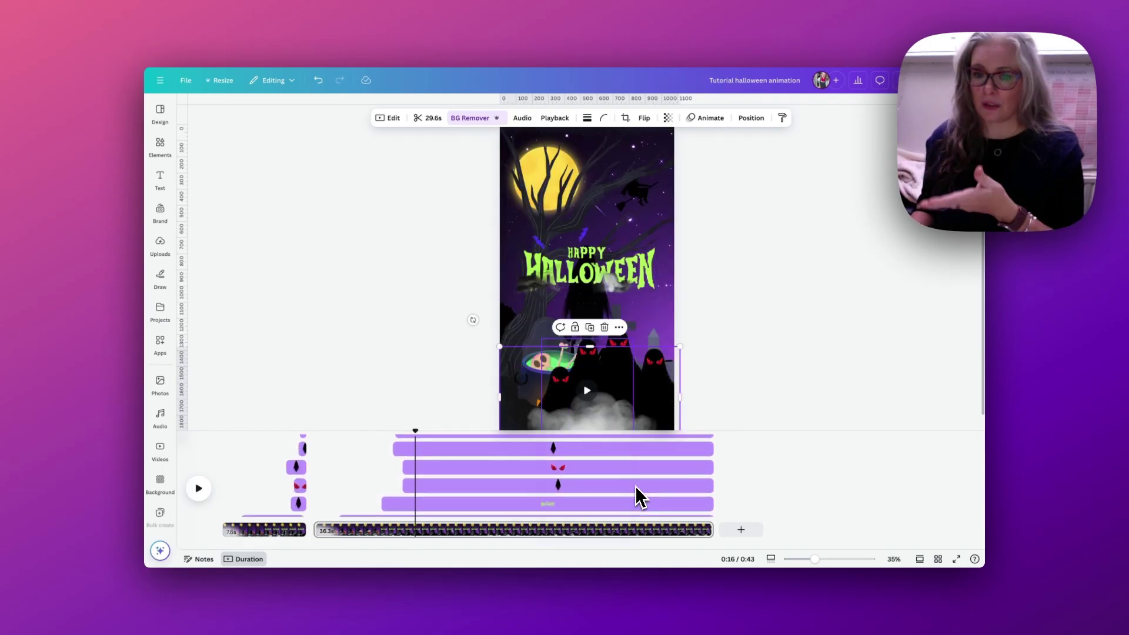
{"action": "scroll", "coordinate": [640, 497], "scroll_direction": "down", "scroll_amount": 2}
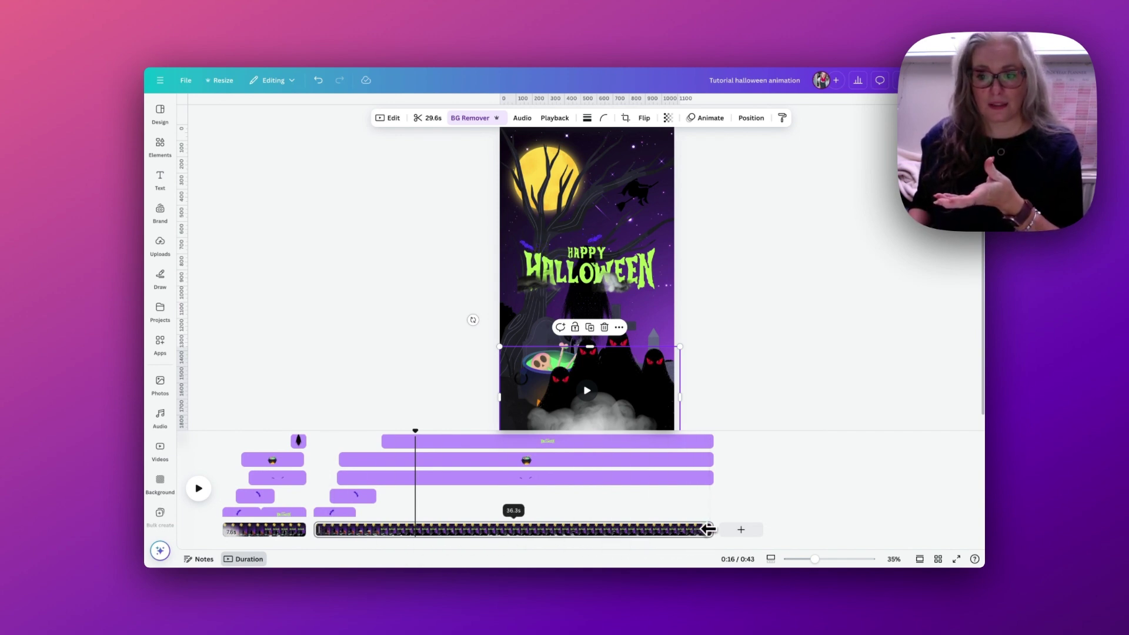
{"action": "left_click_drag", "start_coordinate": [710, 530], "coordinate": [425, 532]}
{"action": "scroll", "coordinate": [381, 477], "scroll_direction": "down", "scroll_amount": 3}
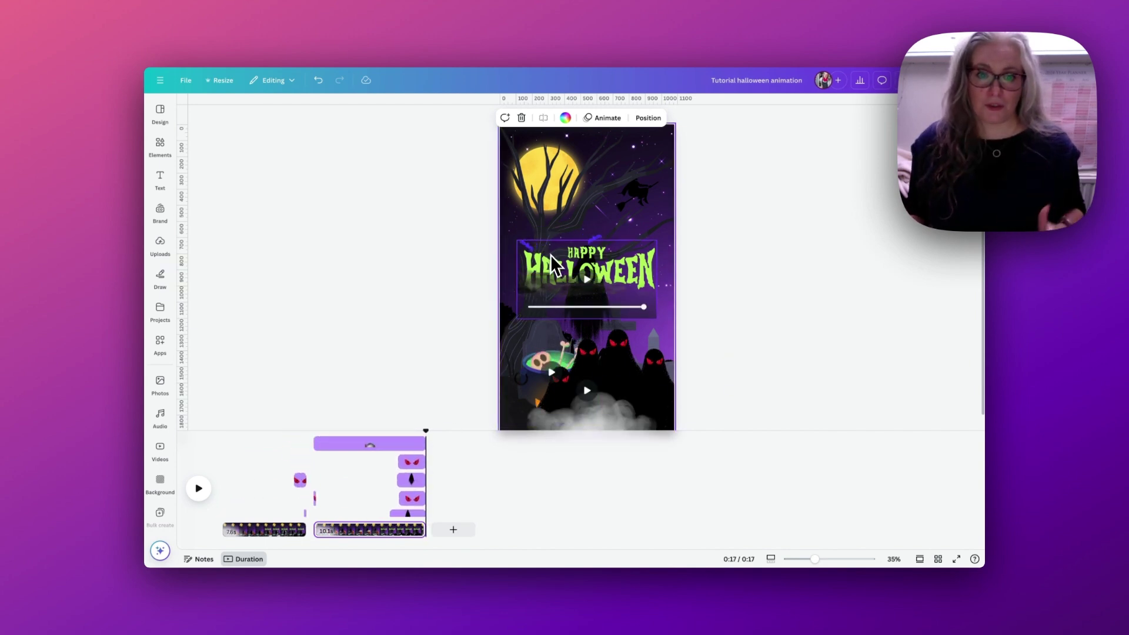
Enlarge the low-lying mist video across the page's lower half and move its layer between the graveyard silhouette and the witch
{"action": "left_click", "coordinate": [541, 325]}
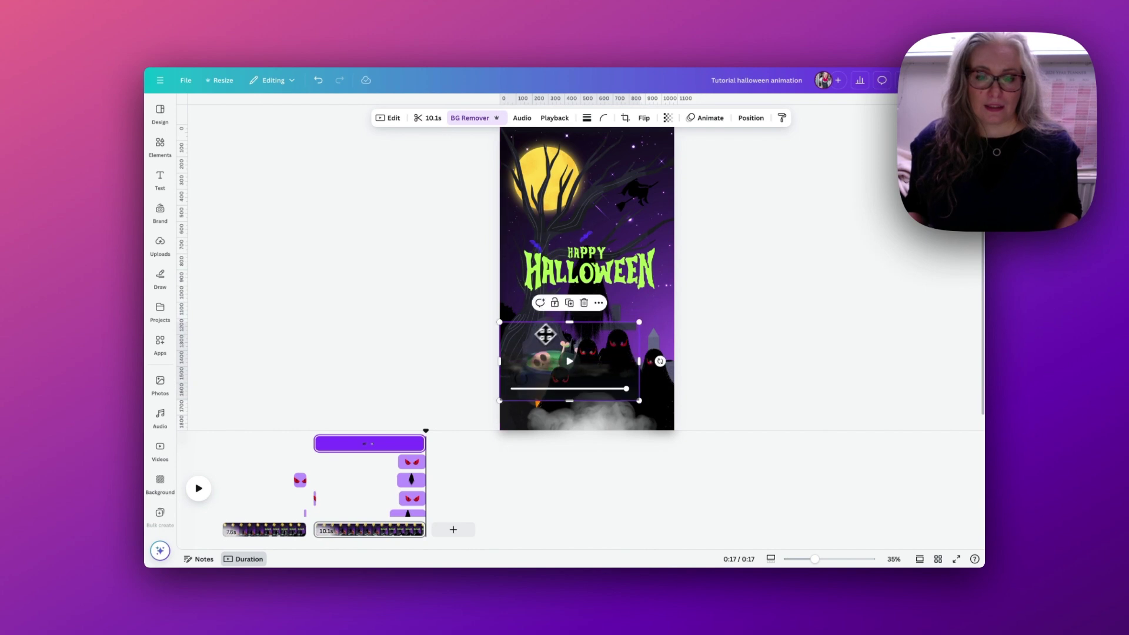
{"action": "left_click_drag", "start_coordinate": [625, 335], "coordinate": [531, 330]}
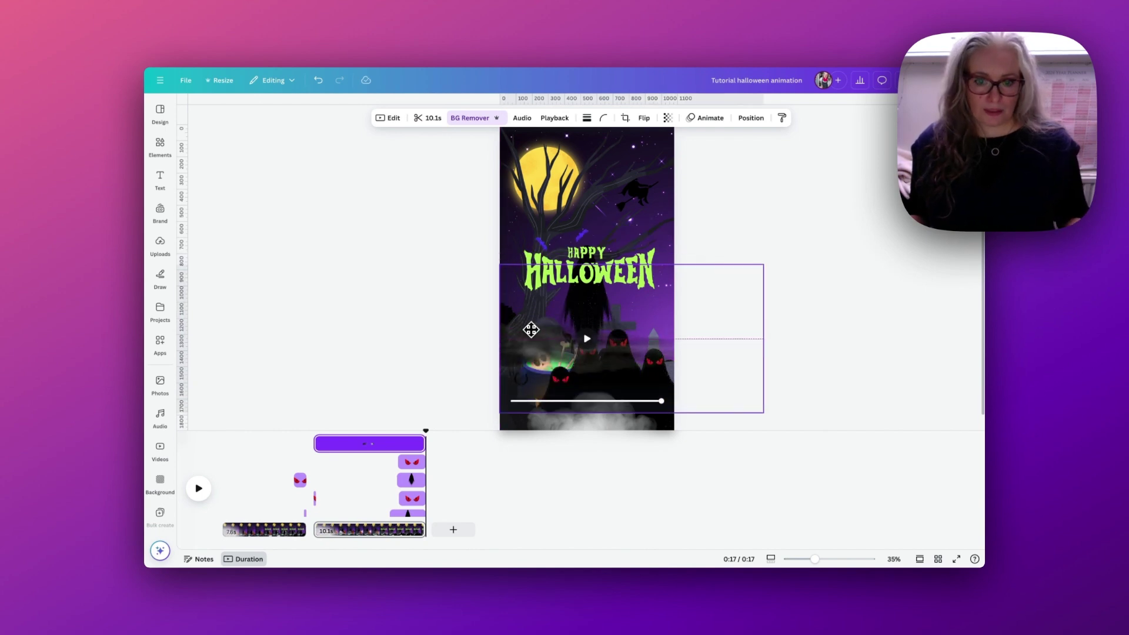
{"action": "left_click", "coordinate": [749, 119]}
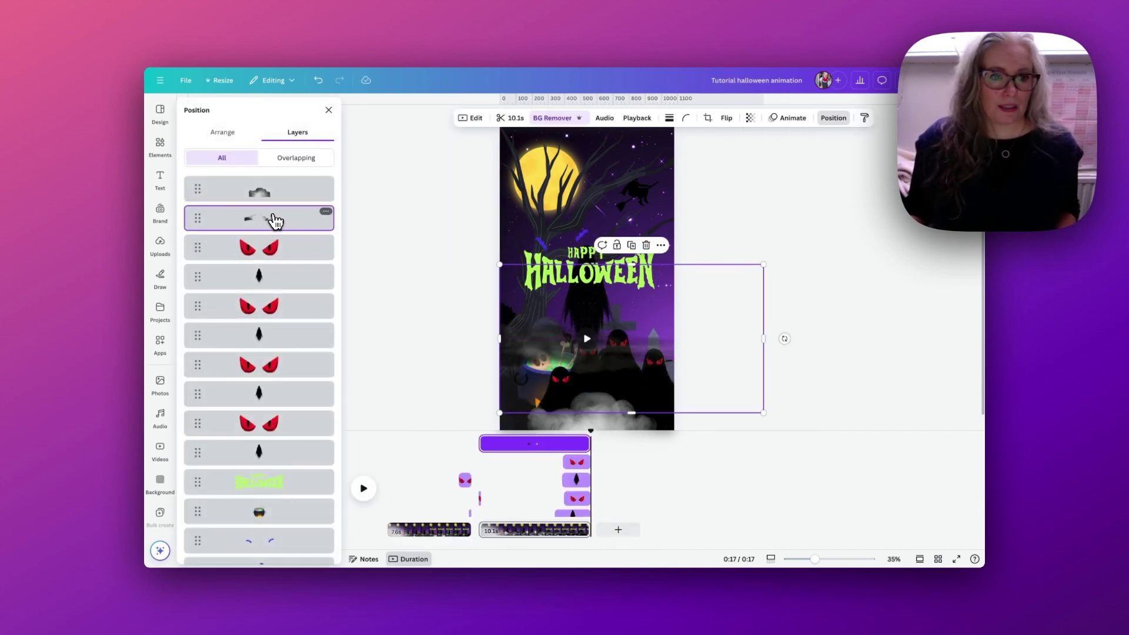
{"action": "left_click_drag", "start_coordinate": [274, 221], "coordinate": [281, 385]}
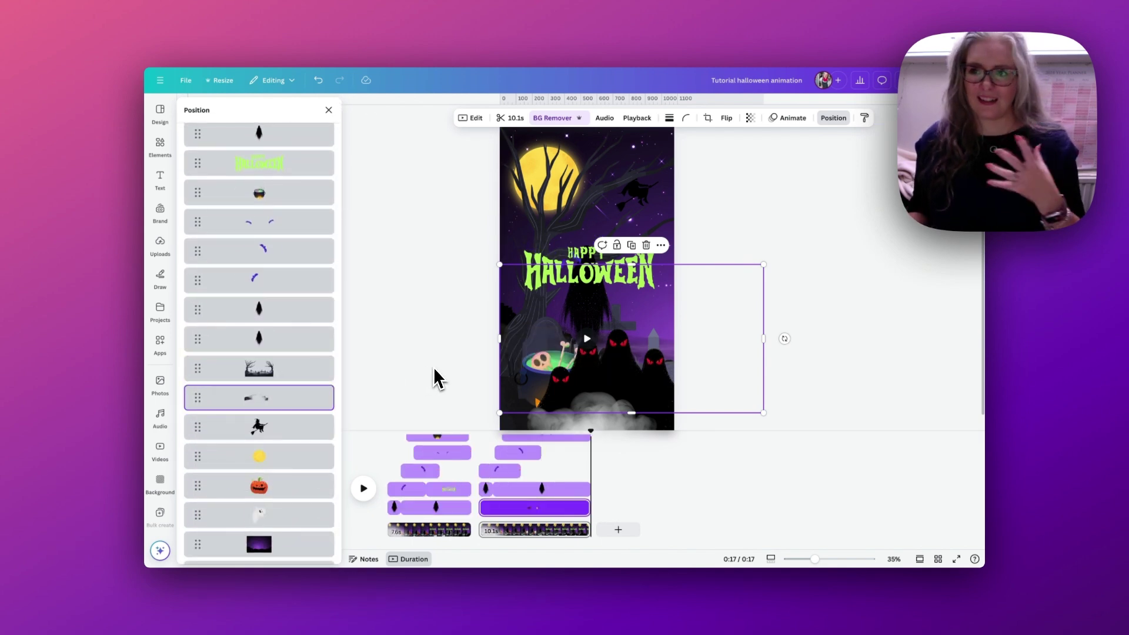
Play the whole Halloween animation in a full-screen preview
{"action": "left_click_drag", "start_coordinate": [589, 432], "coordinate": [376, 435]}
{"action": "key", "text": "ctrl+alt+p"}
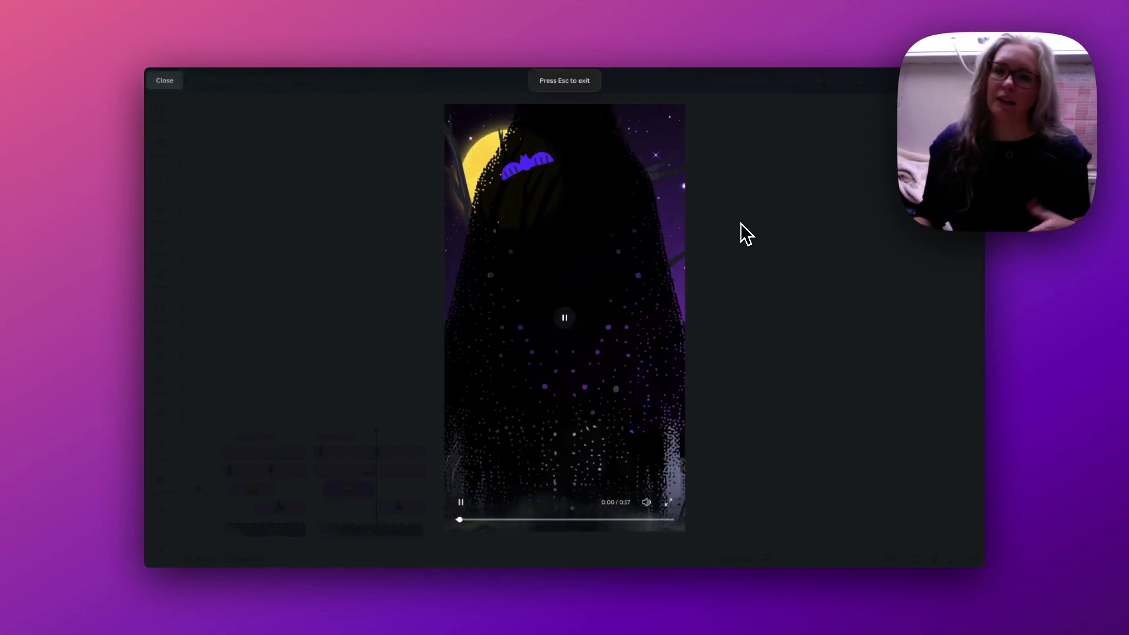